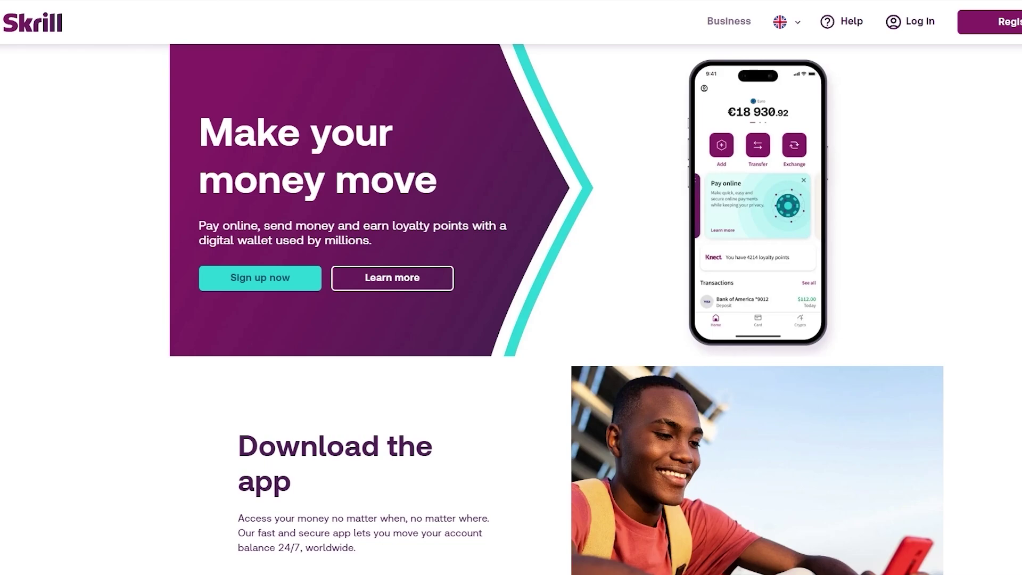
# - Look through the Skrill home page's app download, customer reviews, wallet features and Knect loyalty programme sections
pyautogui.scroll(-8, 479, 256)
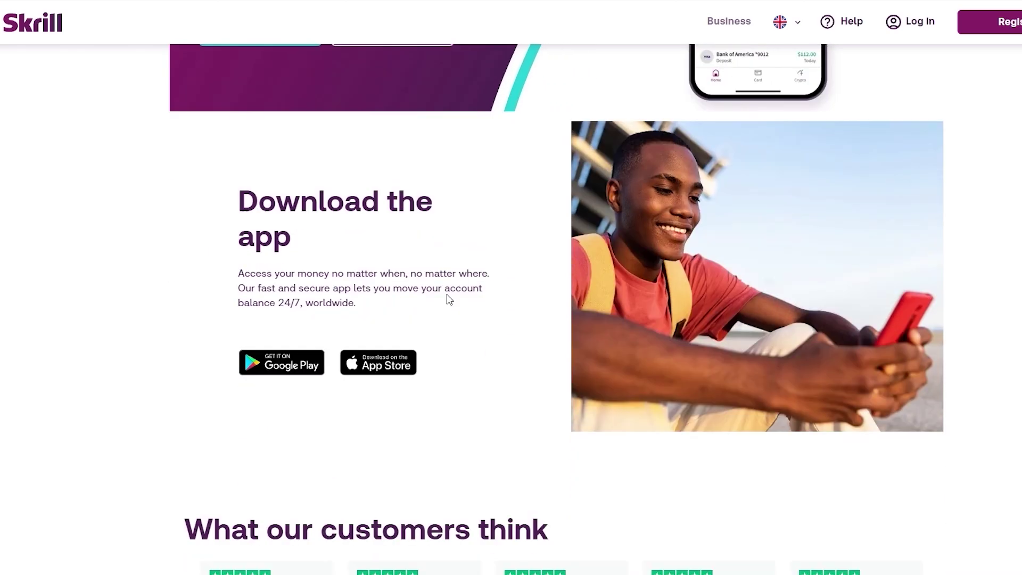
pyautogui.scroll(5, 447, 277)
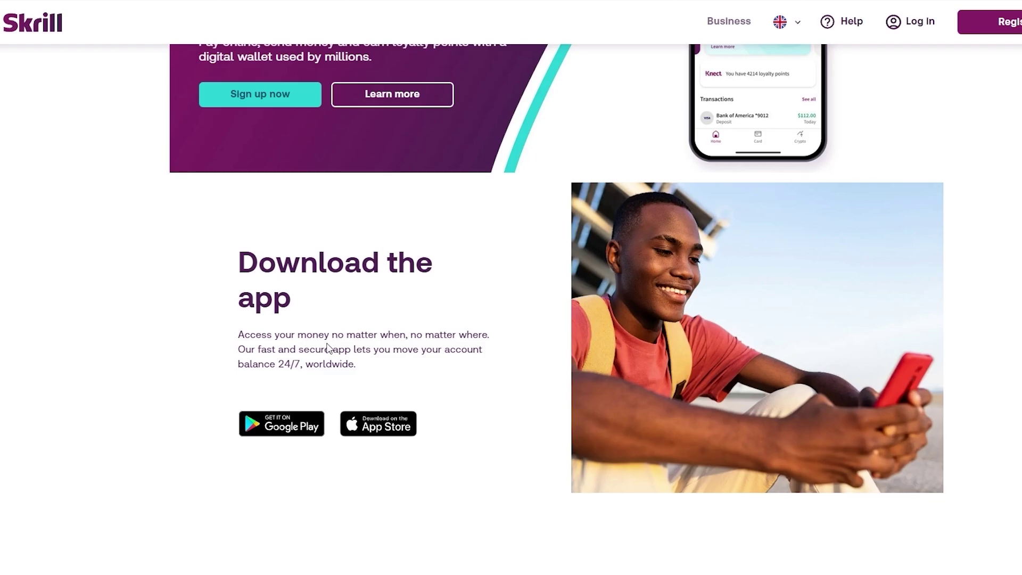
pyautogui.scroll(4, 327, 347)
pyautogui.scroll(-10, 327, 347)
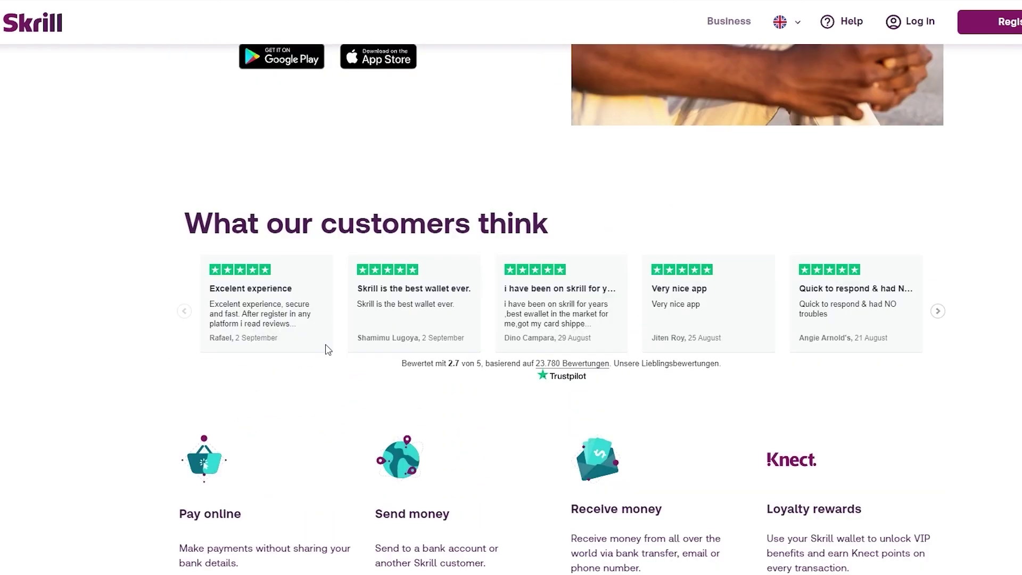
pyautogui.scroll(-4, 582, 306)
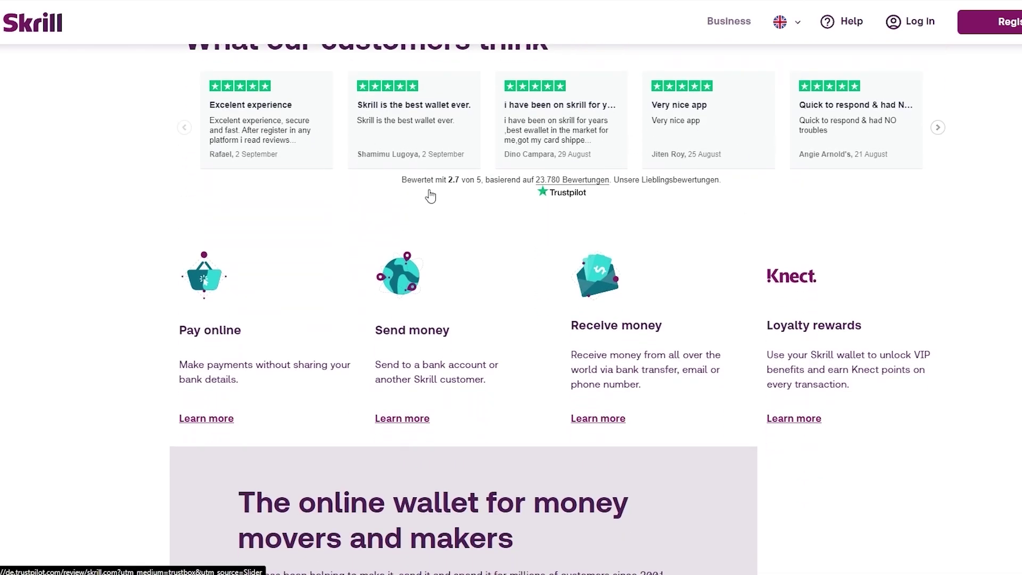
pyautogui.scroll(-1, 211, 173)
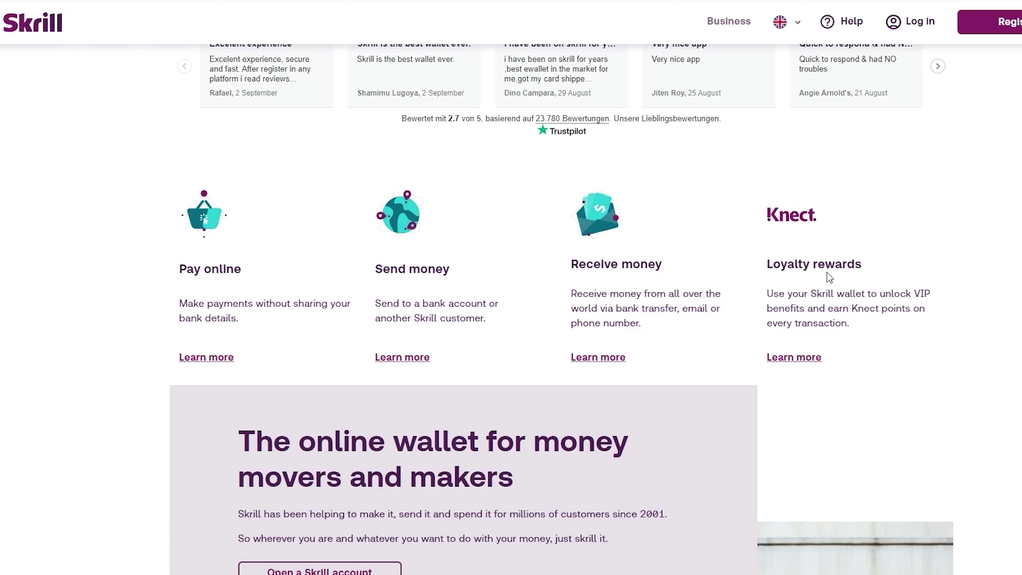
pyautogui.scroll(-5, 793, 220)
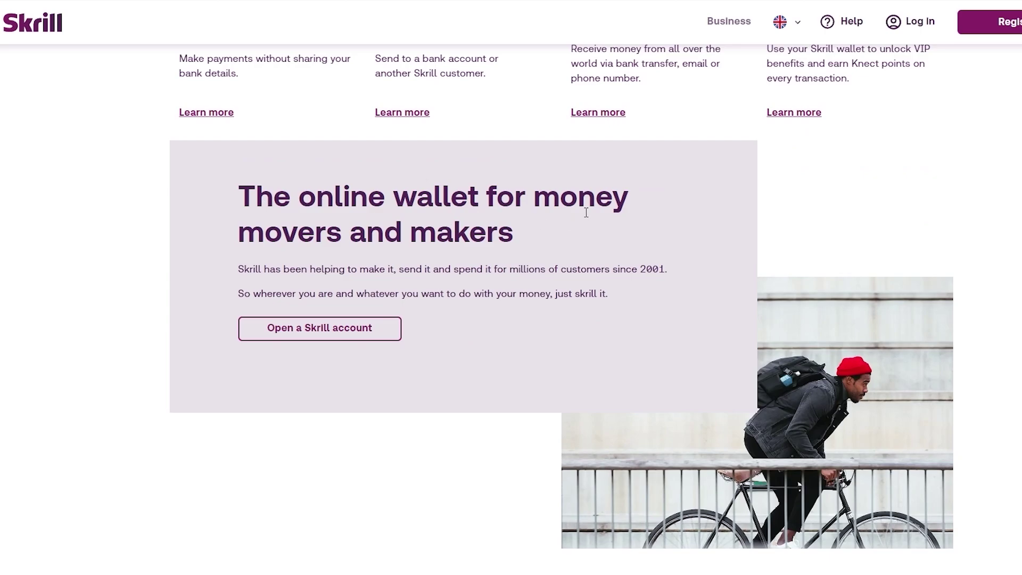
pyautogui.scroll(-10, 359, 242)
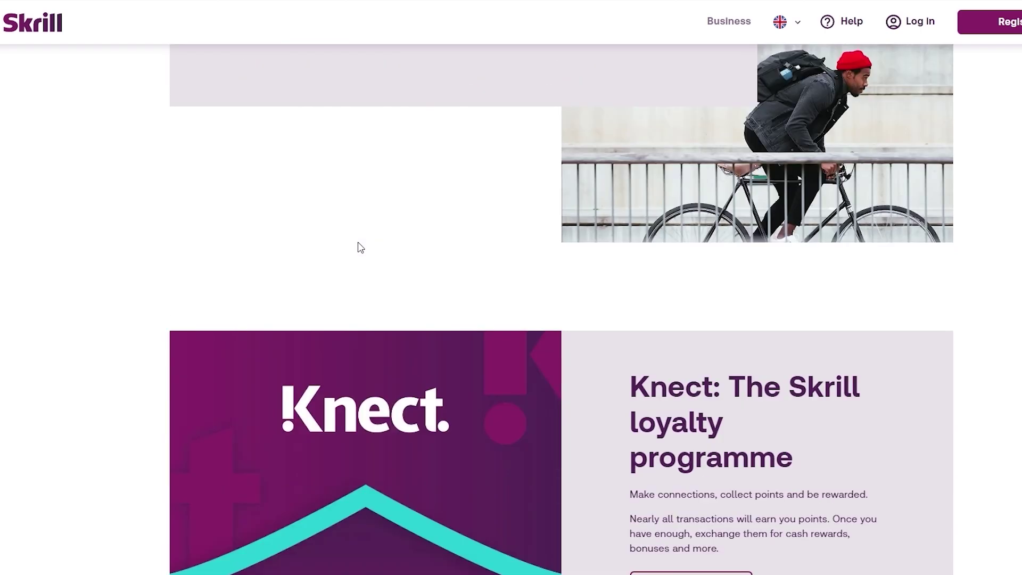
pyautogui.scroll(5, 358, 242)
pyautogui.scroll(5, 359, 250)
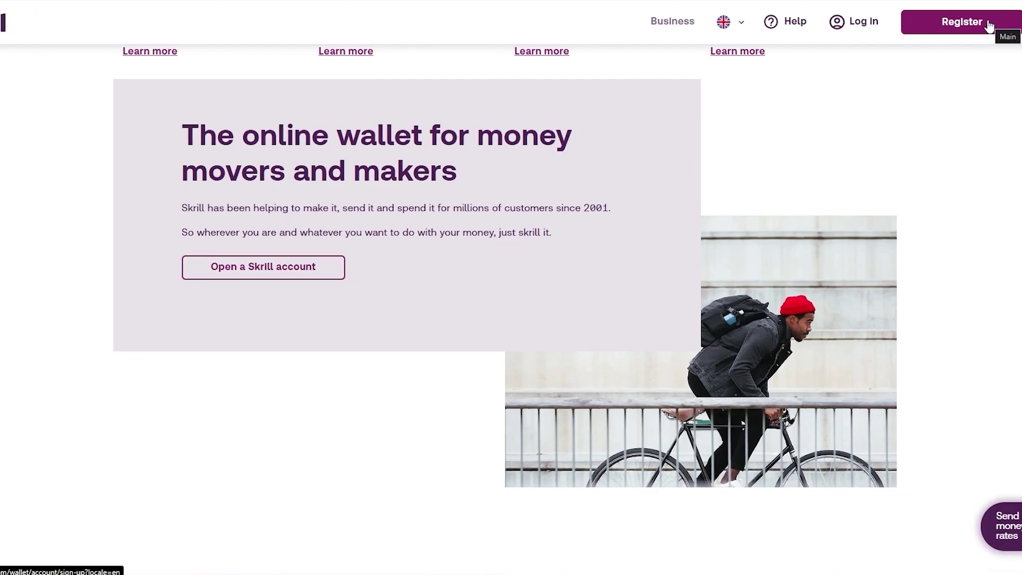
# - Open the Skrill account registration form and review its fields and consent options
pyautogui.click(248, 271)
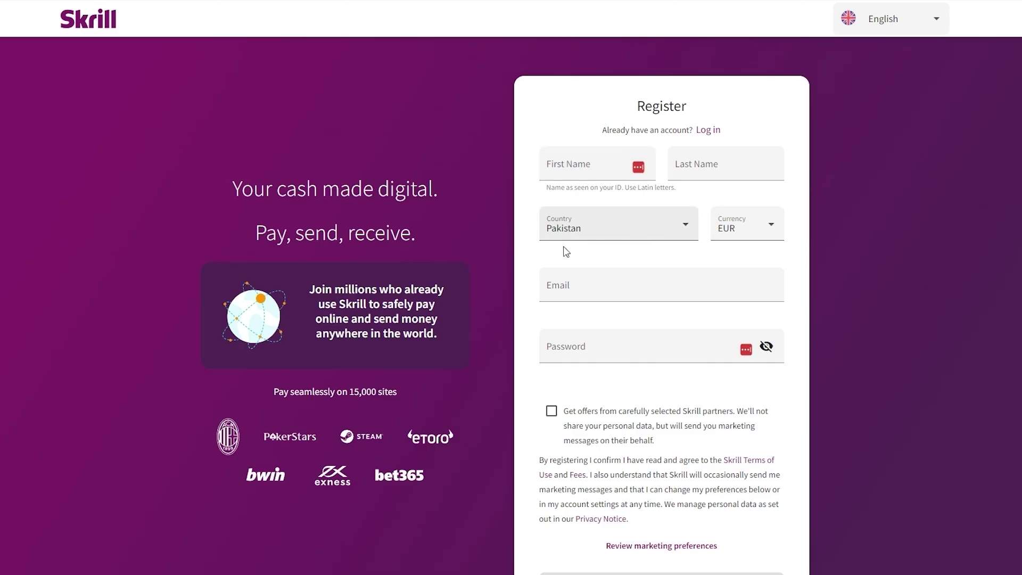
pyautogui.scroll(-3, 602, 455)
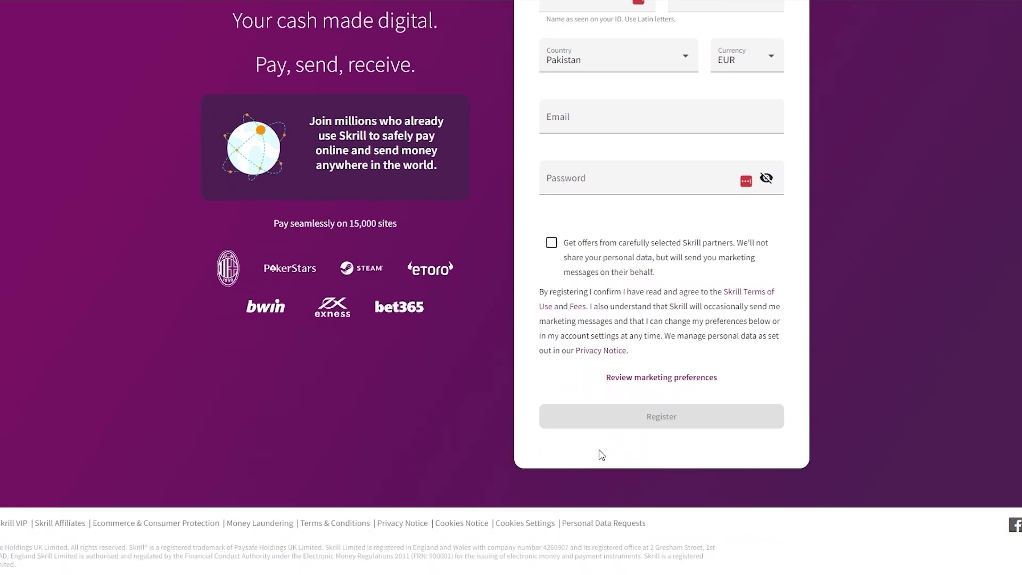
pyautogui.scroll(3, 560, 362)
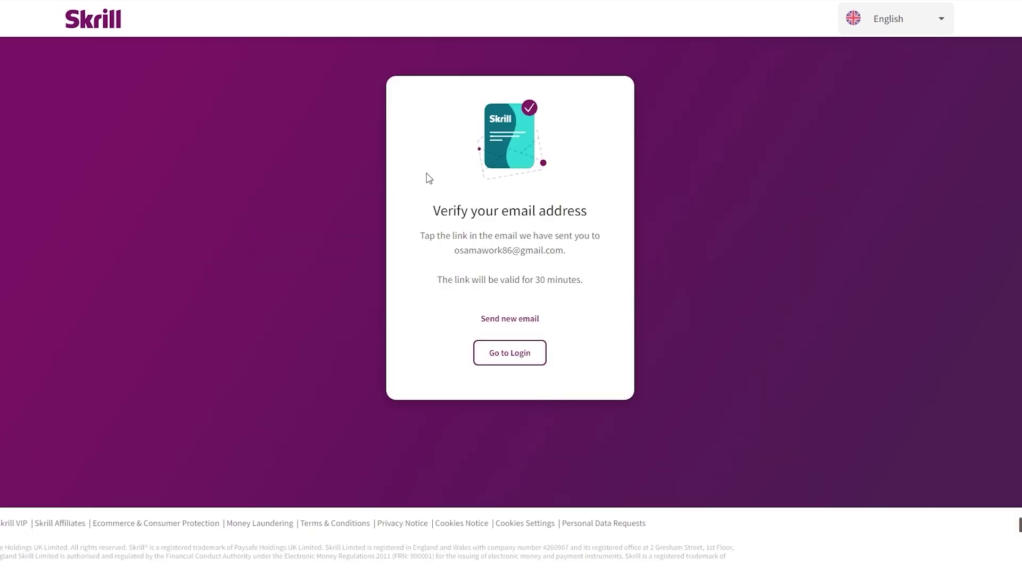
# - Switch to Gmail in a new tab to confirm the email address from Skrill's registration message, and log in to the account
pyautogui.moveTo(434, 205); pyautogui.dragTo(595, 218)
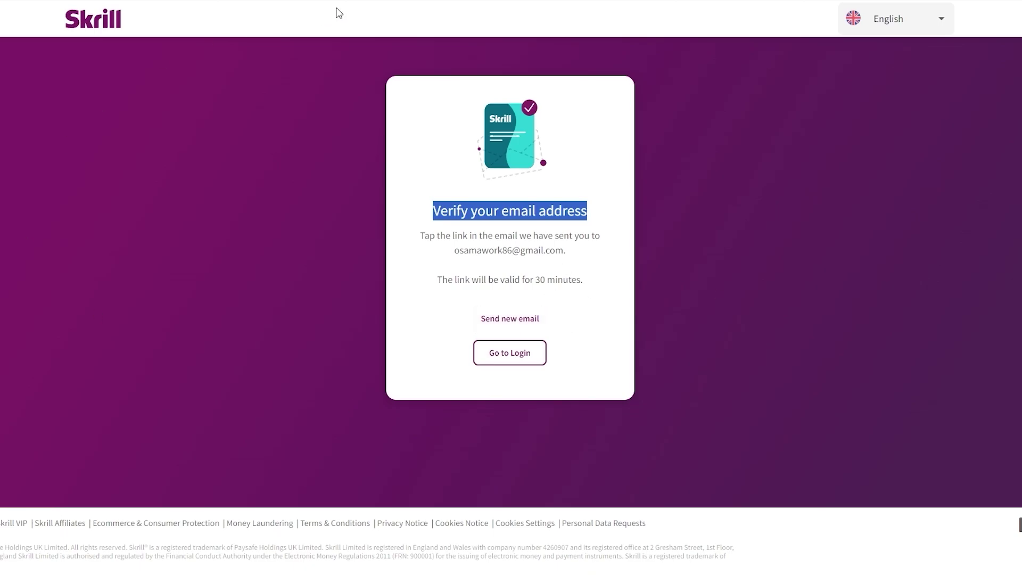
pyautogui.hotkey('ctrl', 't')
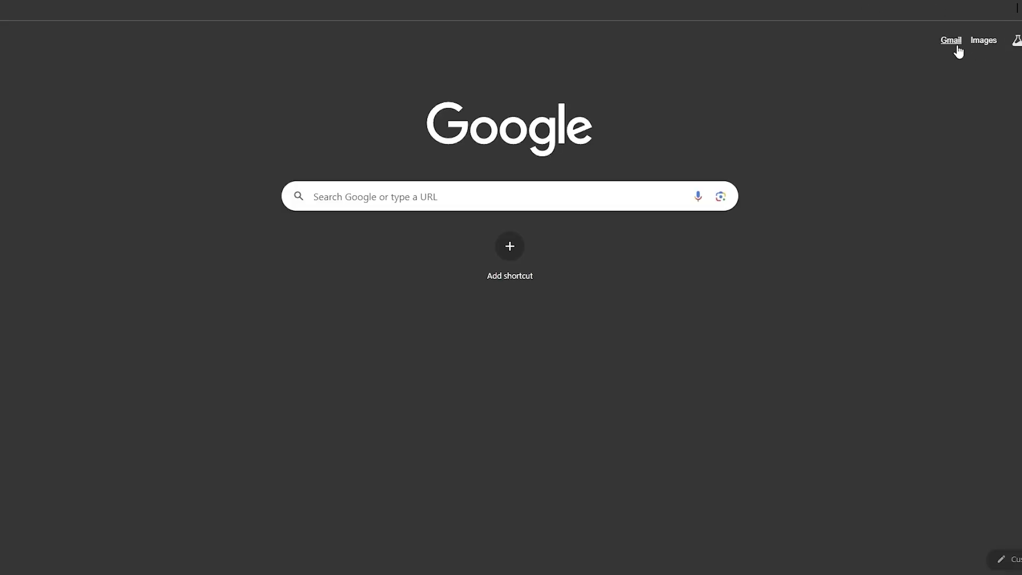
pyautogui.click(951, 41)
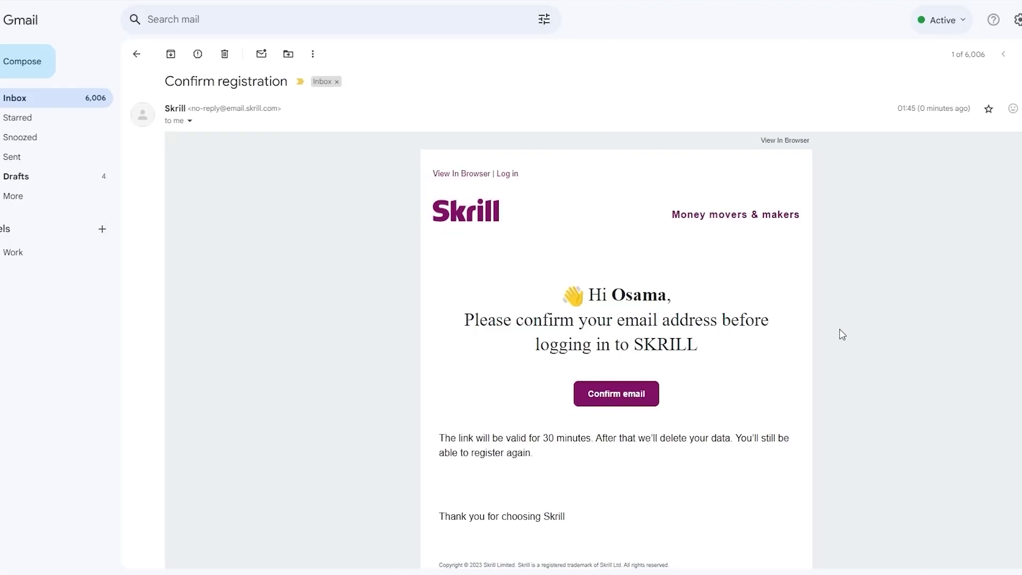
pyautogui.scroll(-2, 842, 334)
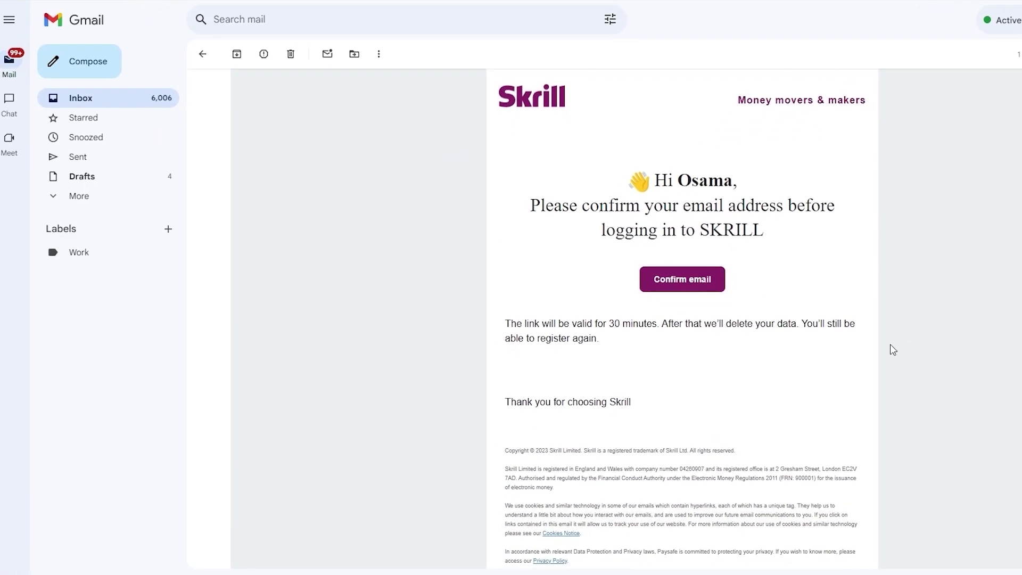
pyautogui.click(668, 280)
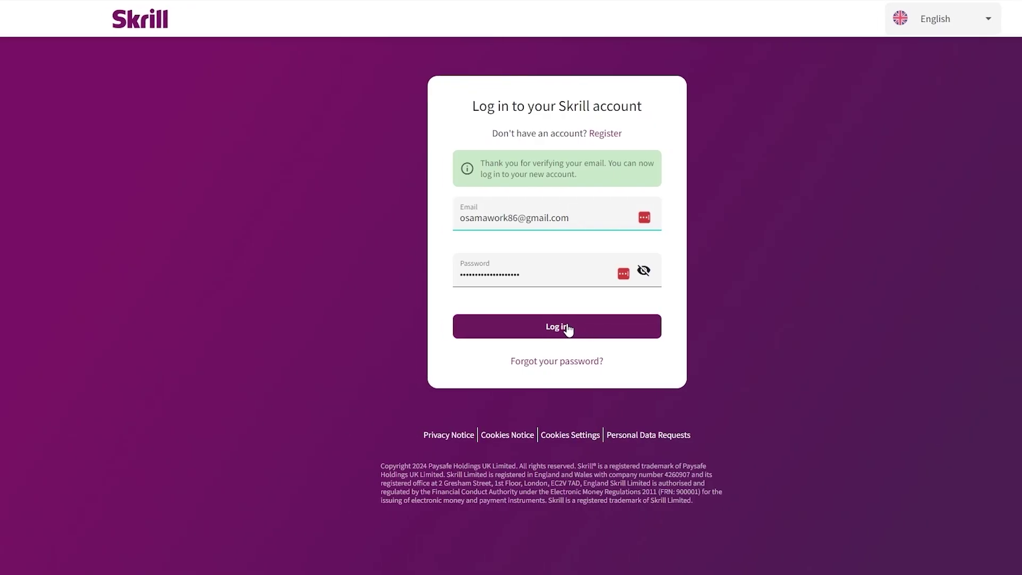
pyautogui.click(582, 327)
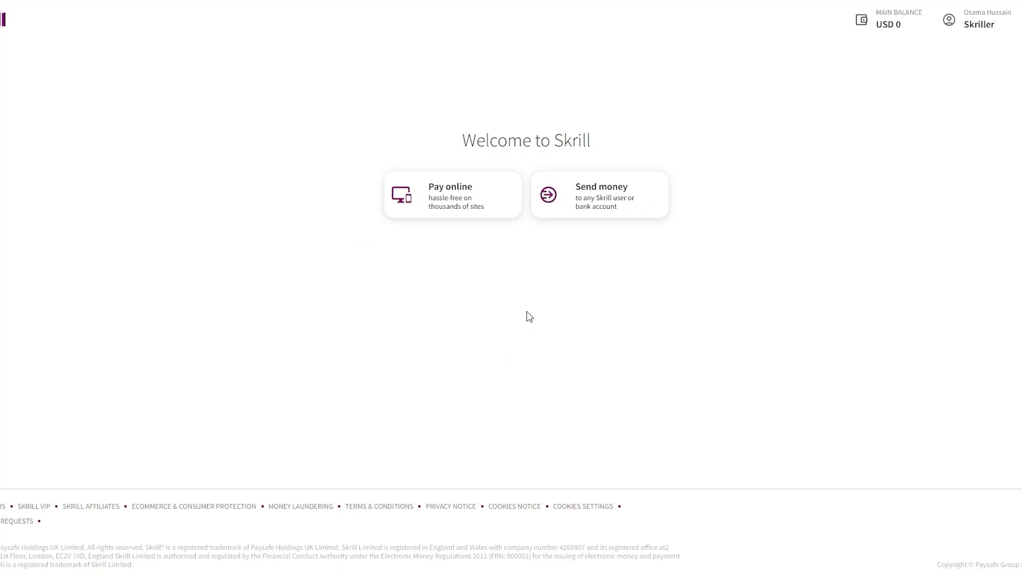
pyautogui.moveTo(469, 131); pyautogui.dragTo(627, 142)
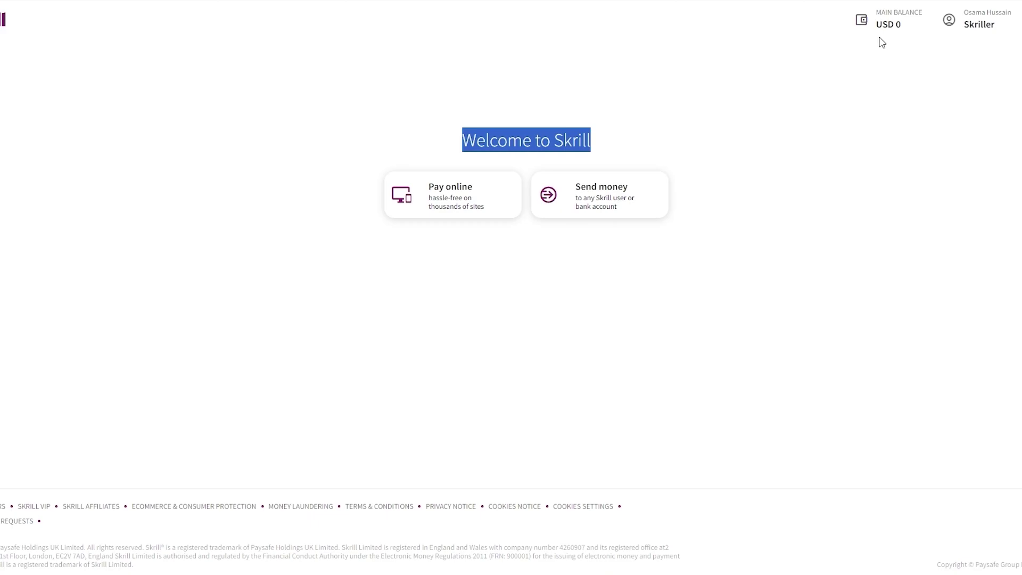
# - Open the settings from the account profile and check the Connected apps & services section
pyautogui.click(973, 23)
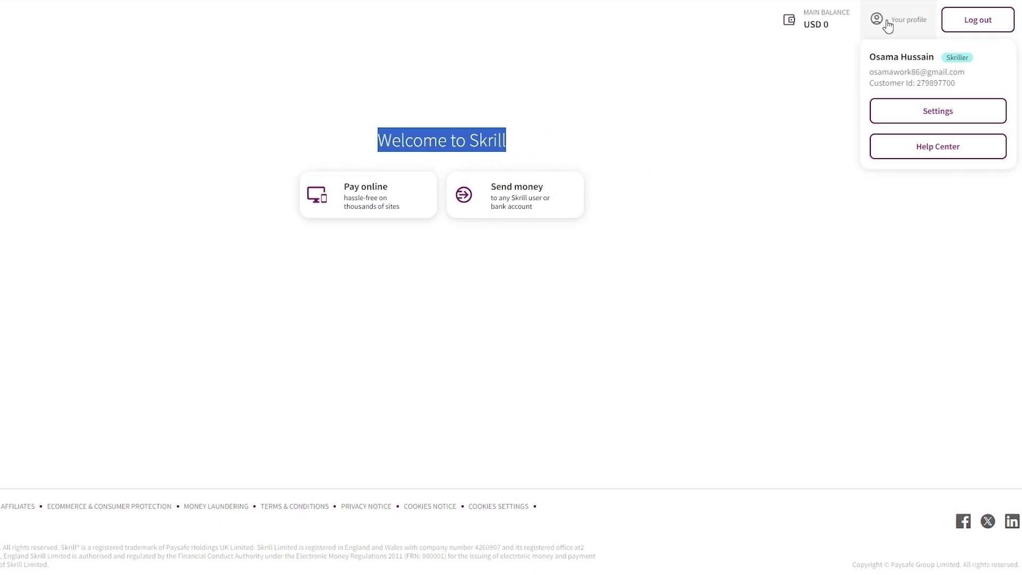
pyautogui.click(908, 114)
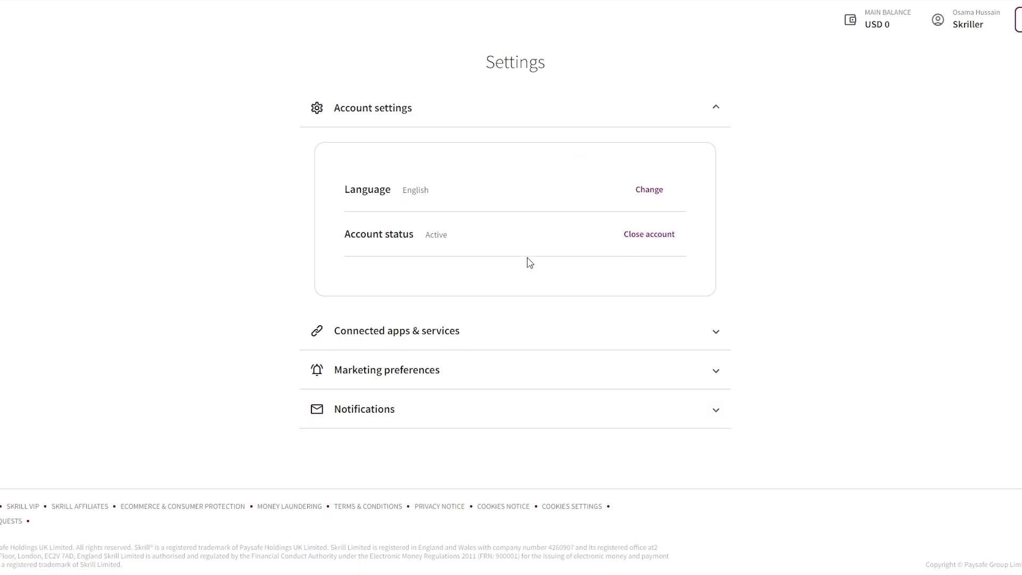
pyautogui.click(477, 329)
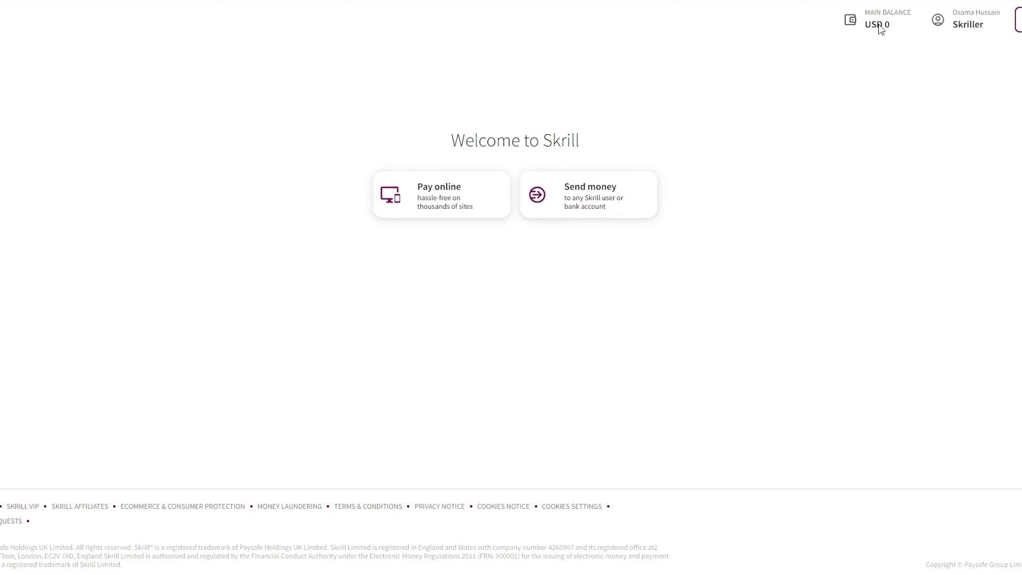
# - Show the Pay online option and read its description and registration stages
pyautogui.click(451, 218)
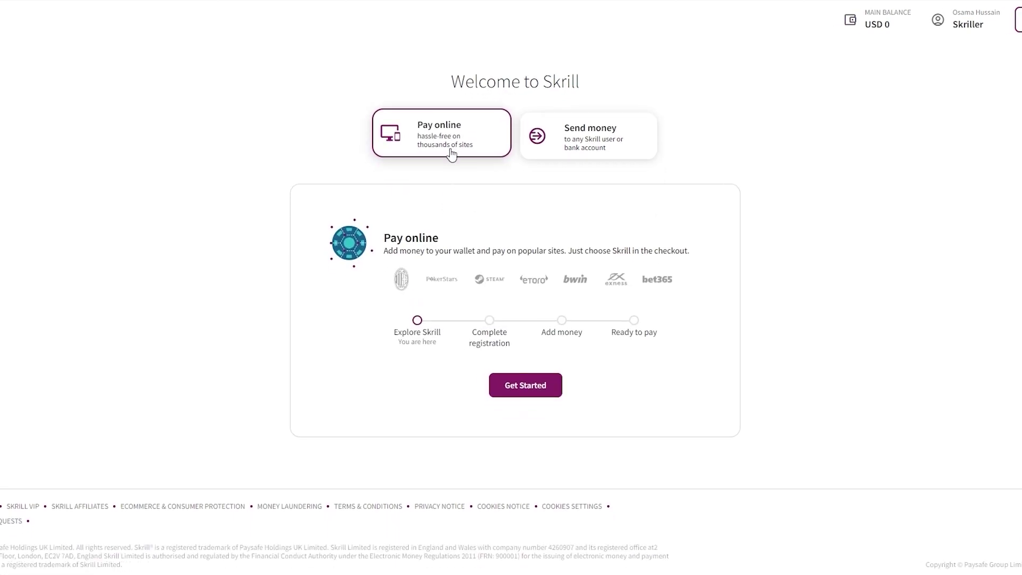
pyautogui.moveTo(389, 254); pyautogui.dragTo(687, 256)
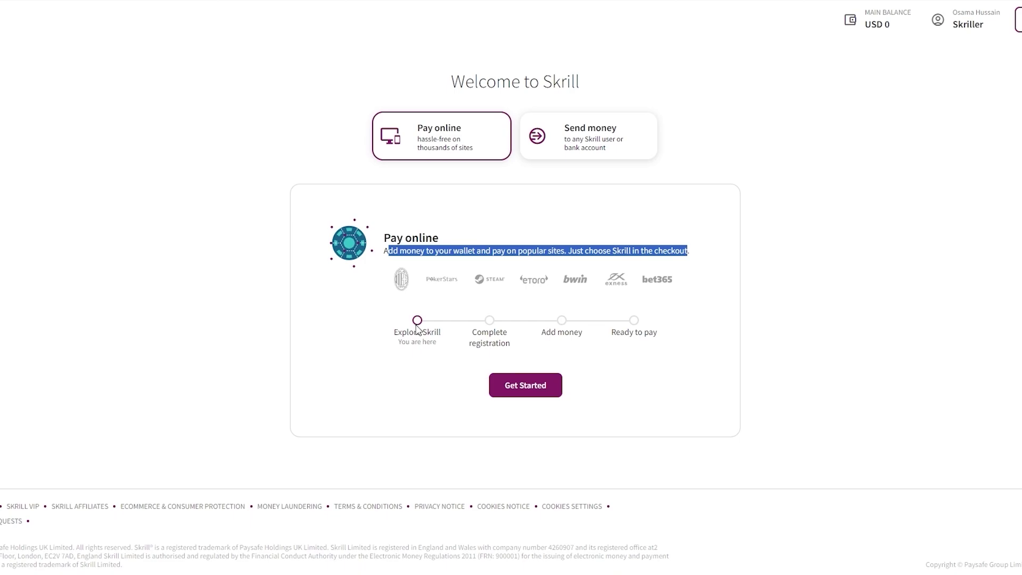
pyautogui.moveTo(422, 324); pyautogui.dragTo(488, 319)
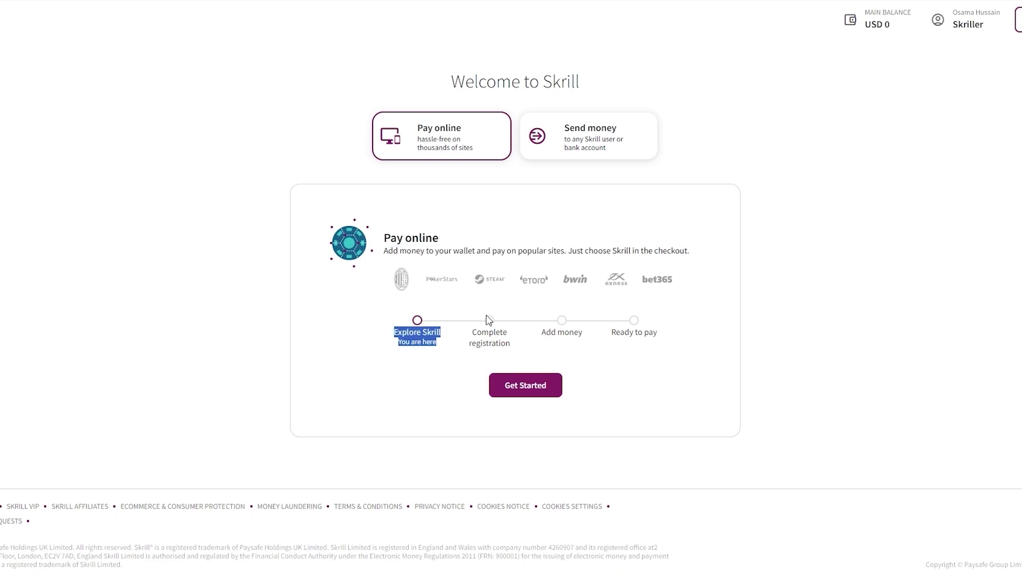
pyautogui.click(401, 336)
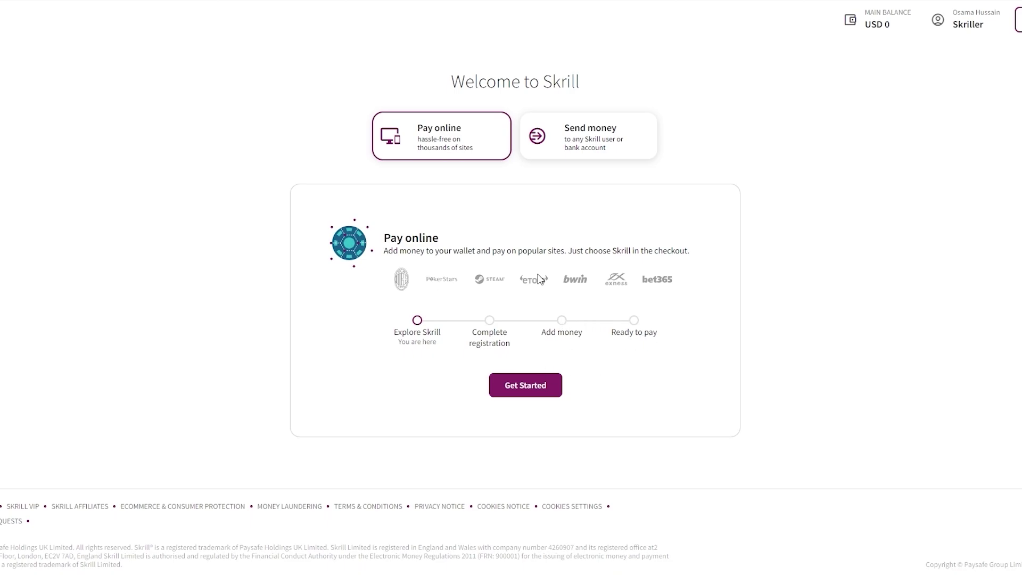
# - Show the Send money option and review the instant Skrill transfer and international money transfer choices
pyautogui.click(594, 155)
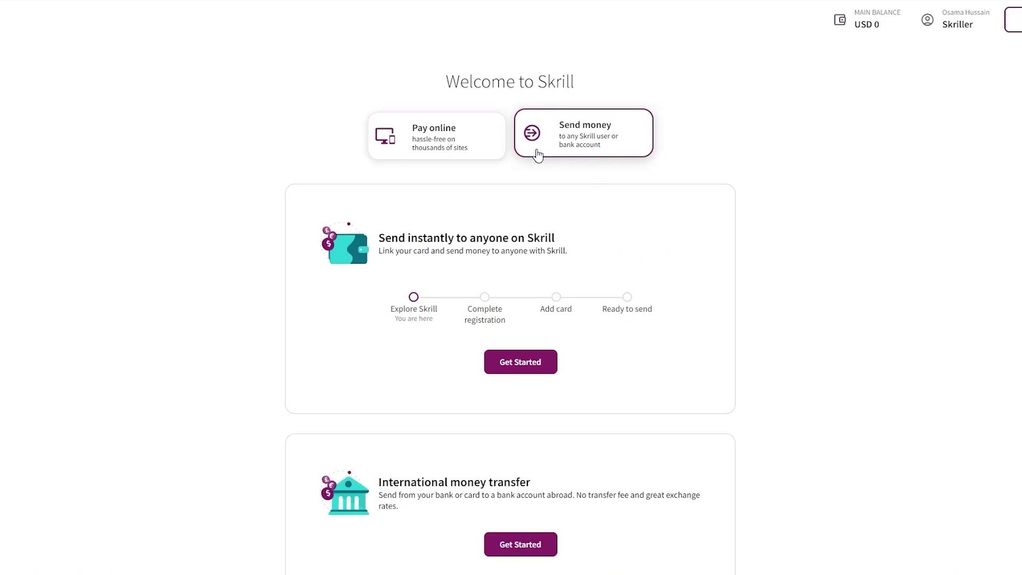
pyautogui.scroll(-3, 524, 314)
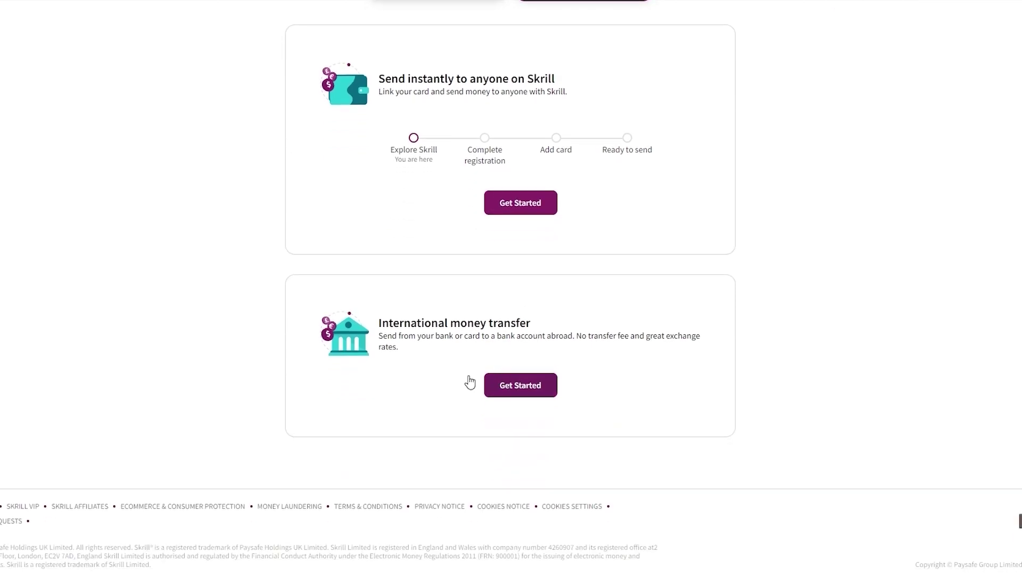
pyautogui.moveTo(376, 326); pyautogui.dragTo(580, 324)
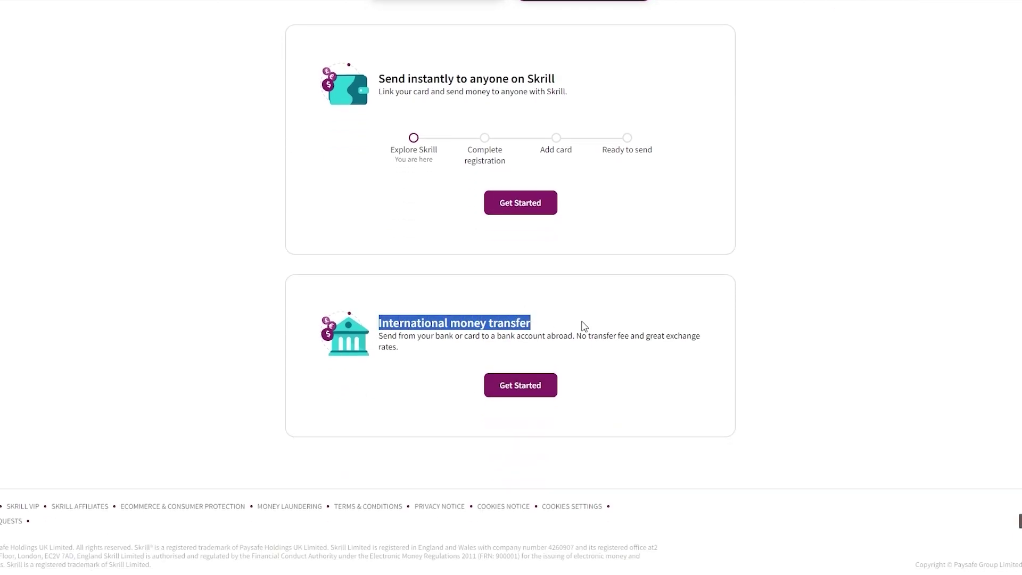
pyautogui.scroll(3, 467, 406)
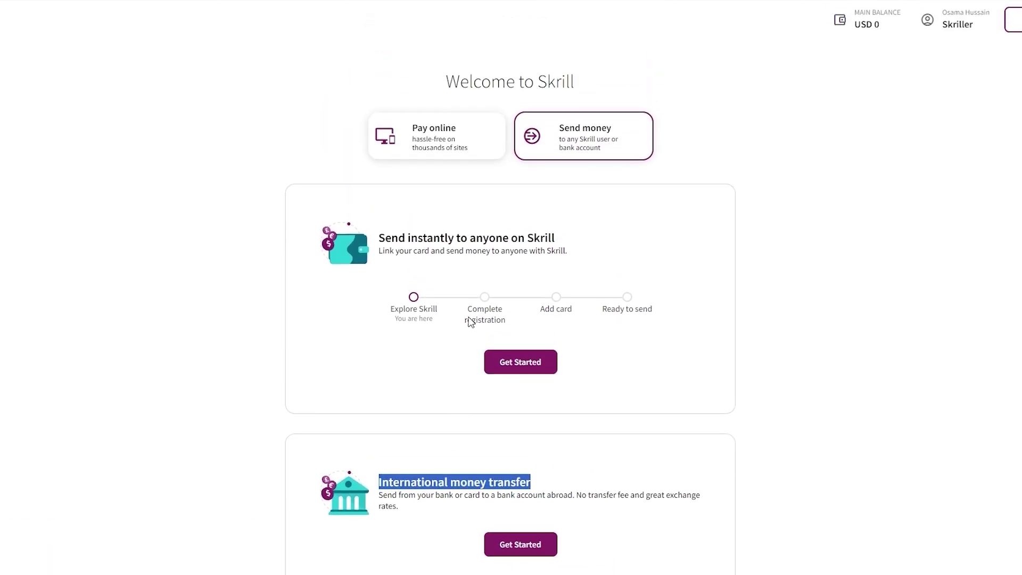
# - Get started with Pay online and review the details required by the Complete registration form
pyautogui.click(454, 136)
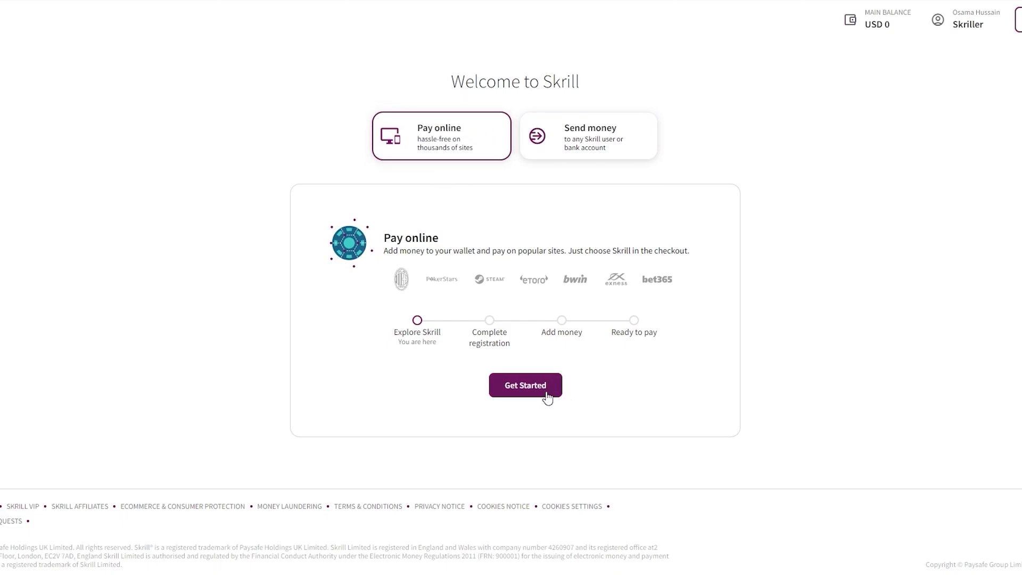
pyautogui.click(505, 395)
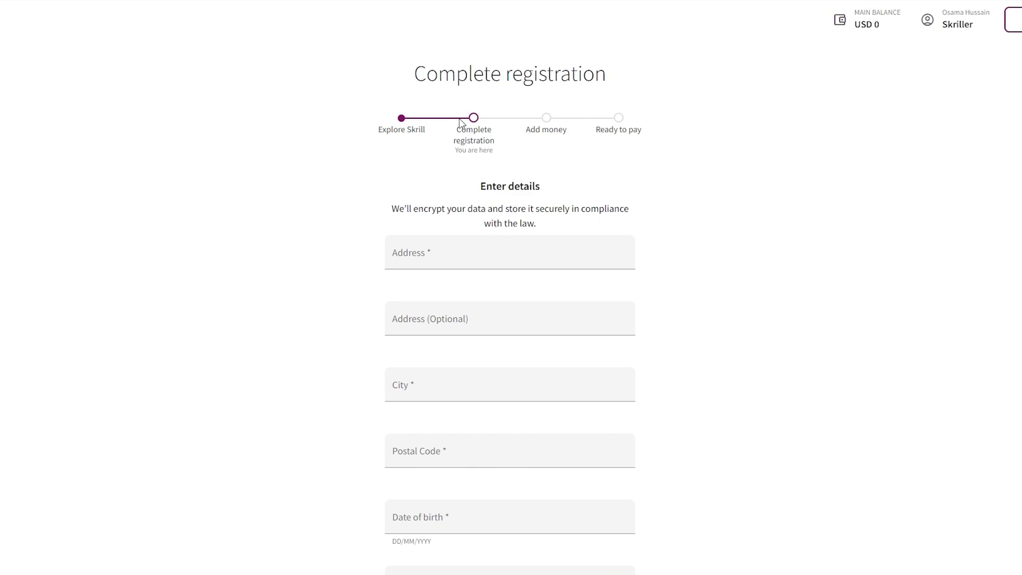
pyautogui.scroll(-1, 438, 116)
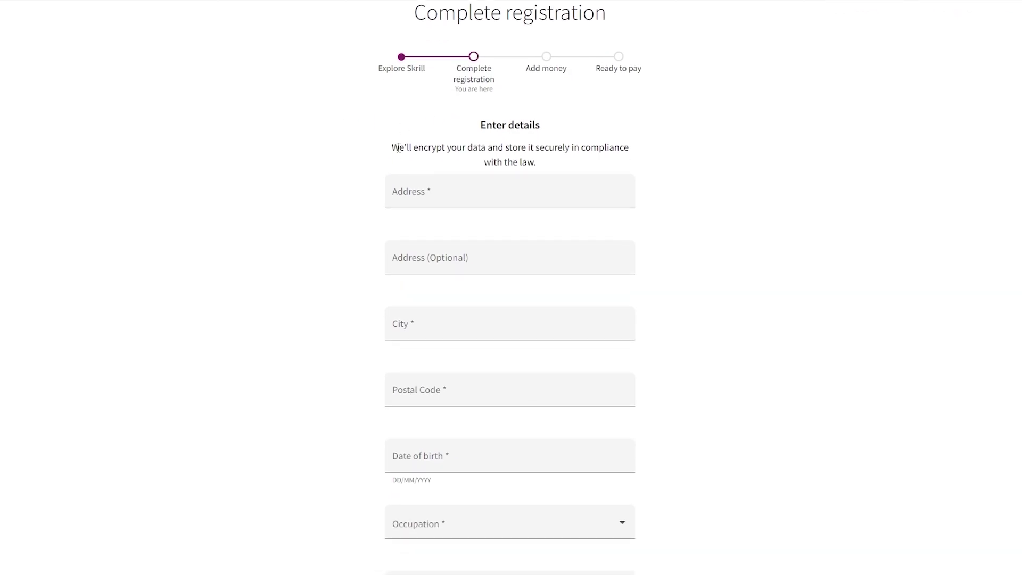
pyautogui.moveTo(388, 149); pyautogui.dragTo(662, 162)
pyautogui.click(666, 163)
pyautogui.scroll(-2, 660, 161)
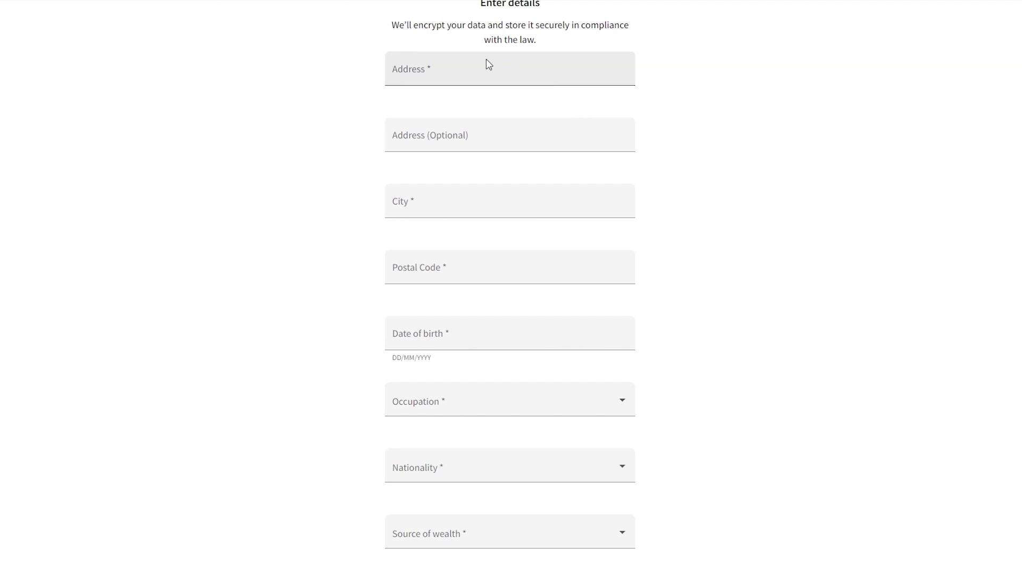
pyautogui.scroll(-3, 500, 223)
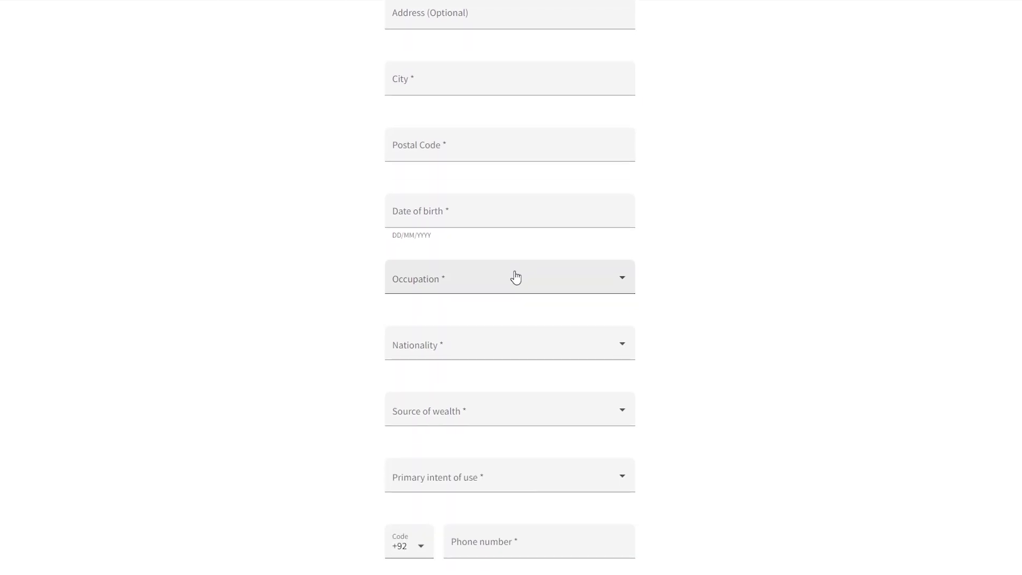
pyautogui.scroll(-1, 499, 313)
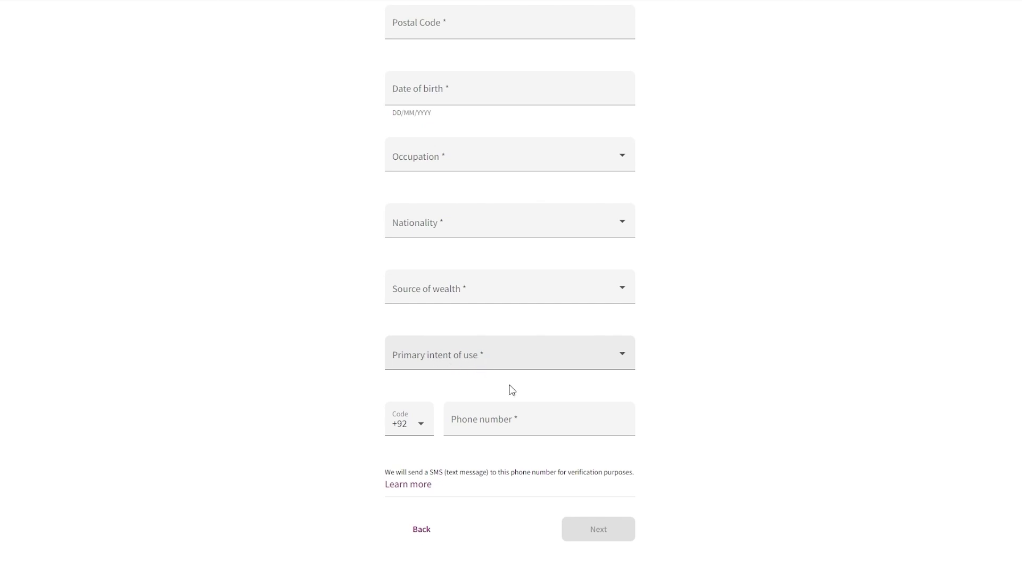
# - Set the occupation to Freelancer, Self-employed in the registration details
pyautogui.scroll(6, 662, 503)
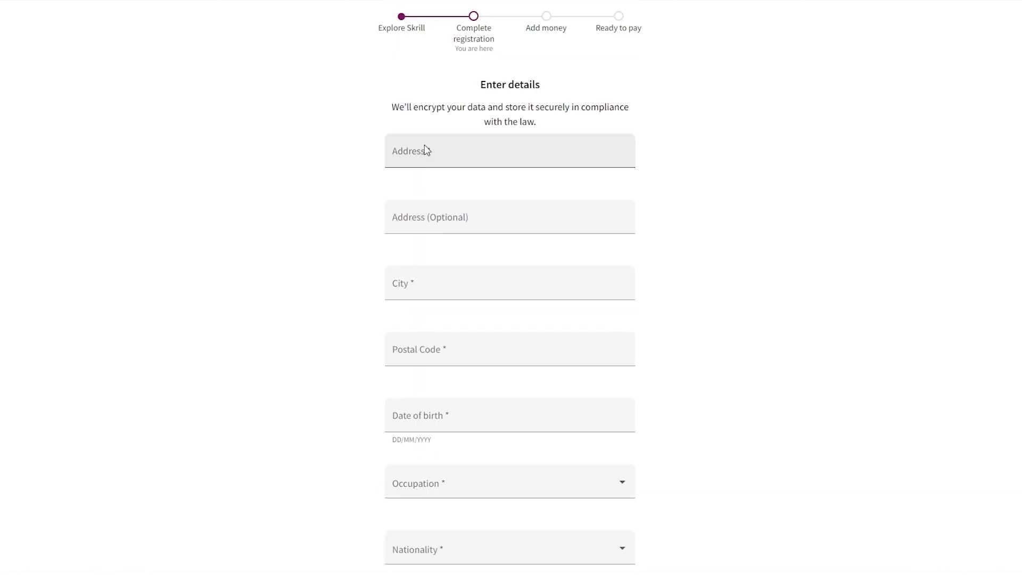
pyautogui.scroll(-8, 434, 181)
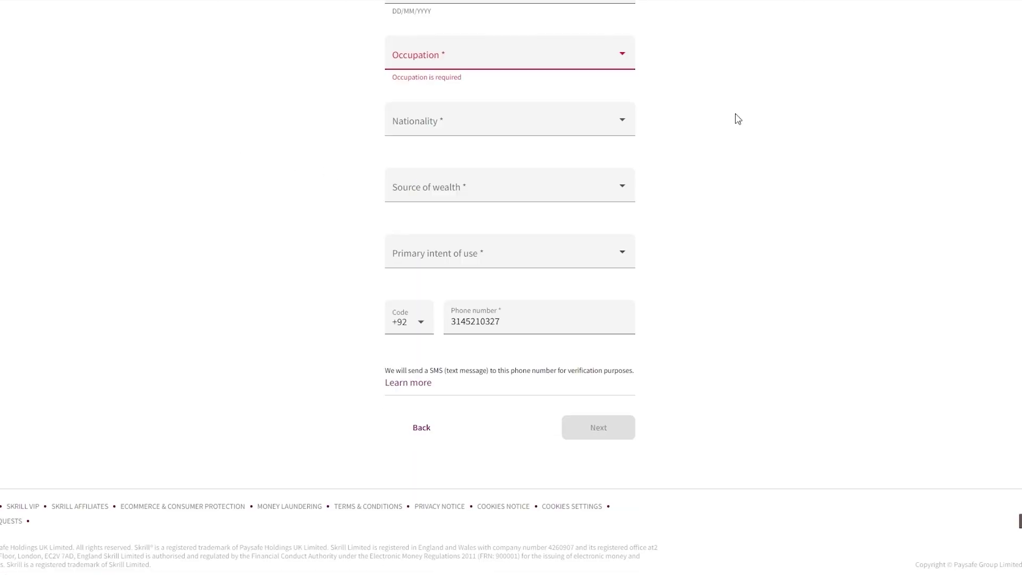
pyautogui.click(457, 58)
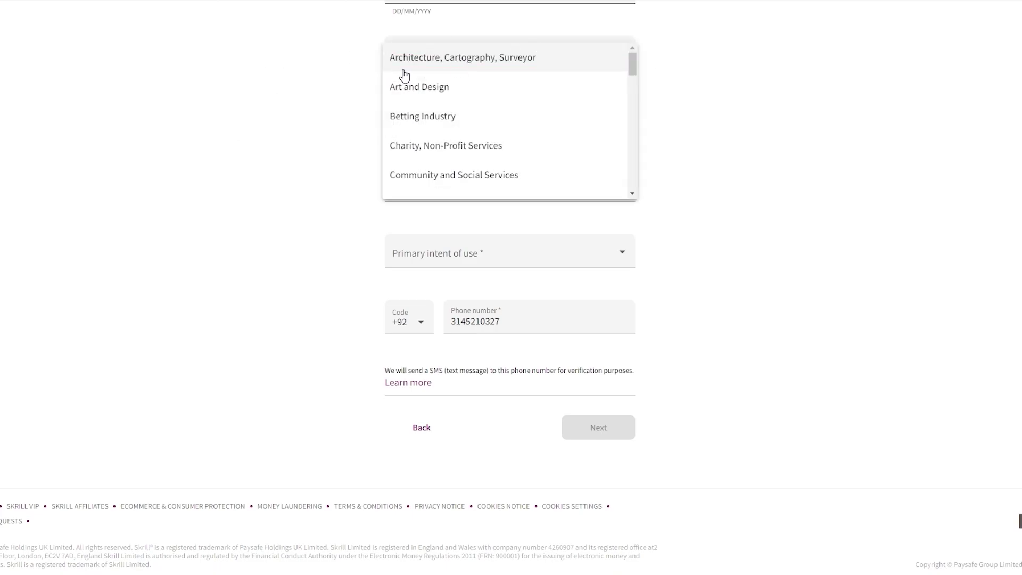
pyautogui.scroll(-5, 447, 98)
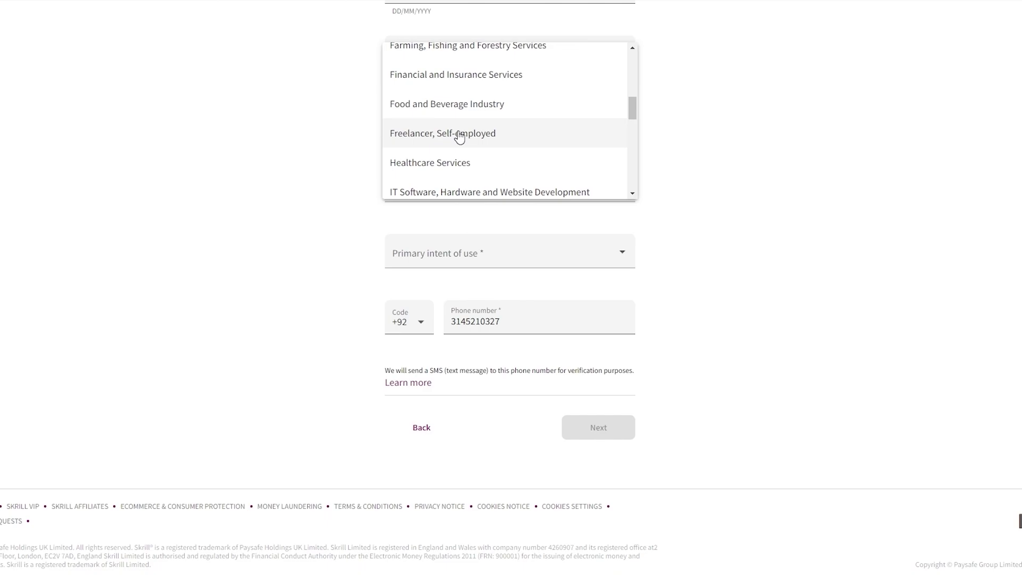
pyautogui.click(448, 134)
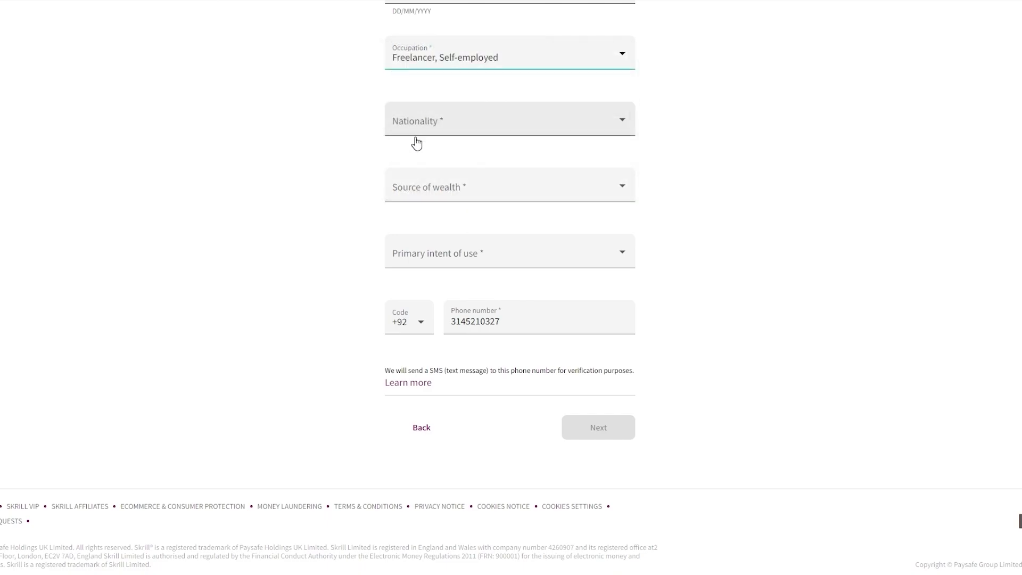
# - Set the nationality to Pakistan in the registration details
pyautogui.click(427, 132)
pyautogui.scroll(-15, 429, 219)
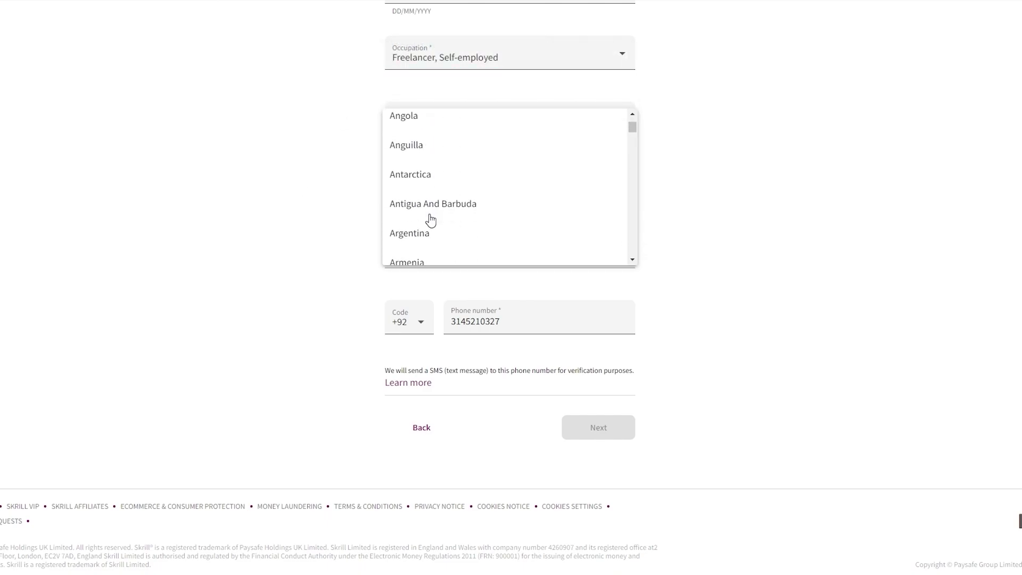
pyautogui.scroll(-10, 430, 220)
pyautogui.click(426, 182)
# - Choose Freelancer services income as the source of wealth and check the remaining options before closing the list
pyautogui.click(427, 184)
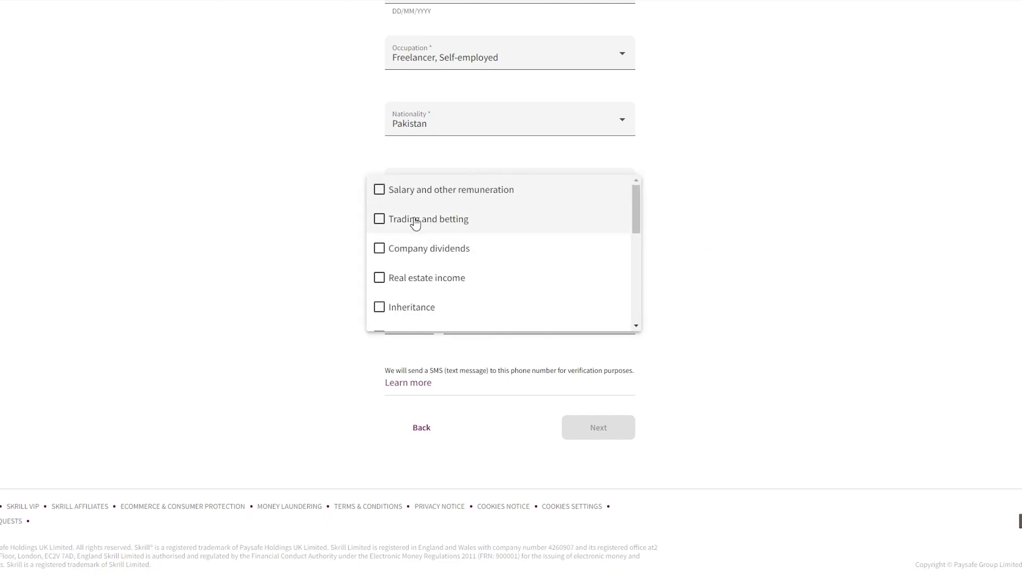
pyautogui.scroll(-1, 491, 228)
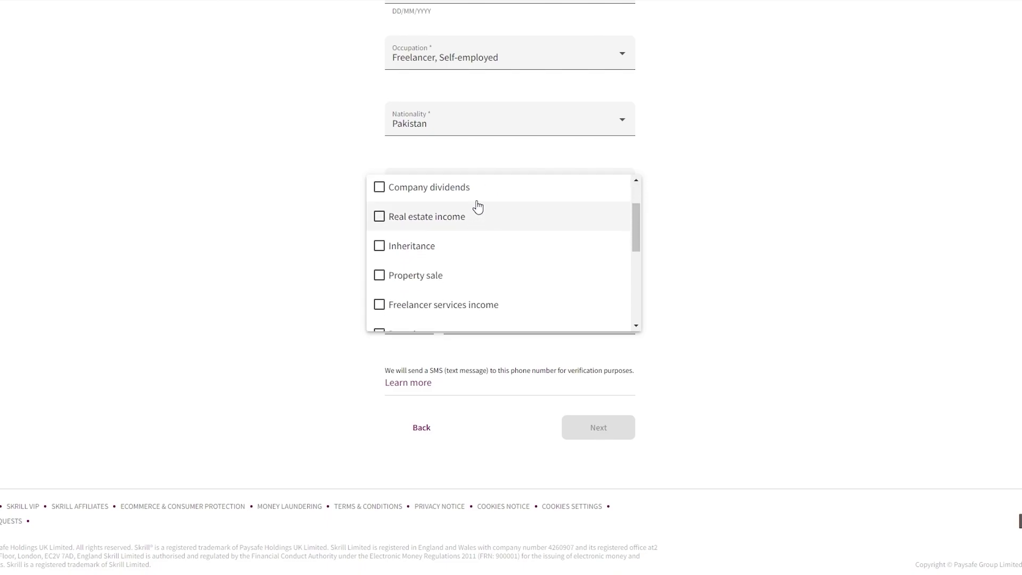
pyautogui.scroll(-1, 456, 255)
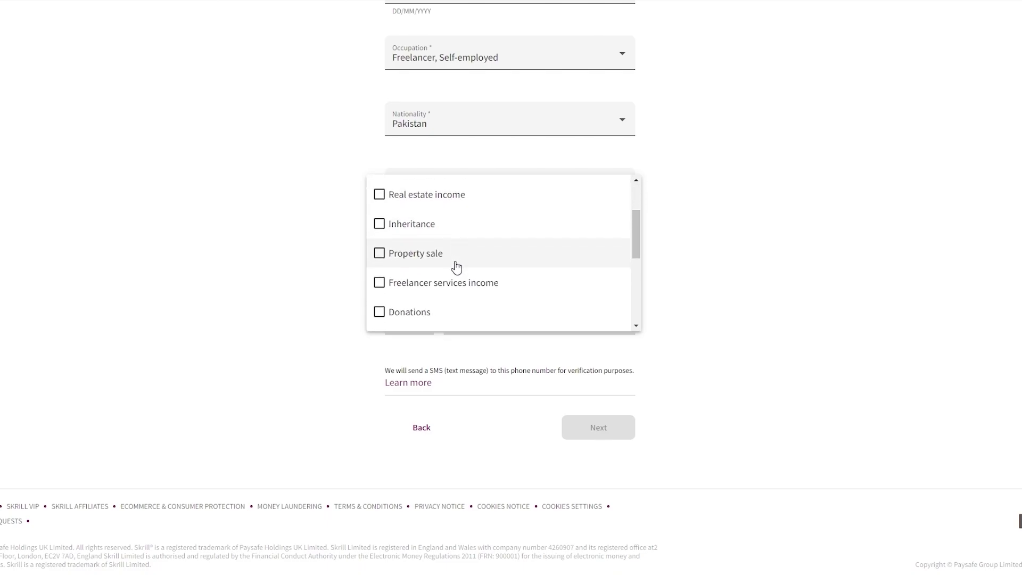
pyautogui.click(456, 249)
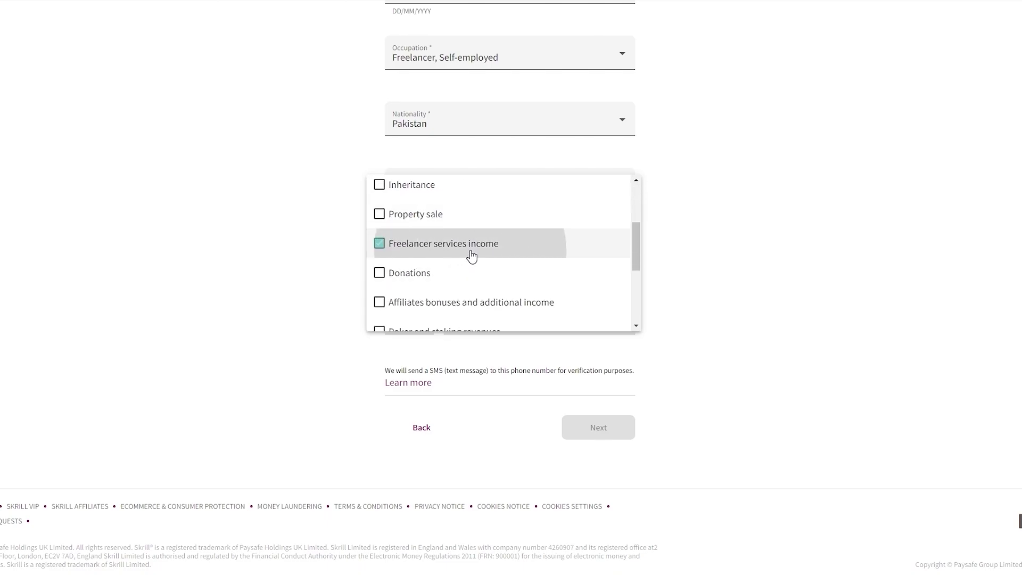
pyautogui.scroll(-1, 463, 292)
pyautogui.scroll(-2, 497, 266)
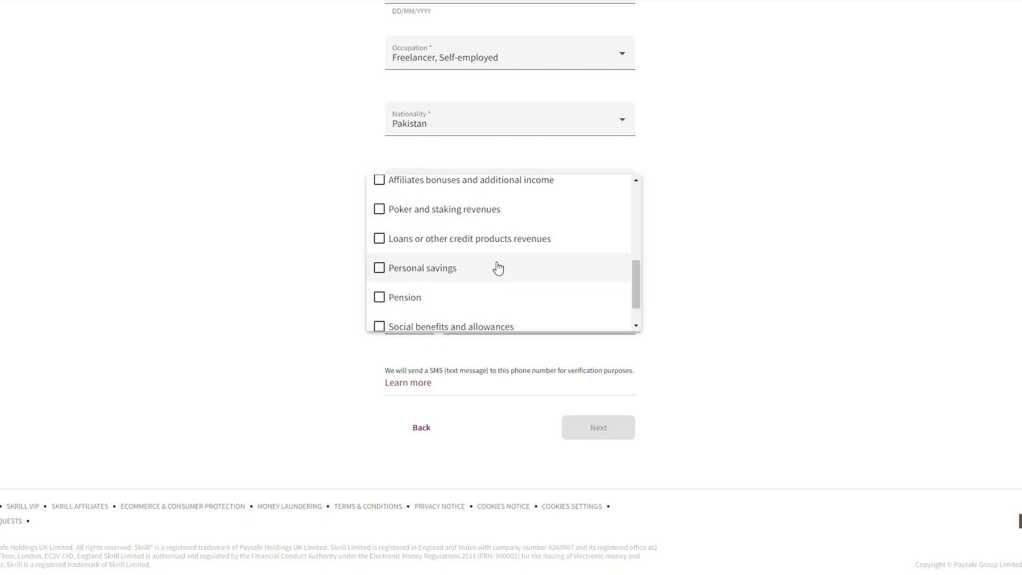
pyautogui.scroll(-1, 513, 257)
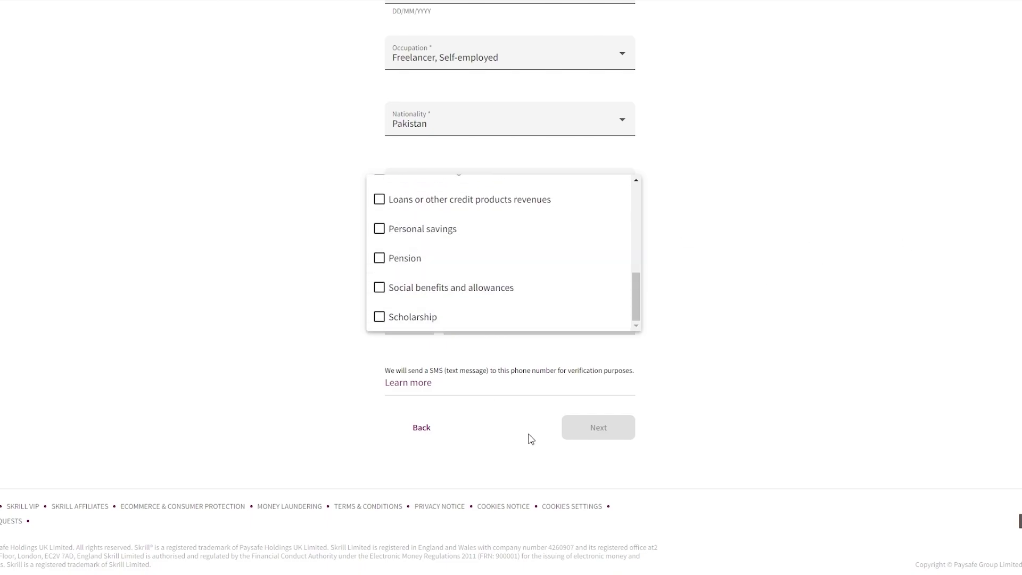
pyautogui.click(743, 228)
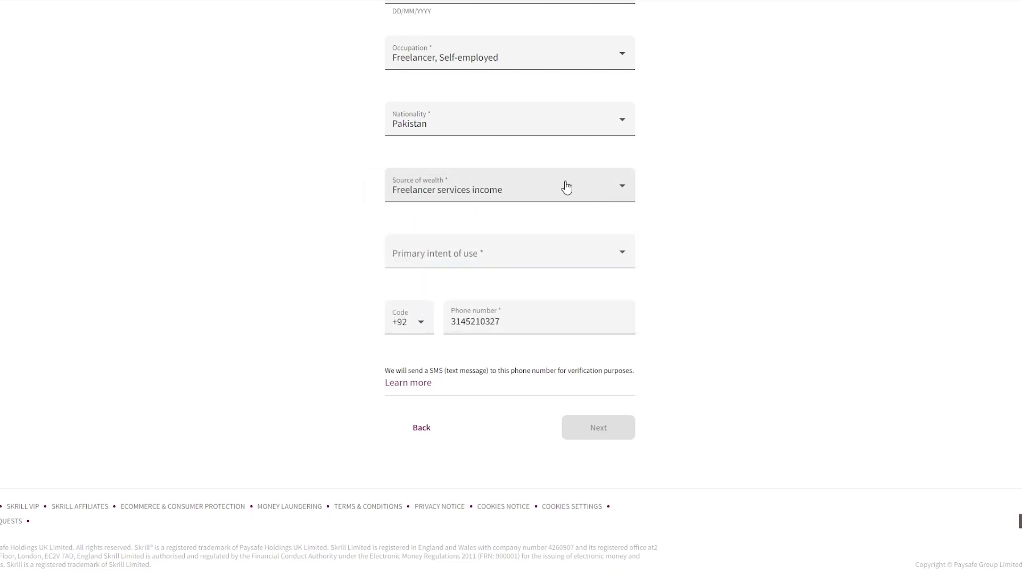
# - Set the primary intent of use to Buy goods and services and submit the registration details
pyautogui.click(481, 253)
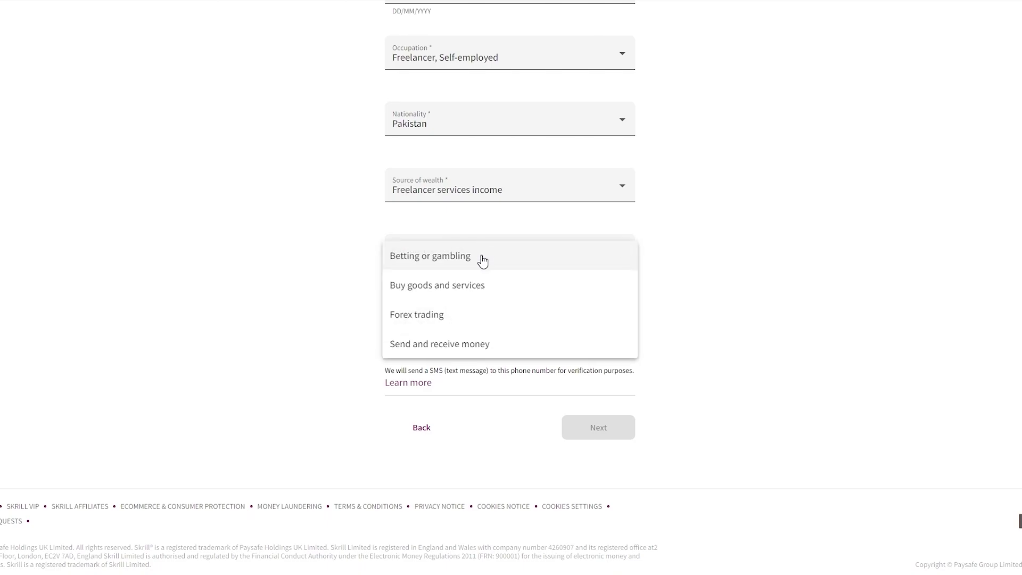
pyautogui.click(443, 293)
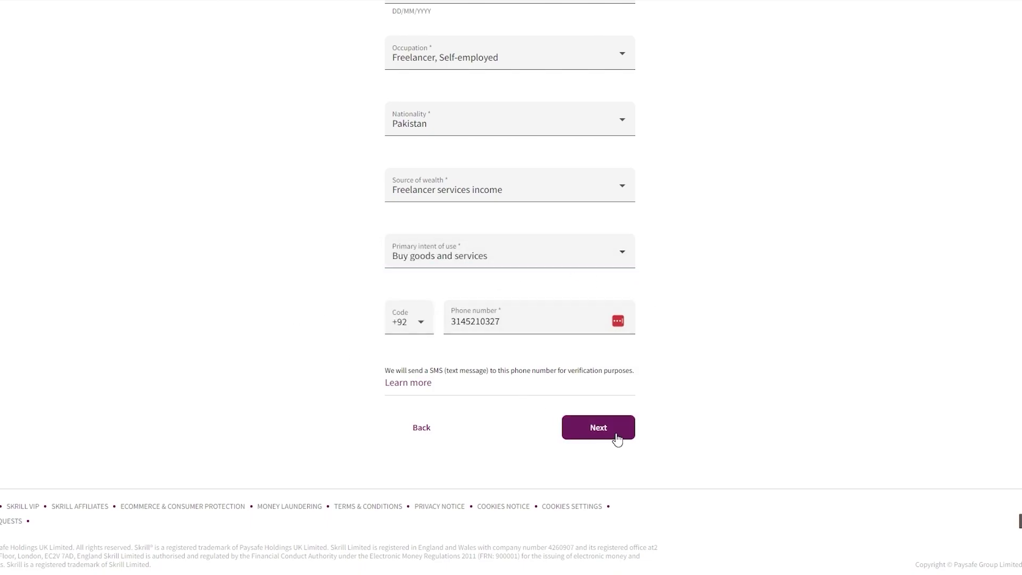
pyautogui.click(598, 428)
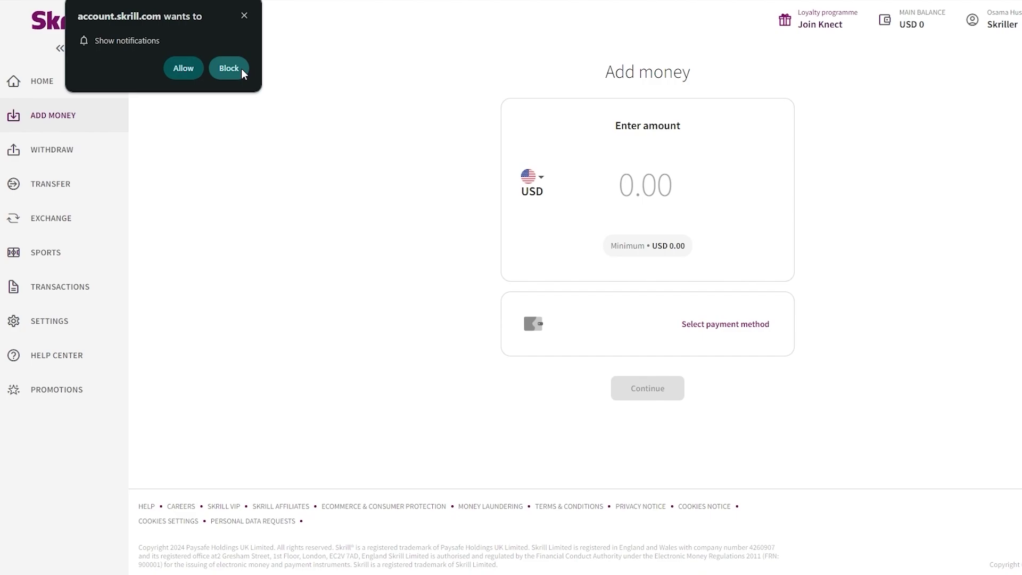
# - Block the site's notifications and choose to add money with a credit or debit card
pyautogui.click(241, 69)
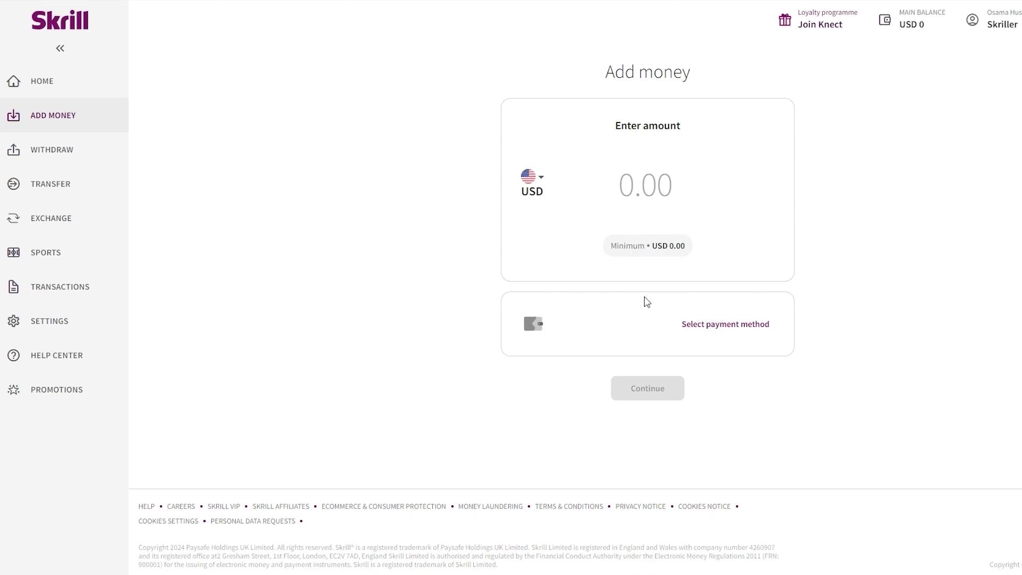
pyautogui.click(739, 327)
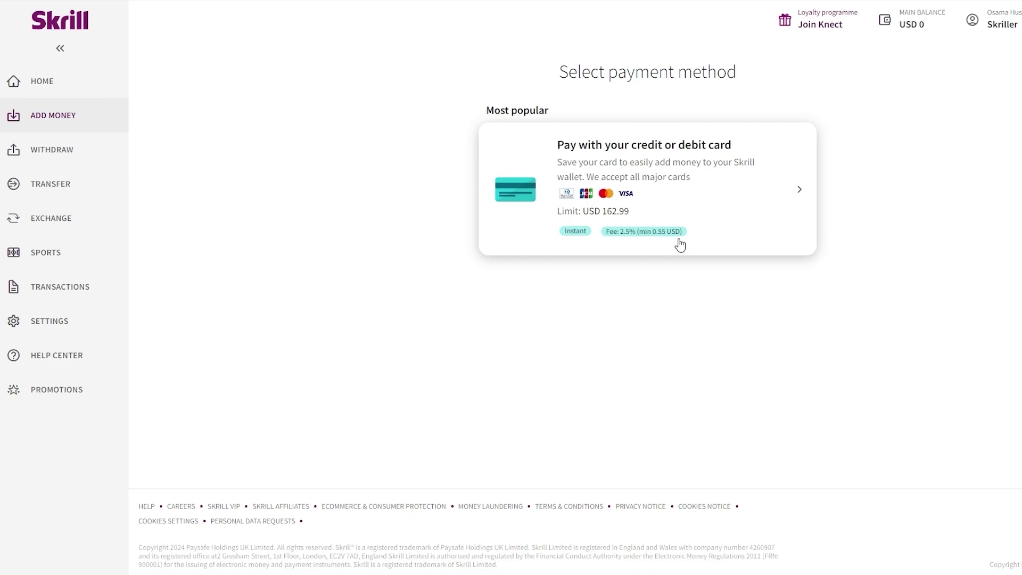
pyautogui.click(665, 210)
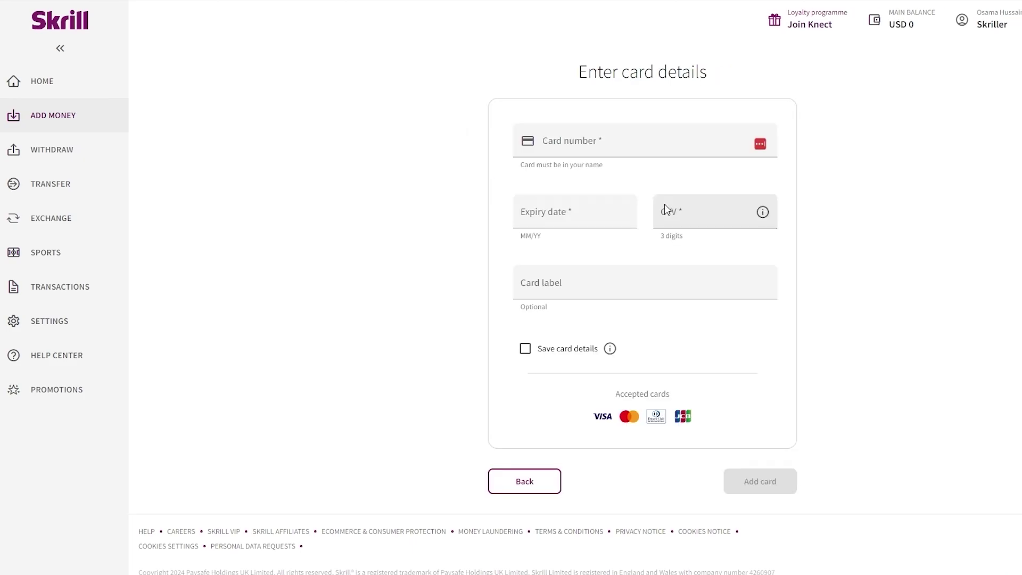
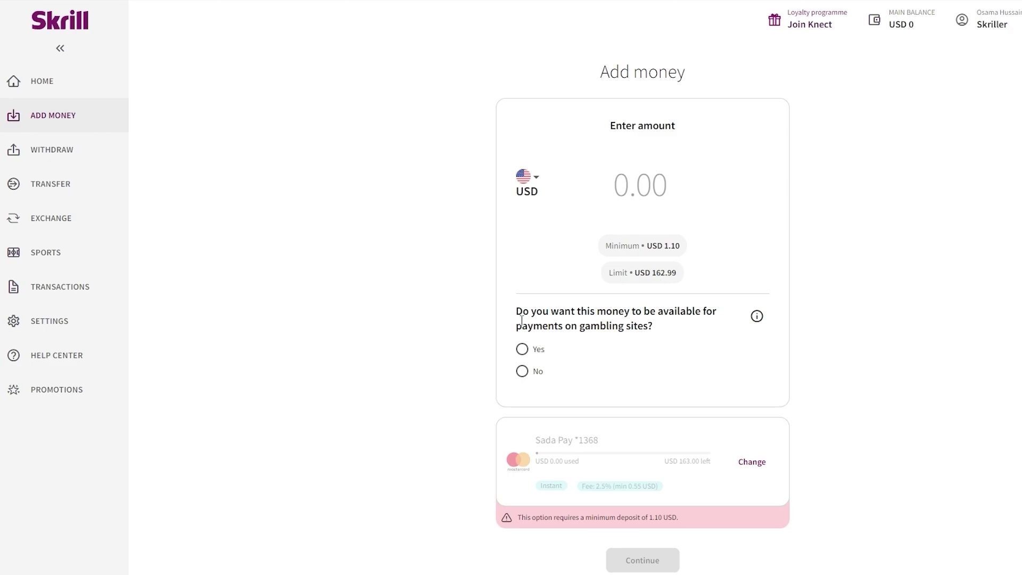
# - Answer No to making the added money available for payments on gambling sites
pyautogui.moveTo(523, 313); pyautogui.dragTo(718, 325)
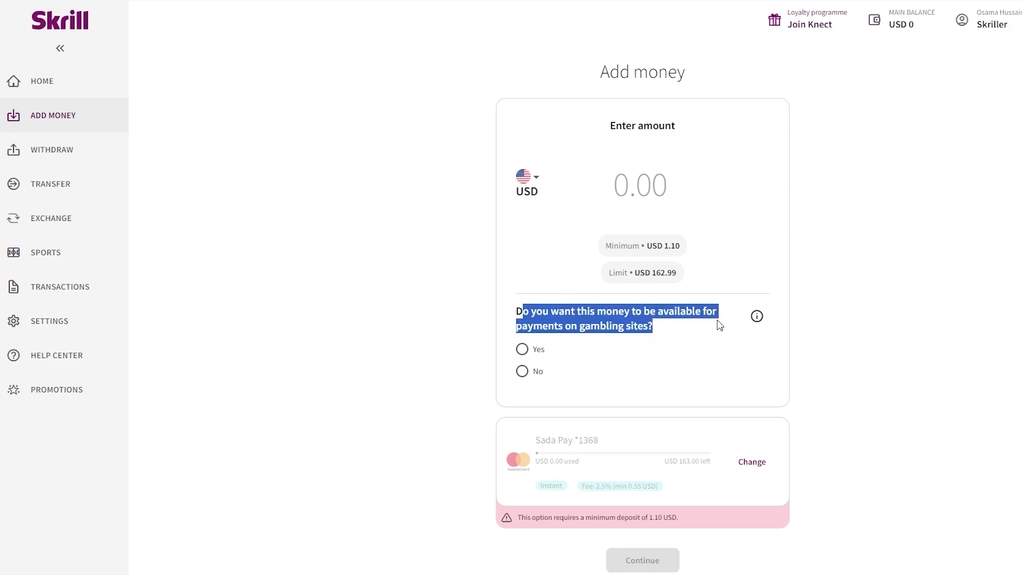
pyautogui.click(522, 370)
pyautogui.click(998, 408)
pyautogui.scroll(-1, 997, 408)
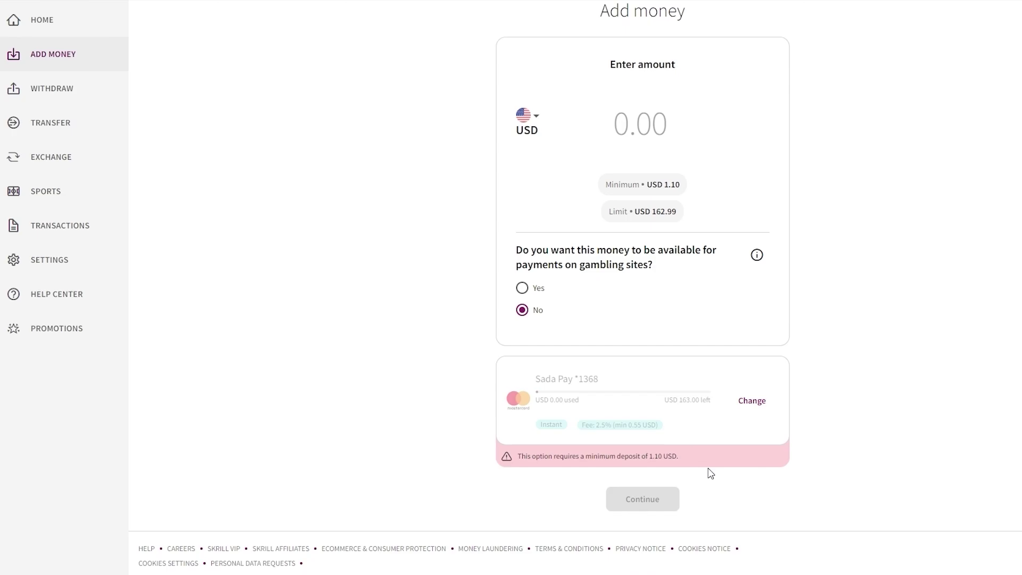
# - Reselect the saved Sada Pay Mastercard and set the deposit to the minimum of USD 1.10
pyautogui.click(761, 402)
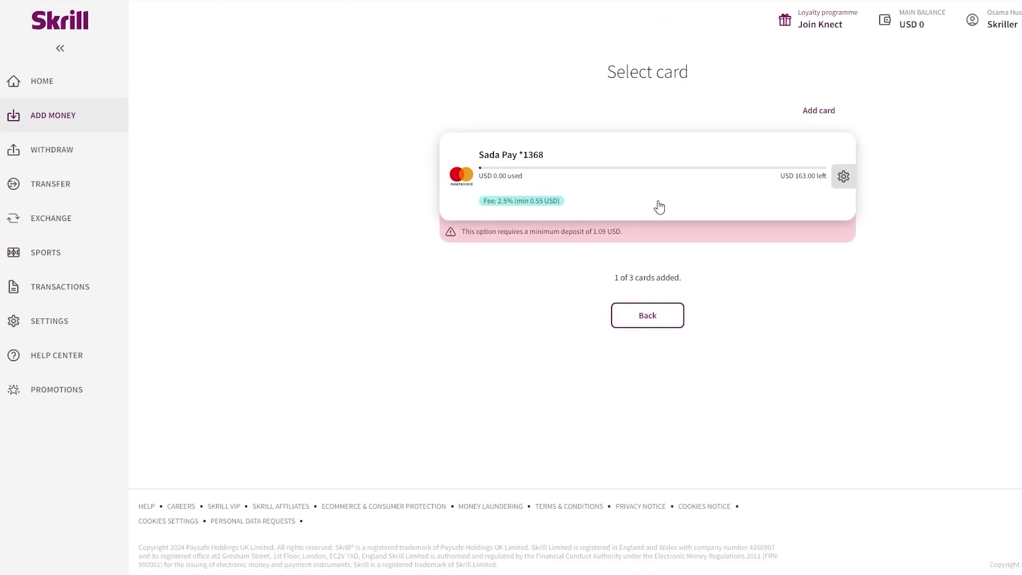
pyautogui.click(660, 206)
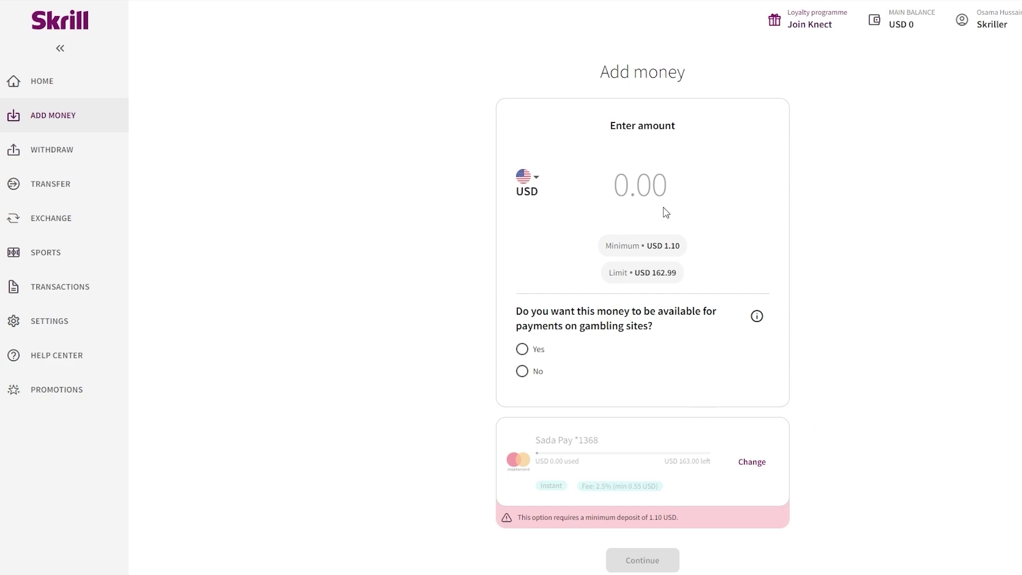
pyautogui.click(665, 247)
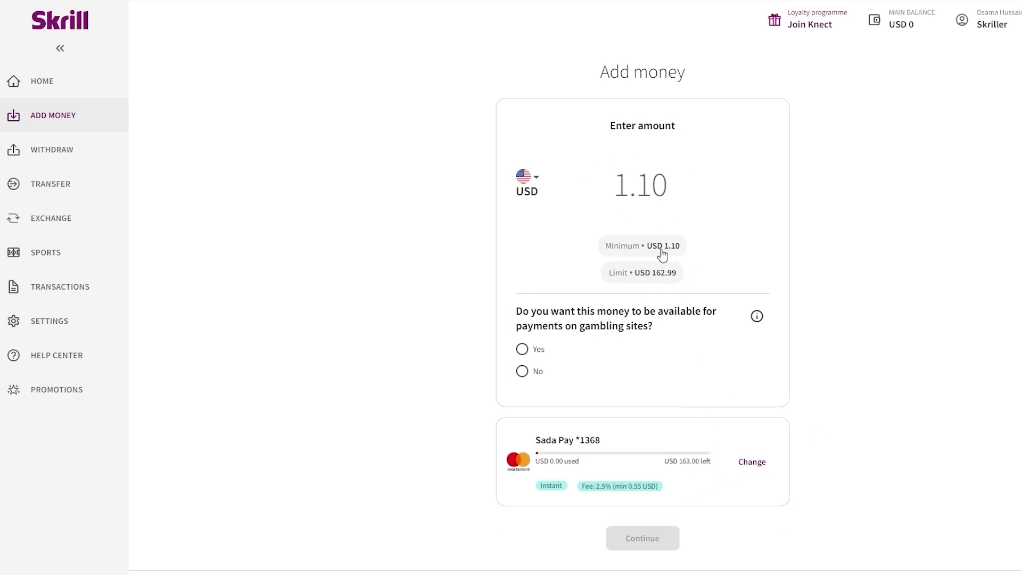
pyautogui.scroll(-2, 655, 526)
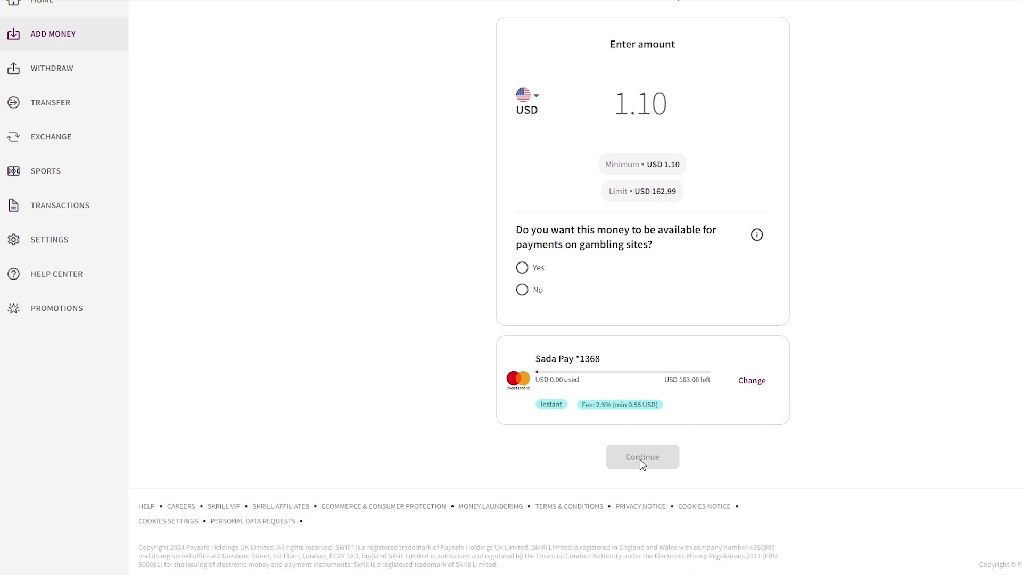
pyautogui.scroll(2, 935, 460)
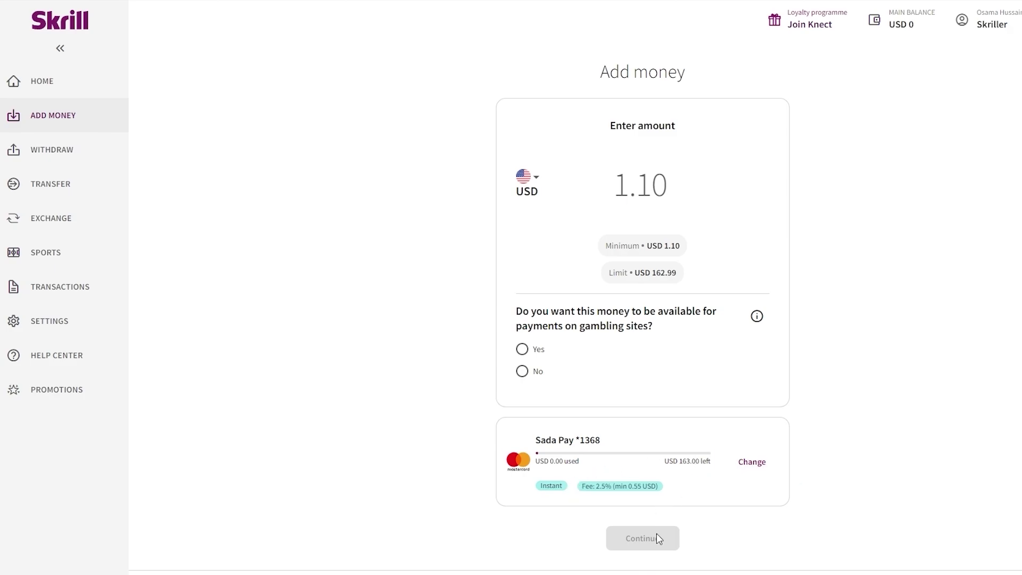
# - Decline gambling-site availability for the USD 1.10 deposit and continue to the card details
pyautogui.click(529, 372)
pyautogui.scroll(-2, 577, 372)
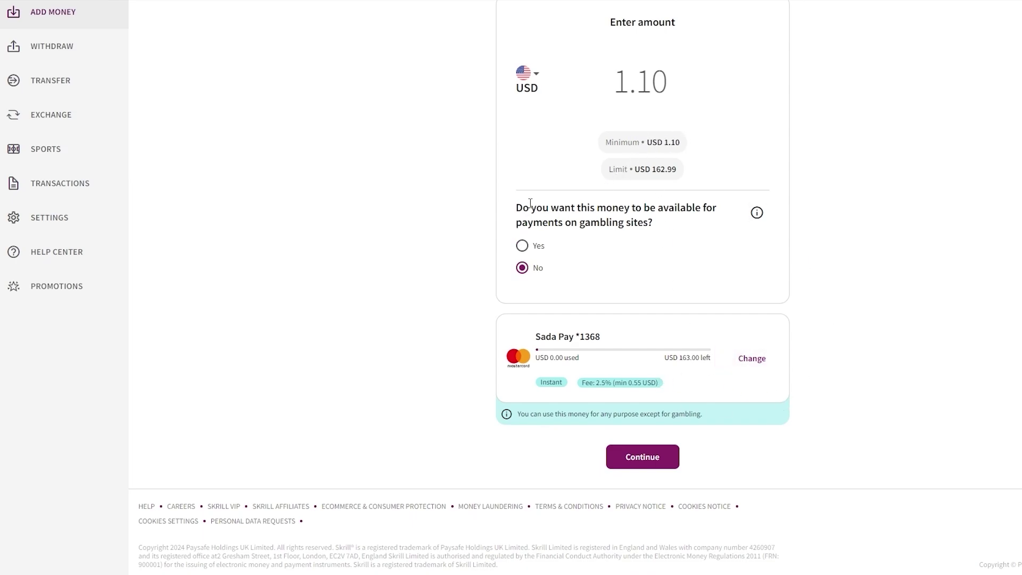
pyautogui.moveTo(530, 204); pyautogui.dragTo(635, 221)
pyautogui.click(693, 481)
pyautogui.click(654, 458)
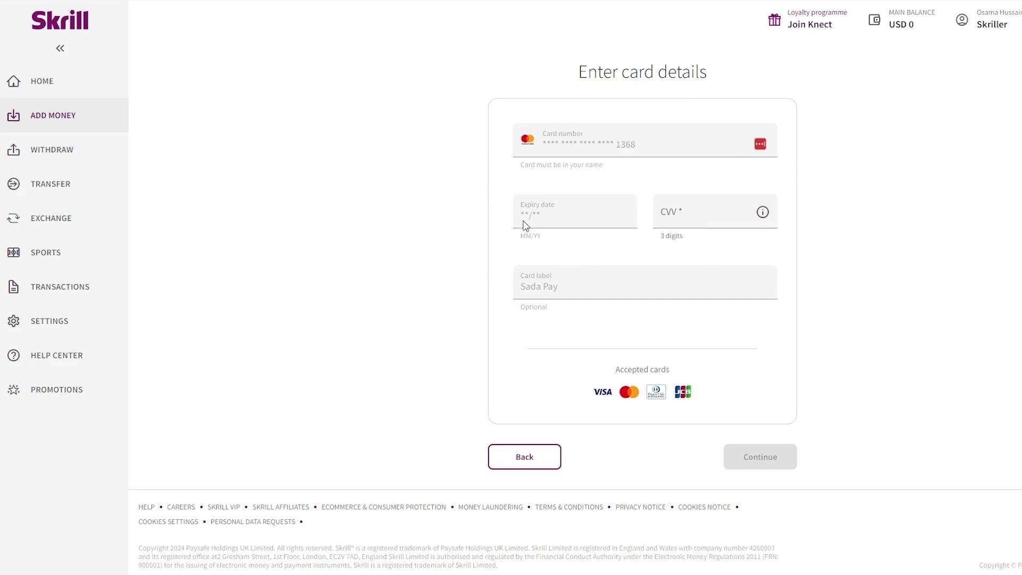
# - Acknowledge the Mastercard usage restrictions, submit the USD 1.1 deposit and read the transaction result
pyautogui.scroll(-3, 782, 448)
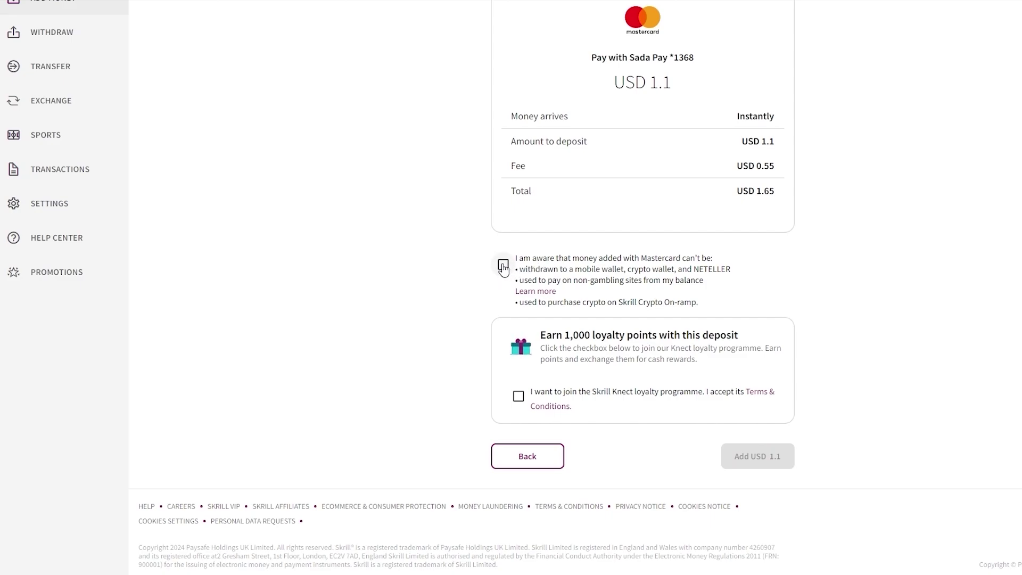
pyautogui.click(502, 265)
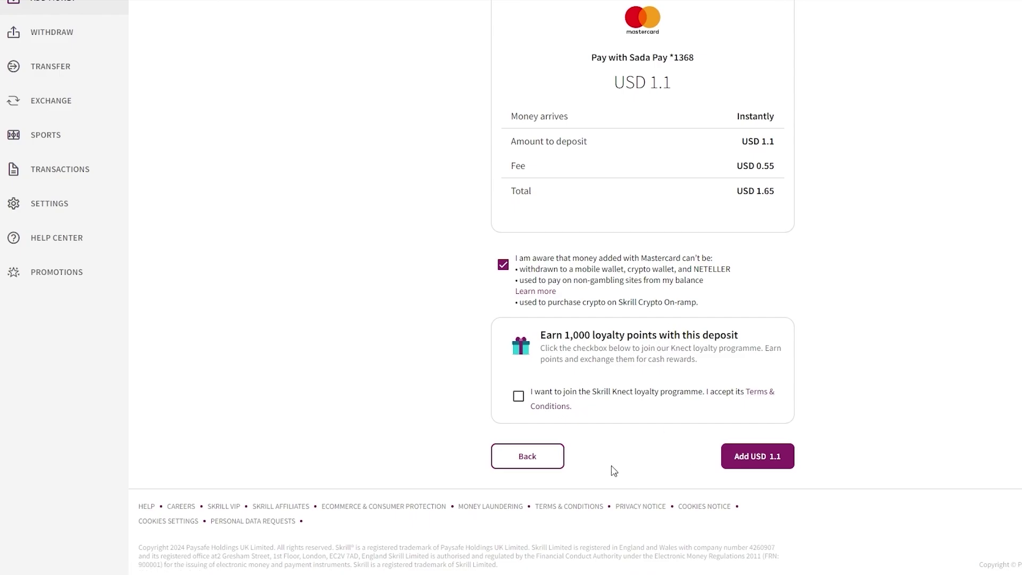
pyautogui.click(786, 464)
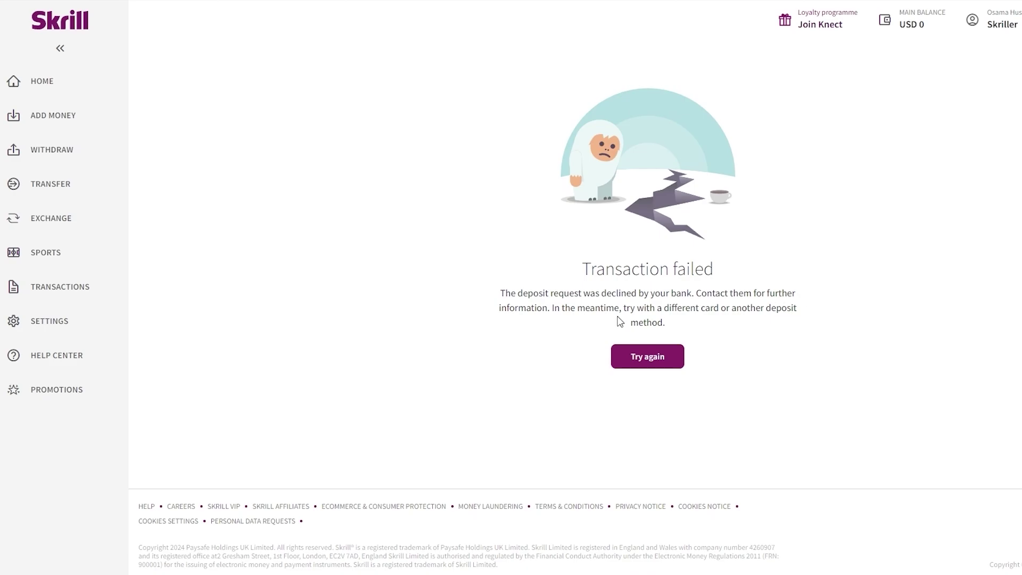
pyautogui.moveTo(597, 271); pyautogui.dragTo(810, 319)
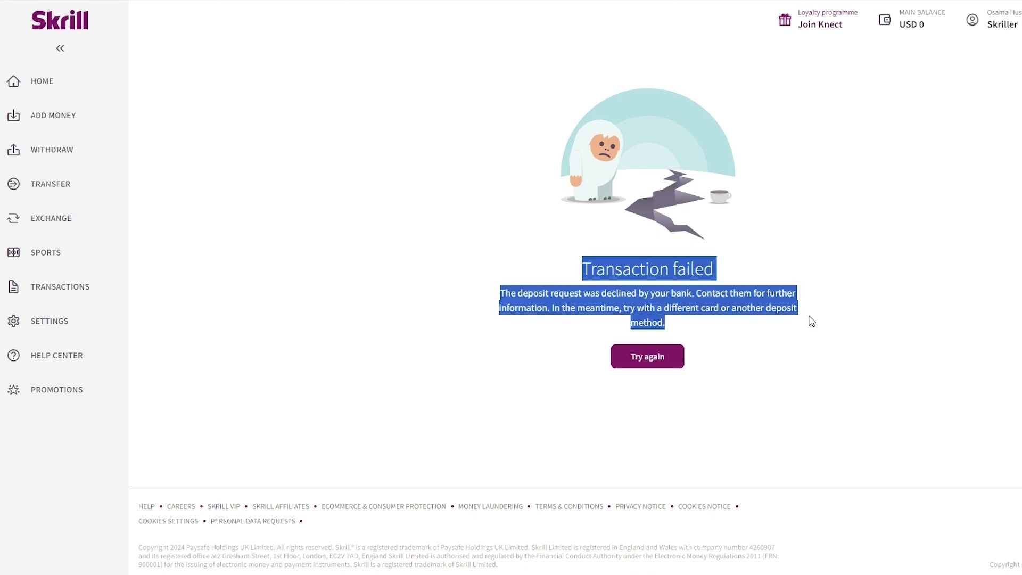
pyautogui.click(811, 320)
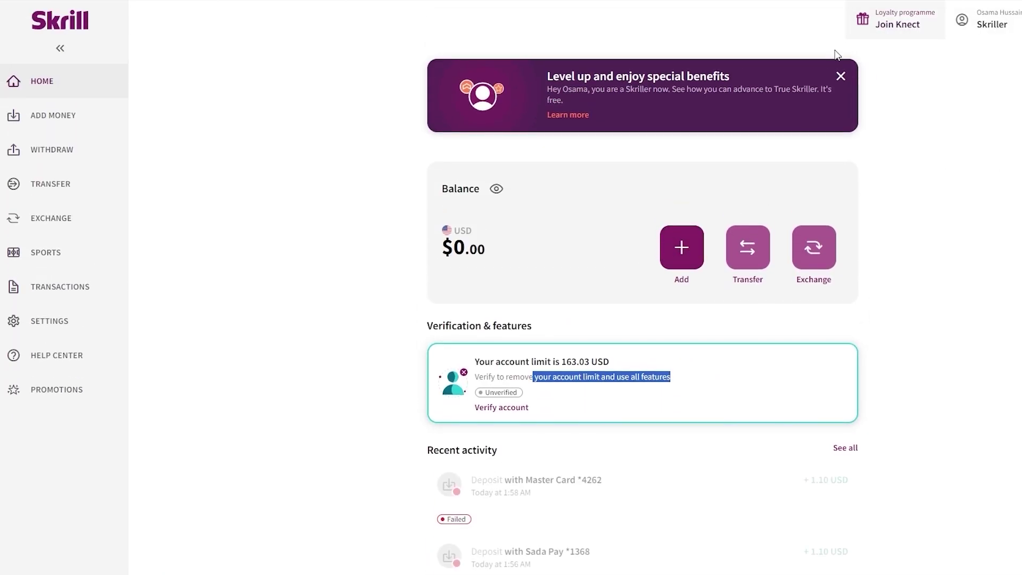
# - Dismiss the special benefits banner on the home page and look through the recent activity, Pay online and Sports corner sections
pyautogui.click(841, 76)
pyautogui.scroll(-5, 782, 165)
pyautogui.scroll(-4, 668, 216)
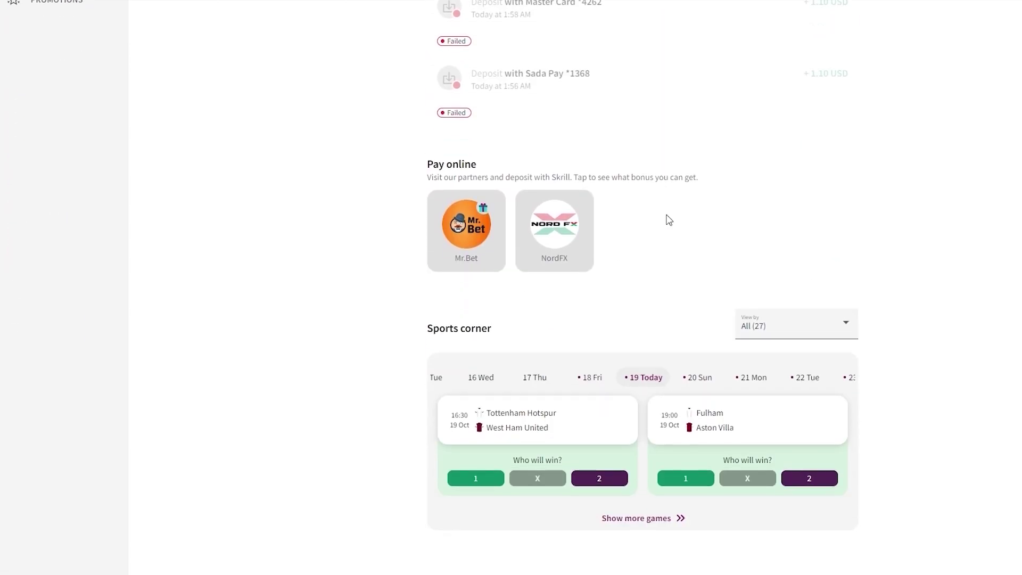
# - Start account verification from the account limit notice on the home page and log back in with the saved credentials
pyautogui.scroll(9, 669, 214)
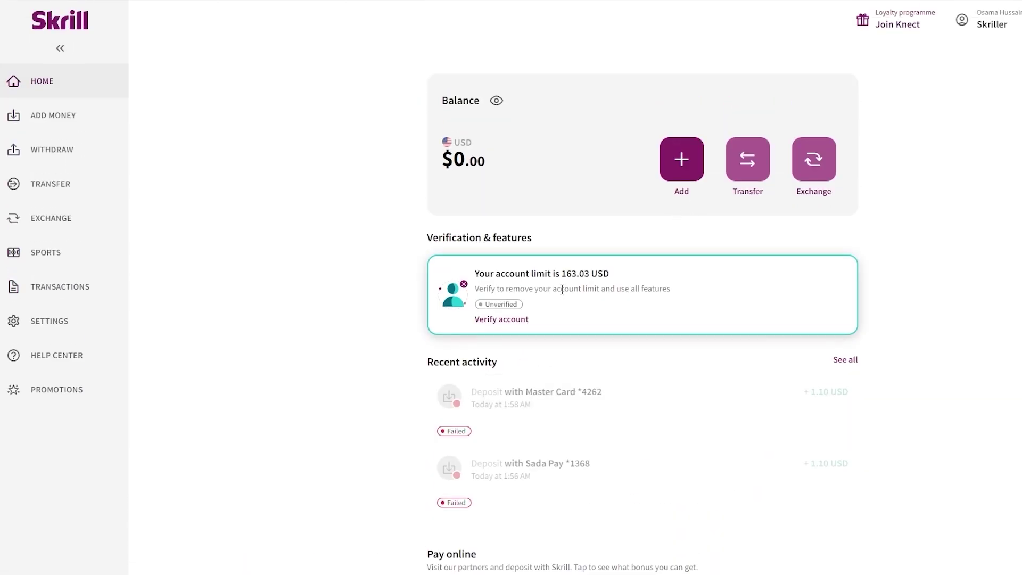
pyautogui.moveTo(477, 269); pyautogui.dragTo(618, 282)
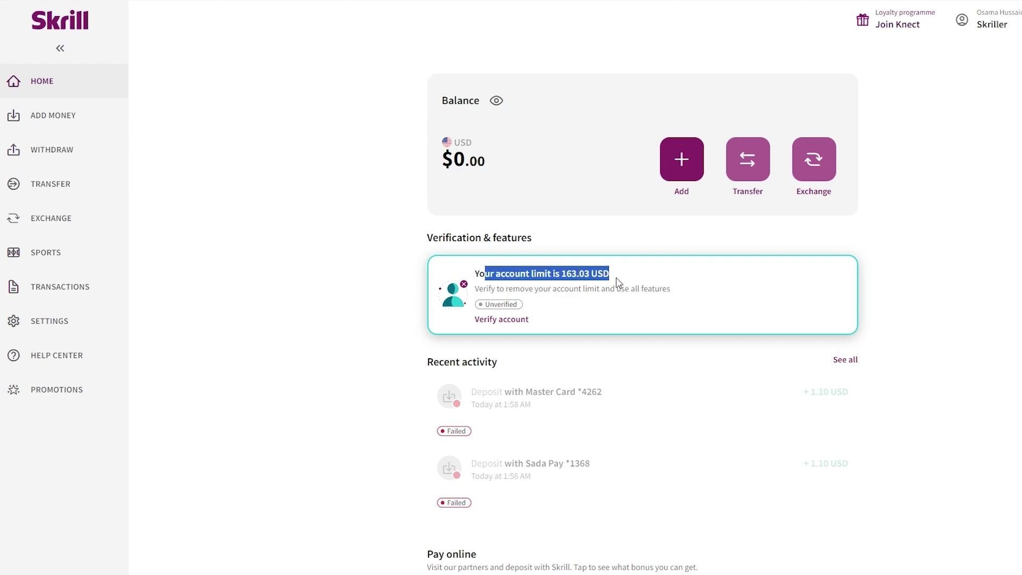
pyautogui.click(510, 322)
pyautogui.click(516, 320)
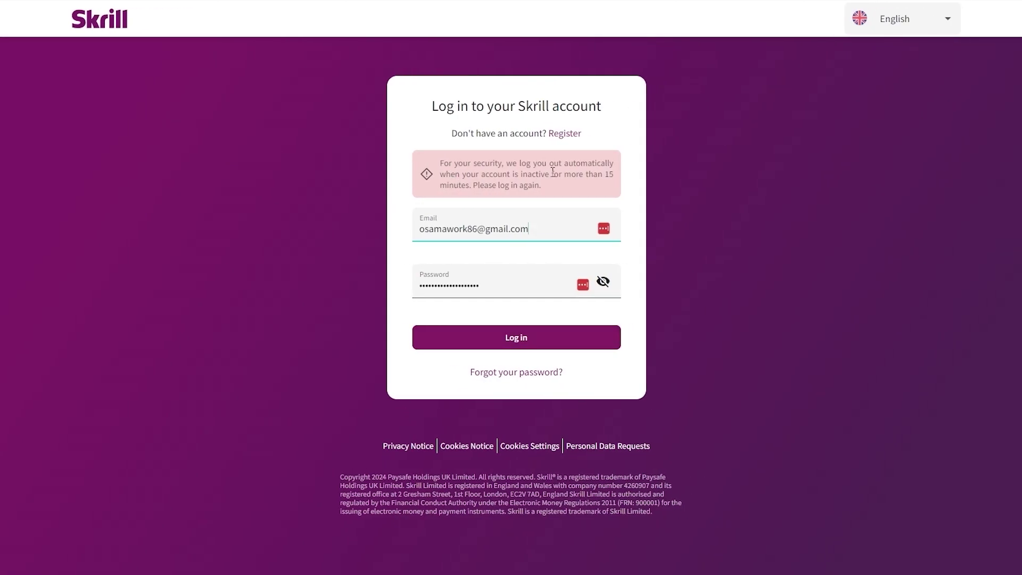
pyautogui.click(513, 335)
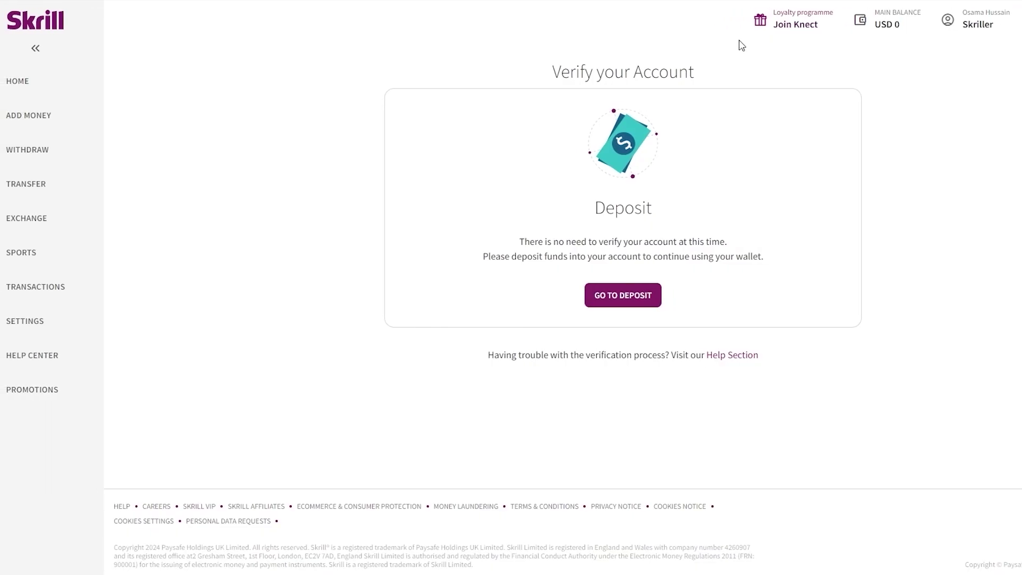
# - Read the deposit instruction on the verification page, go to the deposit and choose the credit or debit card payment method
pyautogui.moveTo(530, 243); pyautogui.dragTo(799, 267)
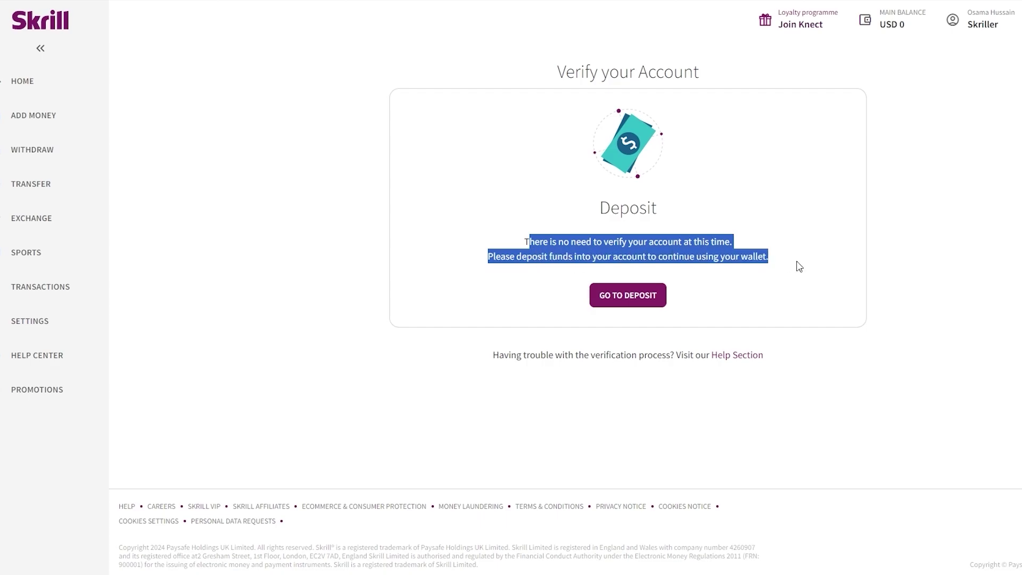
pyautogui.click(634, 308)
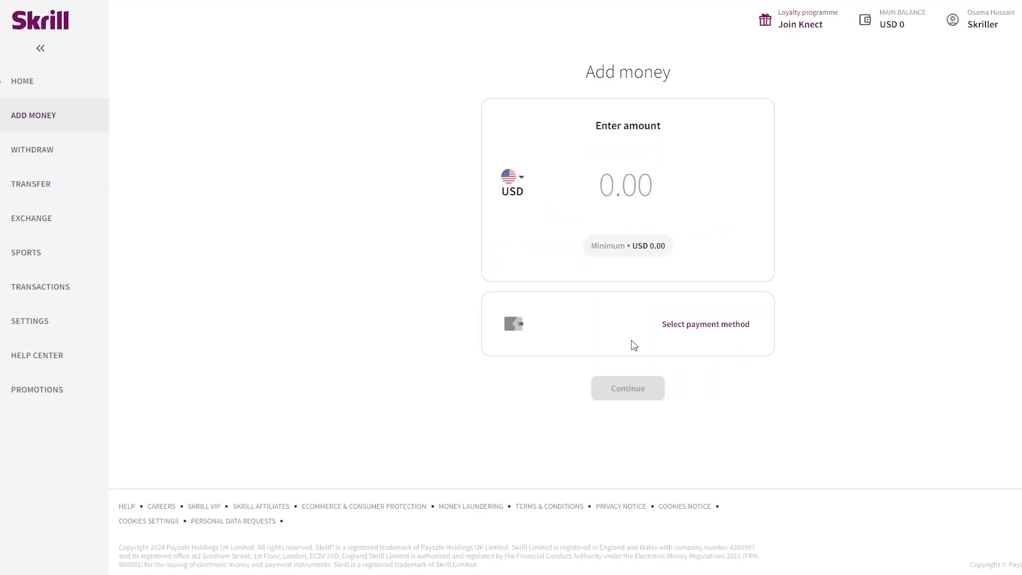
pyautogui.click(707, 327)
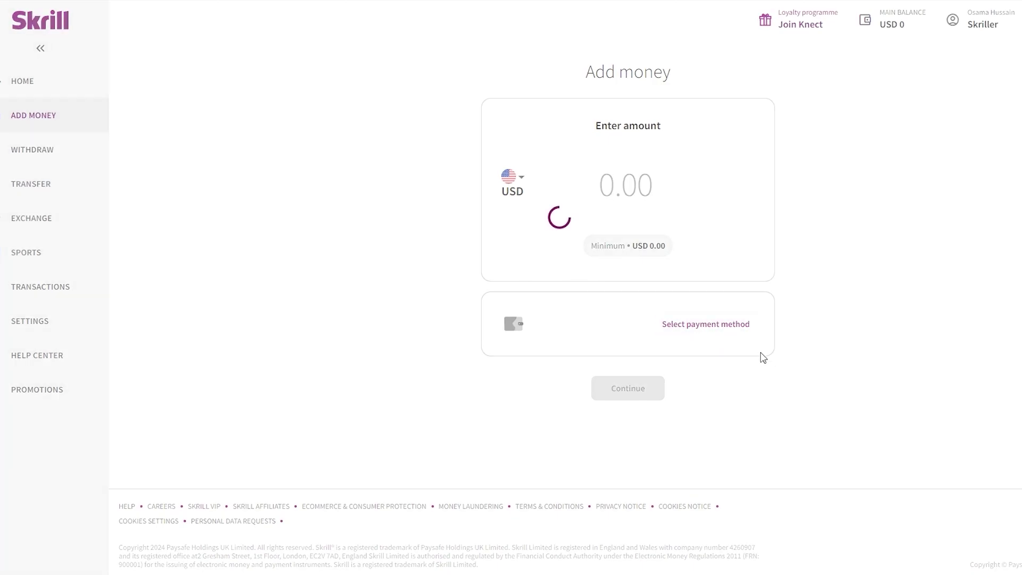
pyautogui.click(678, 232)
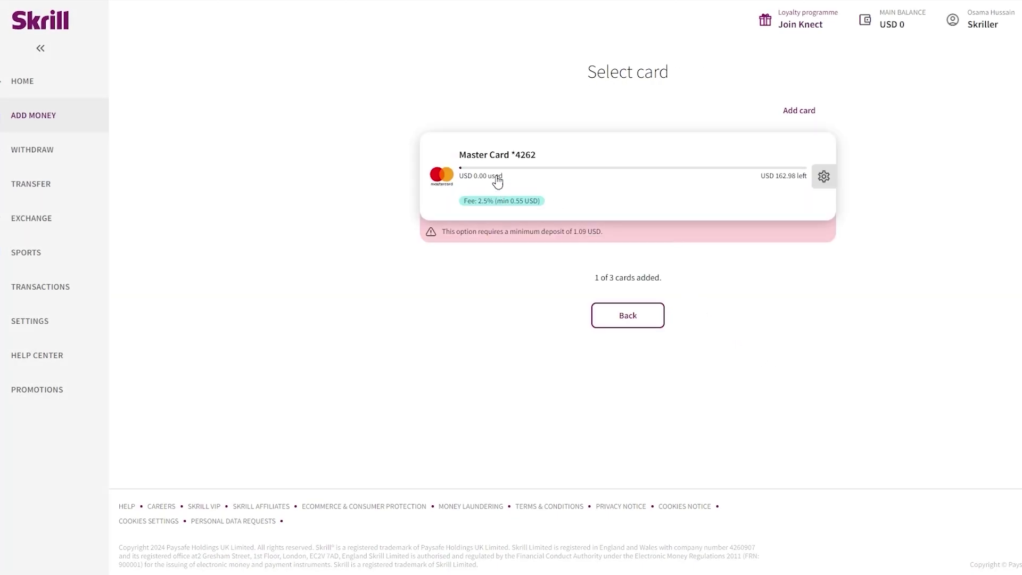
# - Remove the saved Mastercard and retry the deposit with the credit or debit card payment method
pyautogui.click(824, 176)
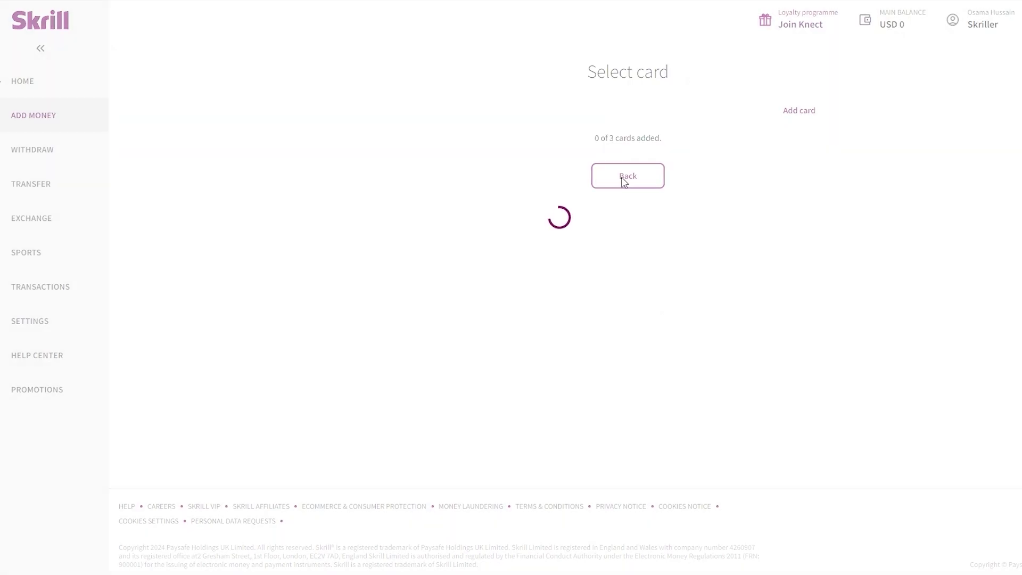
pyautogui.click(625, 179)
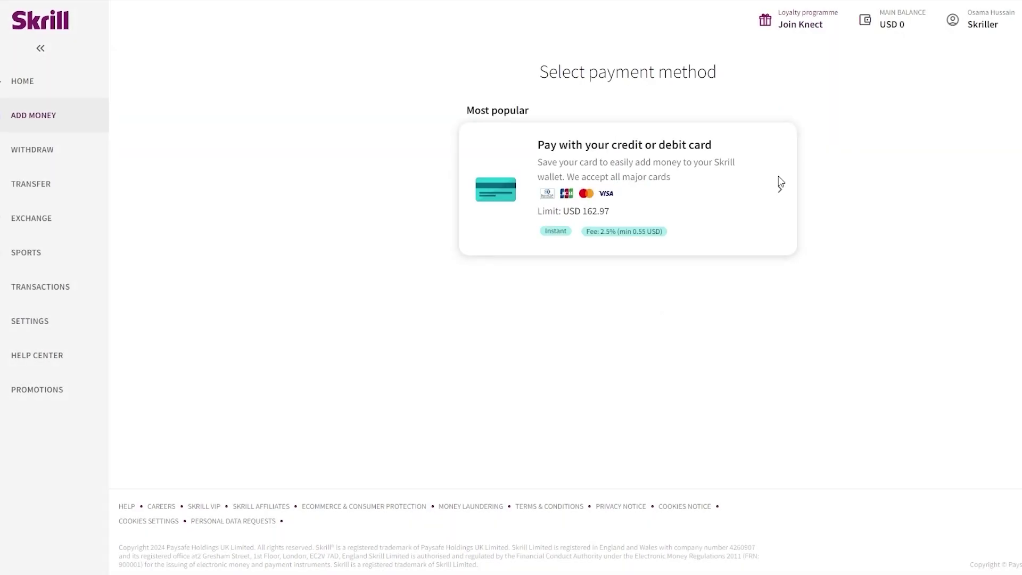
pyautogui.click(718, 204)
pyautogui.click(530, 138)
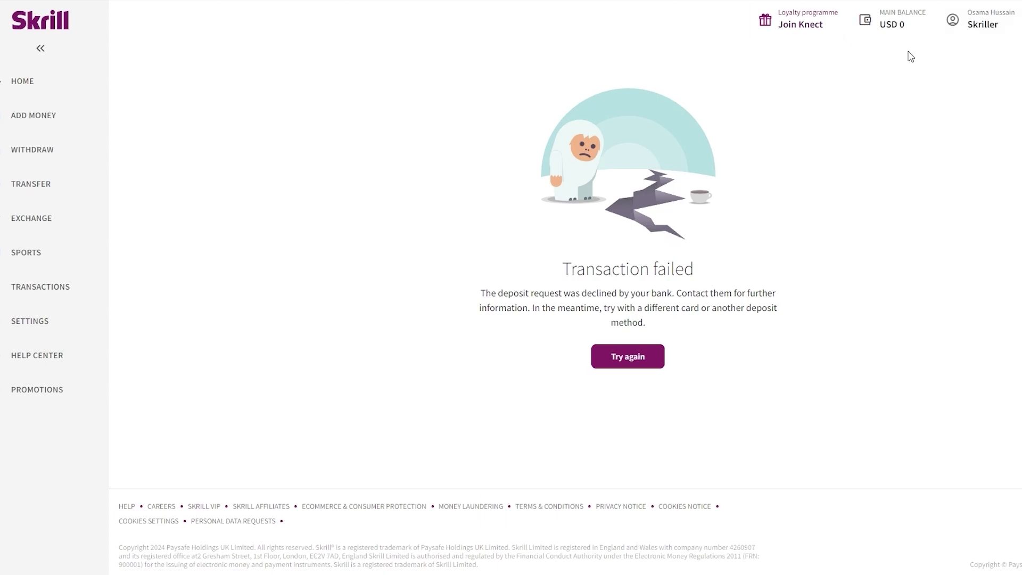
# - Return to the home page and check the account limit and recent activity
pyautogui.click(16, 84)
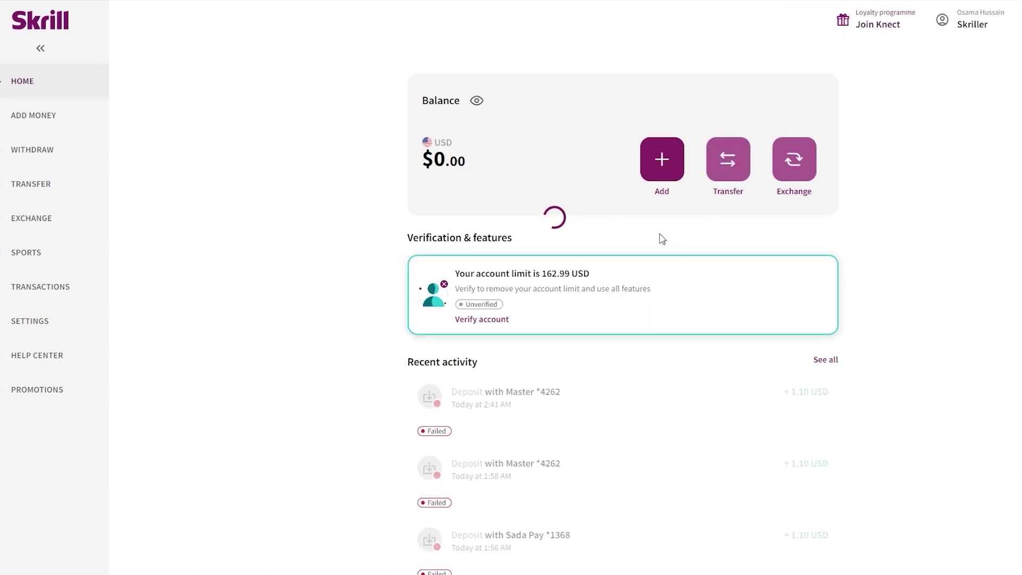
pyautogui.scroll(-2, 364, 282)
pyautogui.scroll(2, 356, 281)
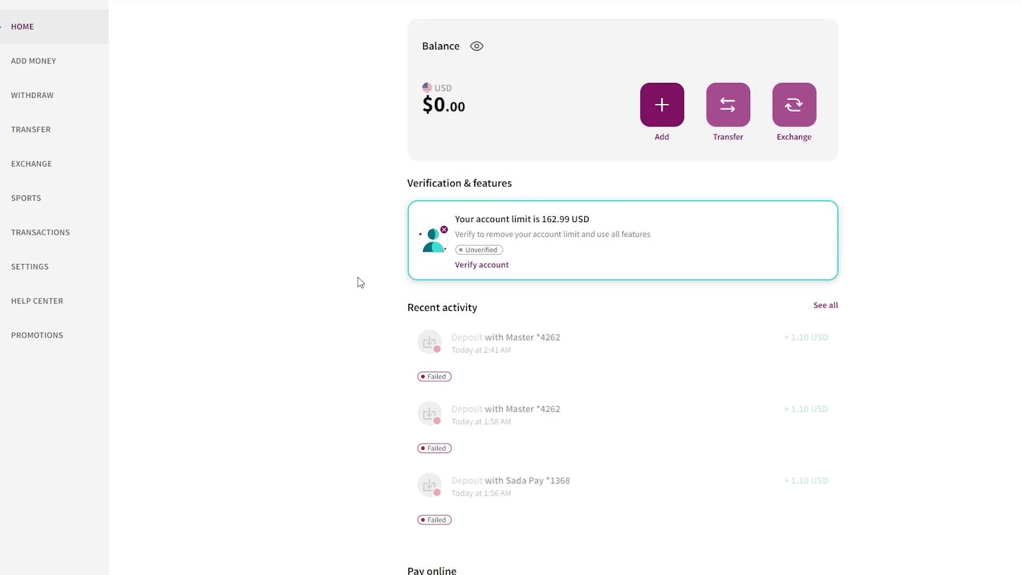
# - Look through the Add money, Withdraw, Transfer, Exchange and Transactions pages
pyautogui.click(79, 120)
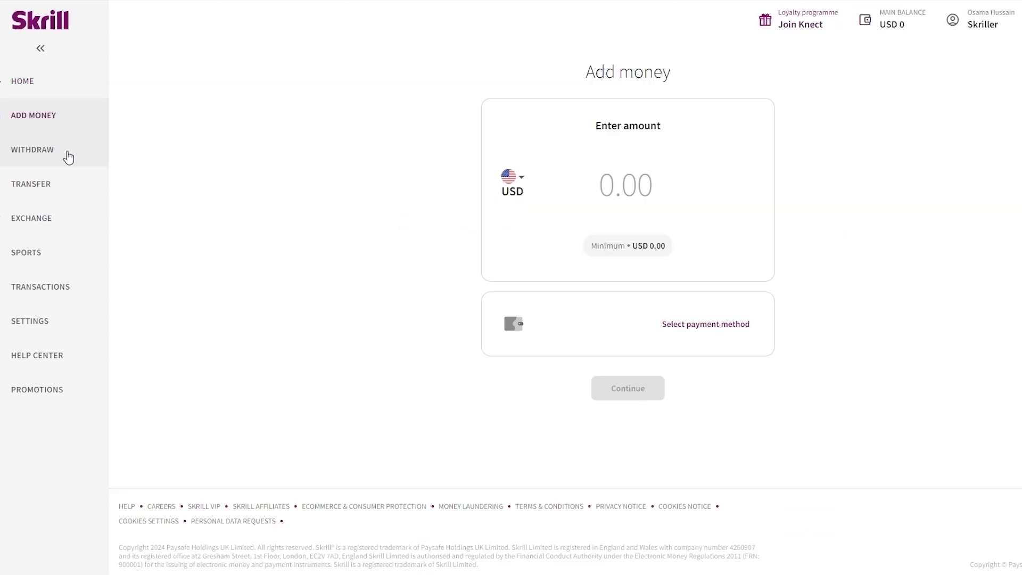
pyautogui.click(68, 157)
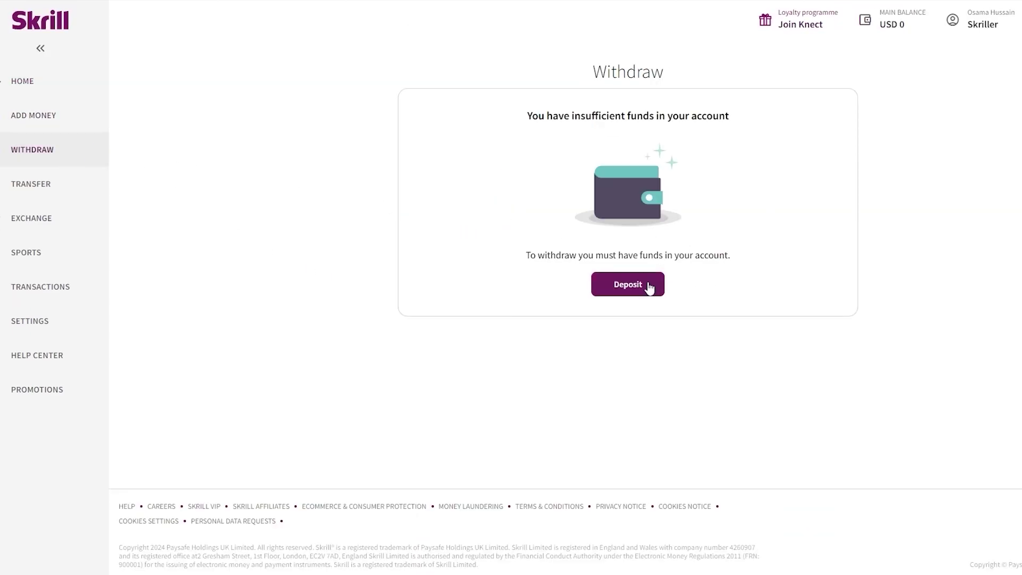
pyautogui.click(64, 183)
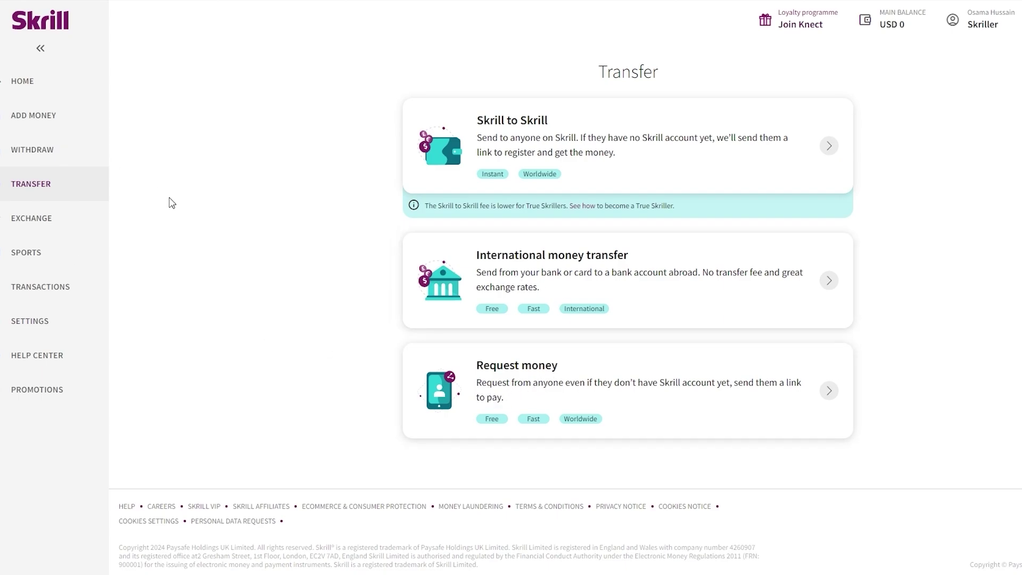
pyautogui.click(65, 215)
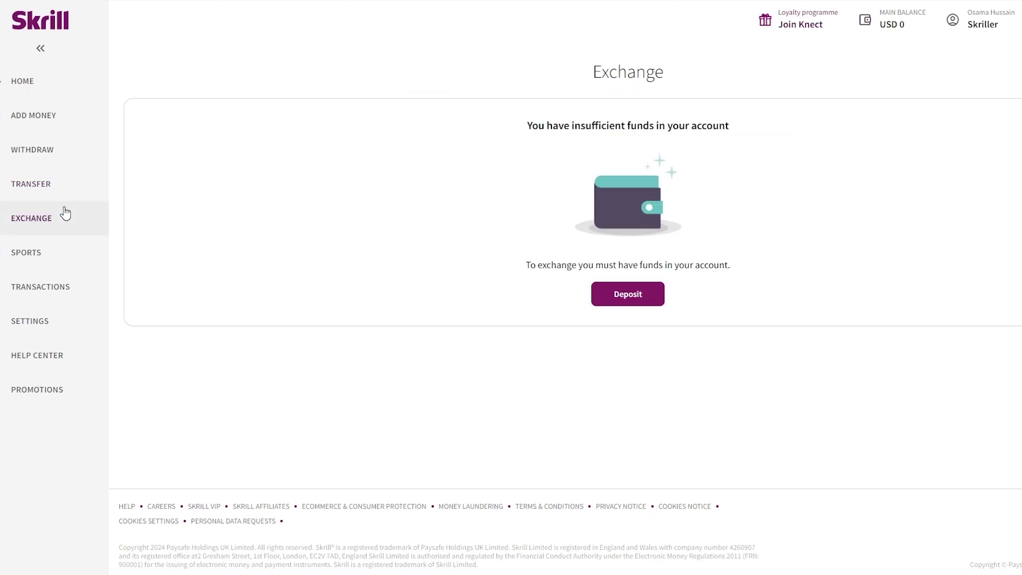
pyautogui.click(71, 286)
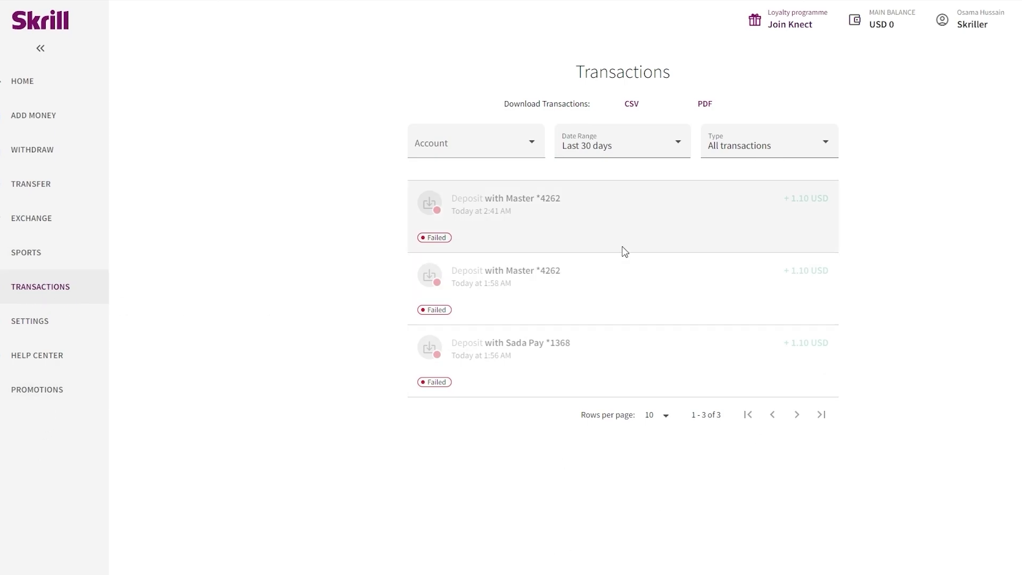
# - Review the Verification & features section in Settings and open the account verification option
pyautogui.click(30, 320)
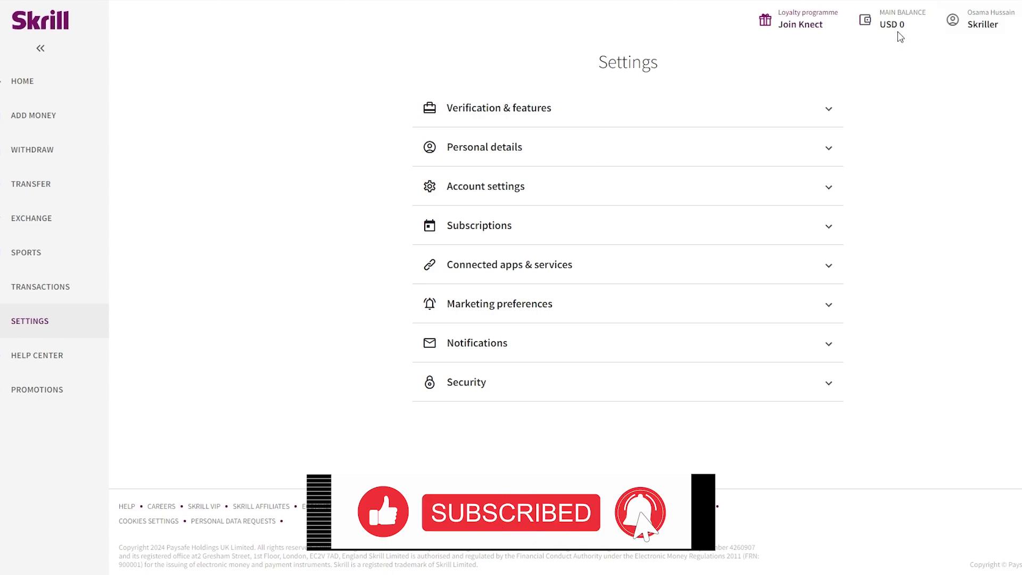
pyautogui.click(566, 109)
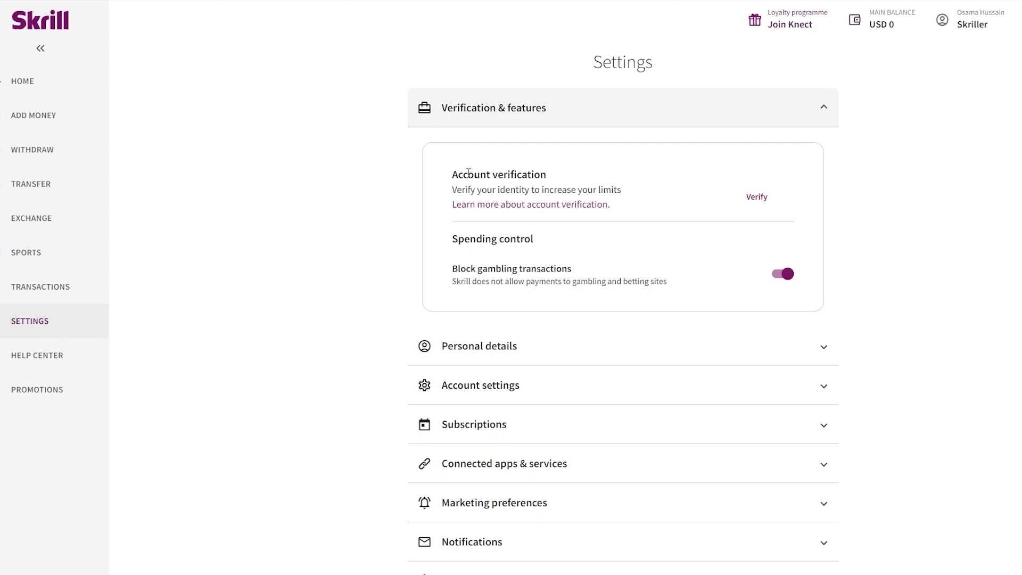
pyautogui.click(770, 209)
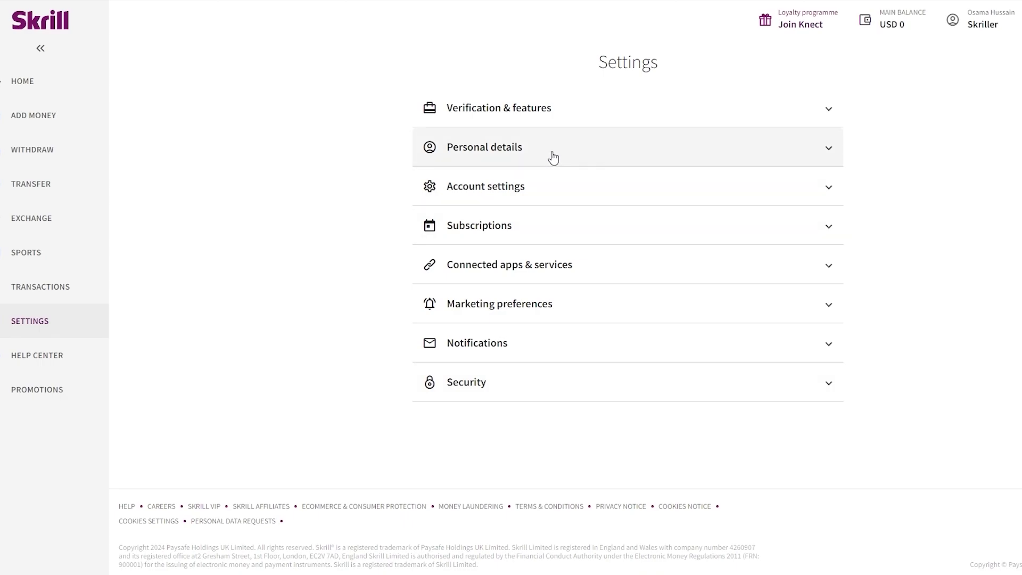
# - Open the loyalty program from Account settings, read the Knect benefits and join the programme
pyautogui.click(527, 185)
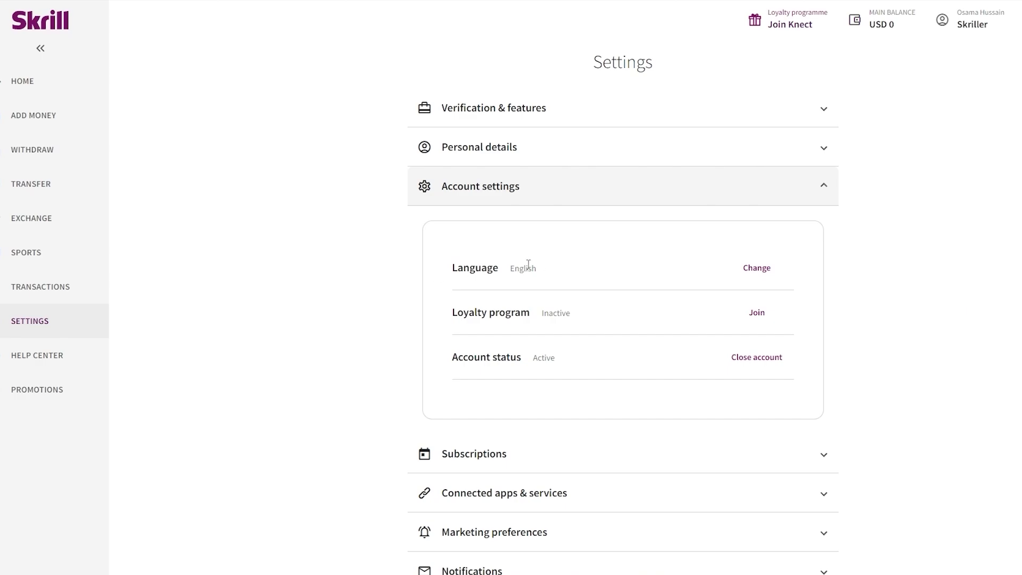
pyautogui.moveTo(465, 313); pyautogui.dragTo(548, 314)
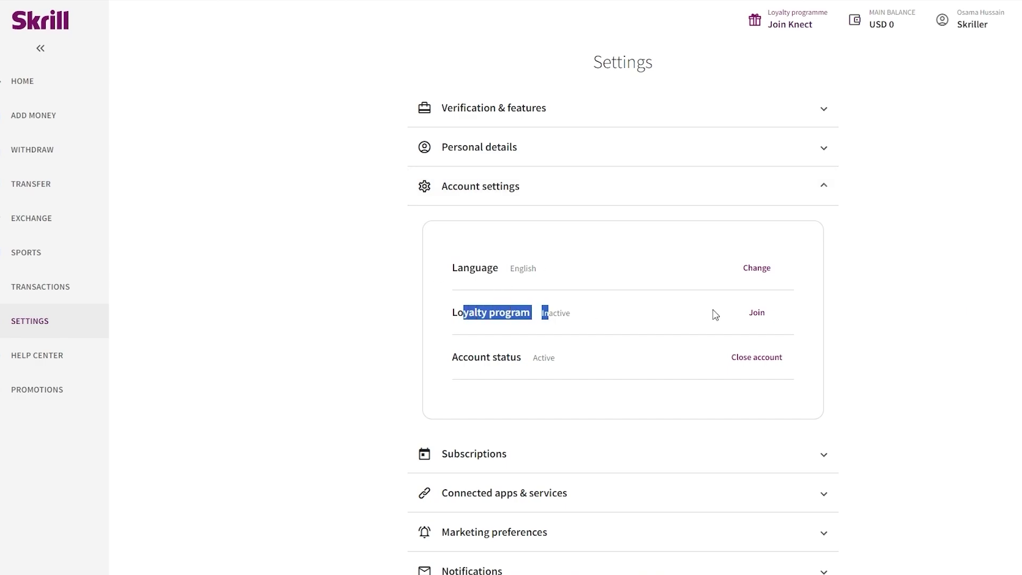
pyautogui.click(756, 313)
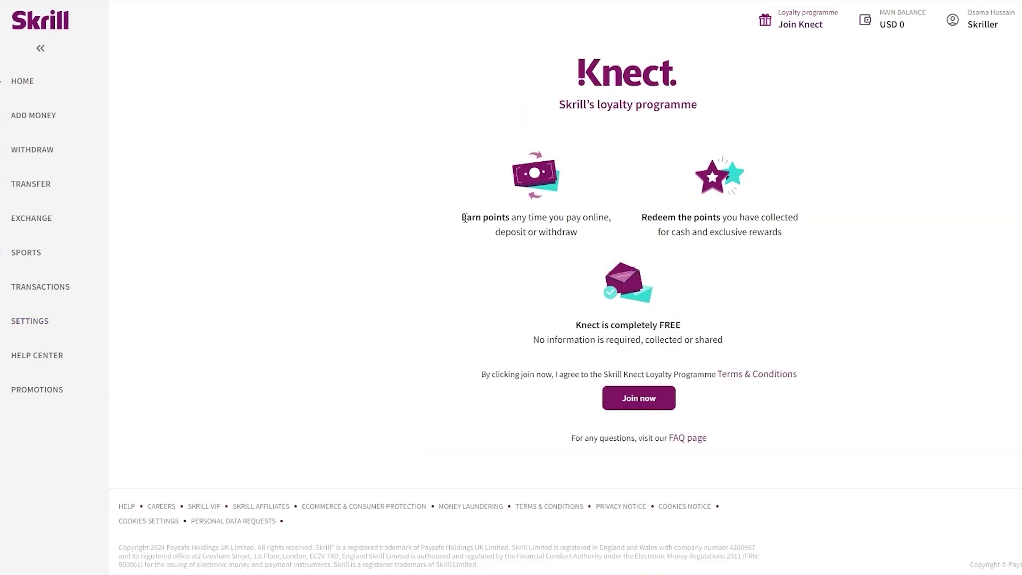
pyautogui.moveTo(464, 219); pyautogui.dragTo(826, 238)
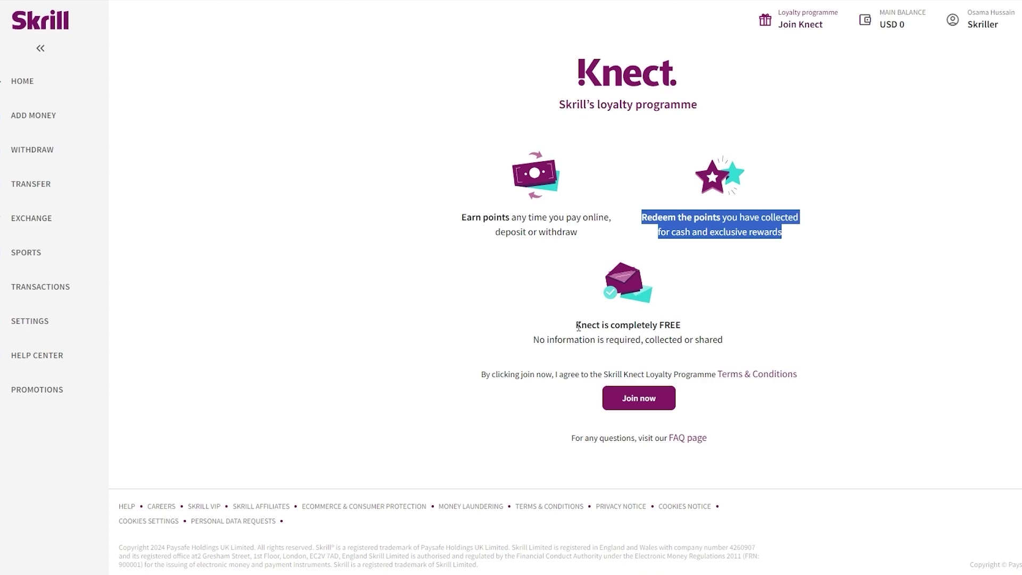
pyautogui.moveTo(589, 339); pyautogui.dragTo(724, 340)
pyautogui.click(742, 351)
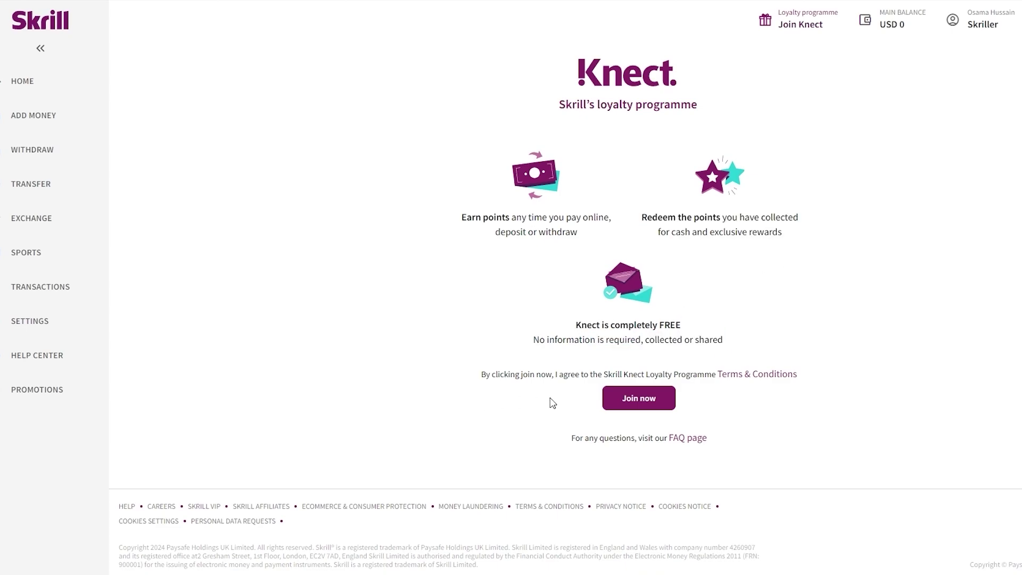
pyautogui.click(627, 407)
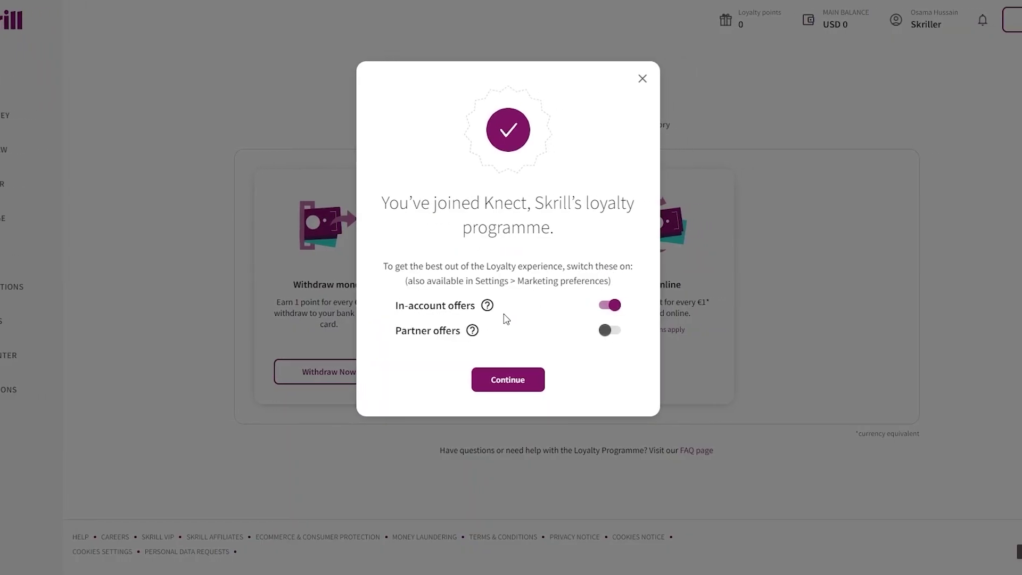
# - Switch on Partner offers for the Knect loyalty programme and continue to its points page
pyautogui.moveTo(424, 306); pyautogui.dragTo(461, 307)
pyautogui.moveTo(412, 331); pyautogui.dragTo(439, 331)
pyautogui.click(606, 330)
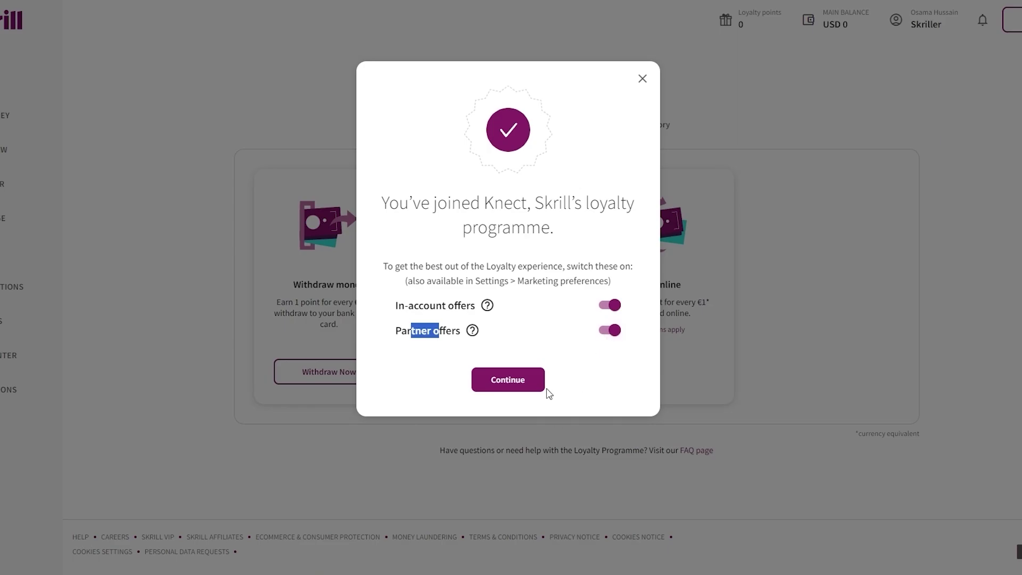
pyautogui.click(508, 380)
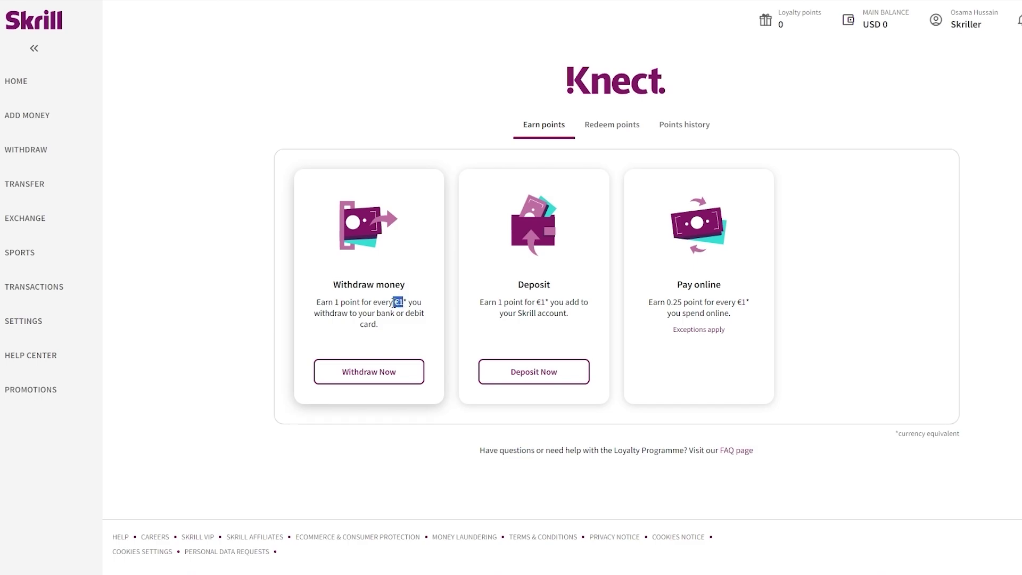
# - Read how Knect points are earned through withdrawals, deposits and online payments, and view the options for redeeming points
pyautogui.moveTo(390, 306); pyautogui.dragTo(392, 326)
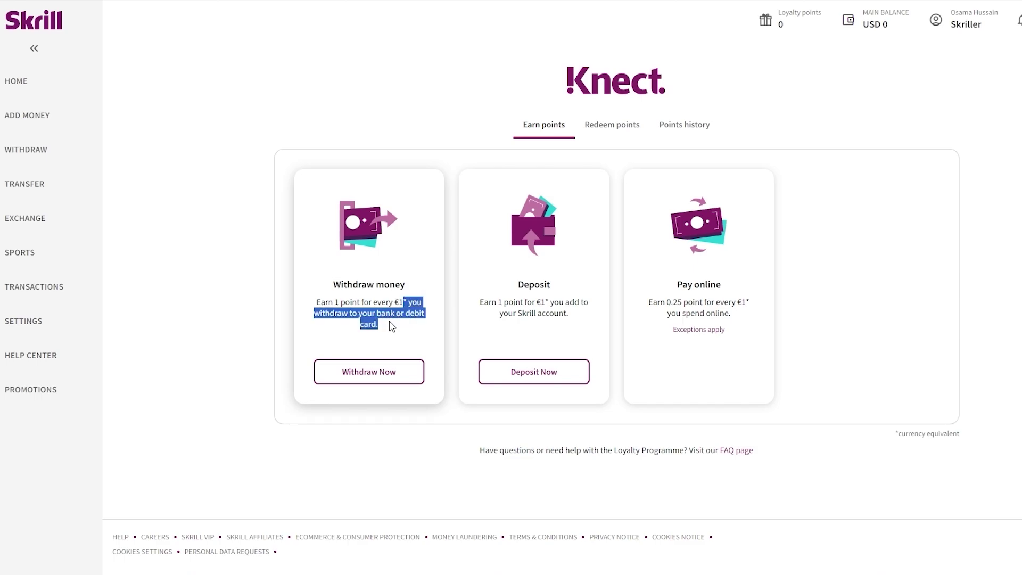
pyautogui.moveTo(535, 301); pyautogui.dragTo(542, 300)
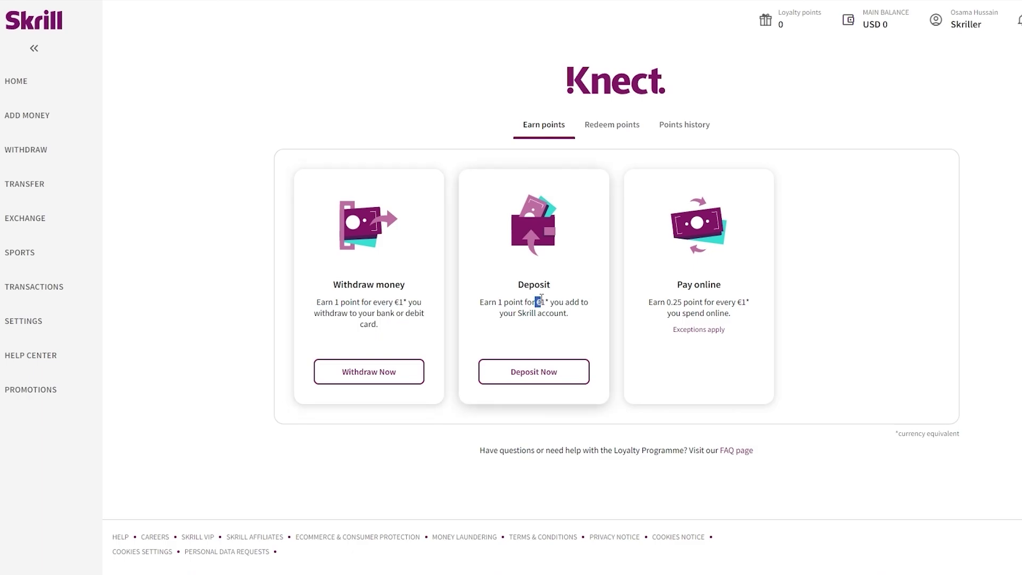
pyautogui.doubleClick(523, 285)
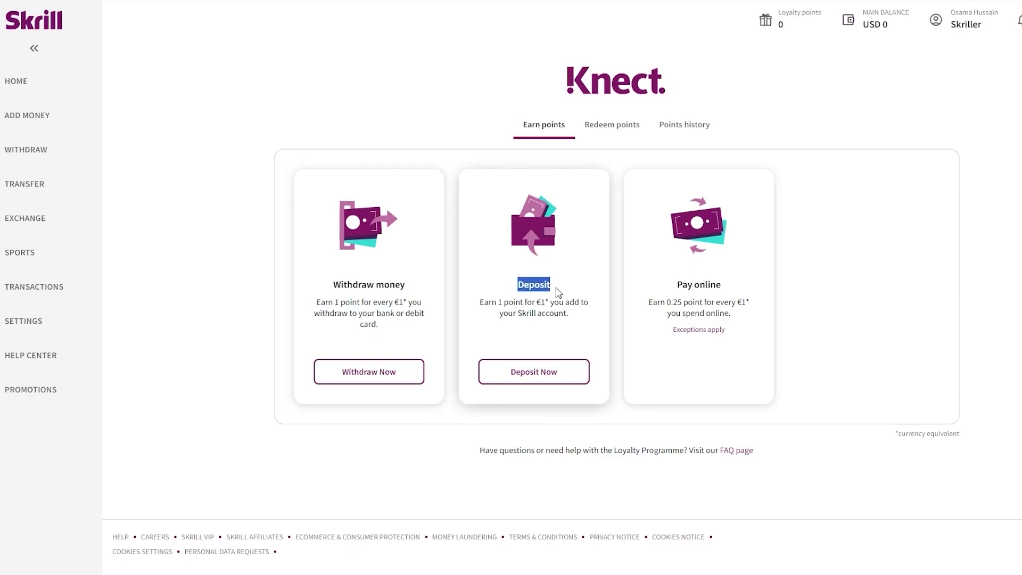
pyautogui.moveTo(484, 301); pyautogui.dragTo(593, 315)
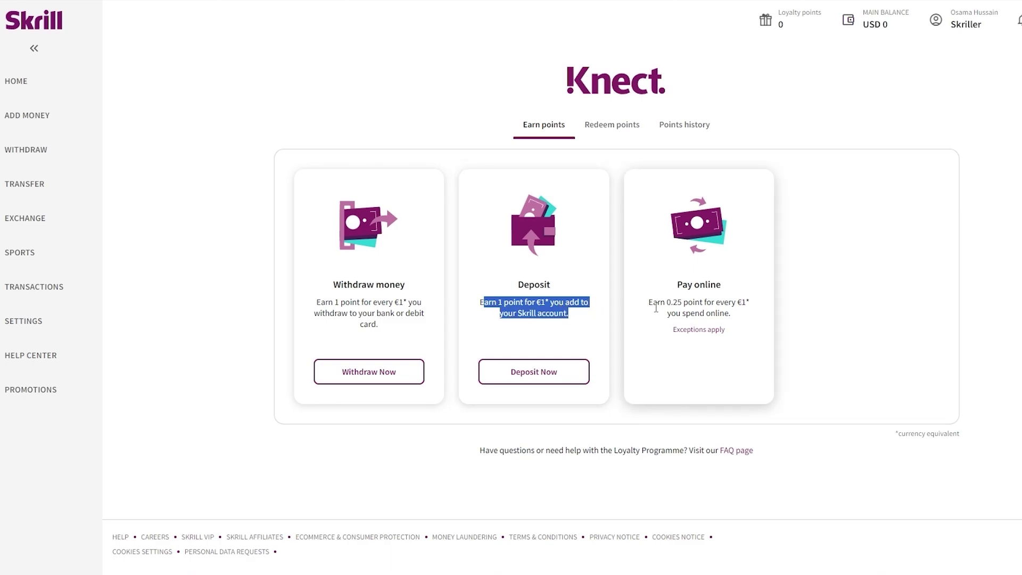
pyautogui.moveTo(649, 306); pyautogui.dragTo(744, 321)
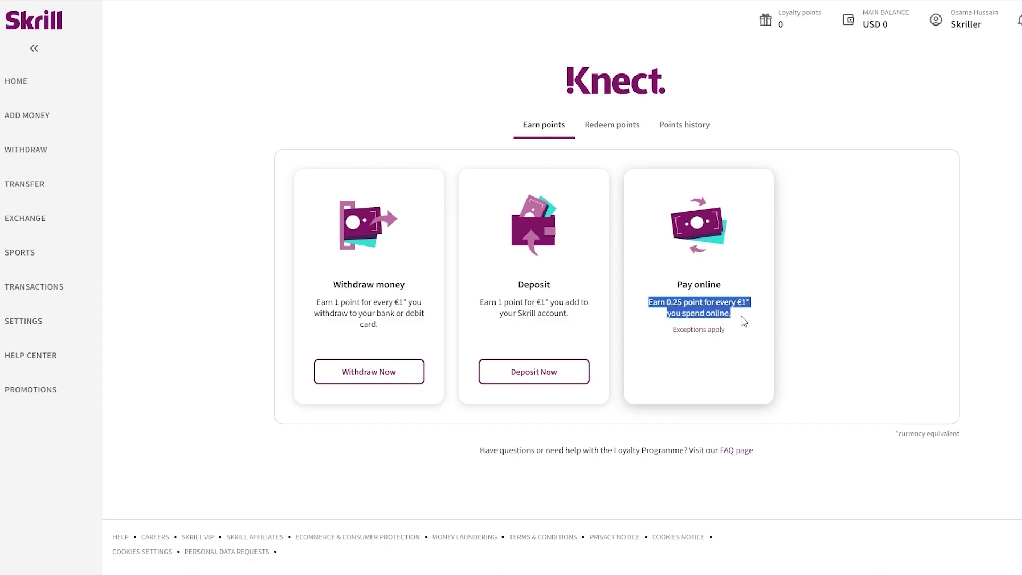
pyautogui.click(609, 137)
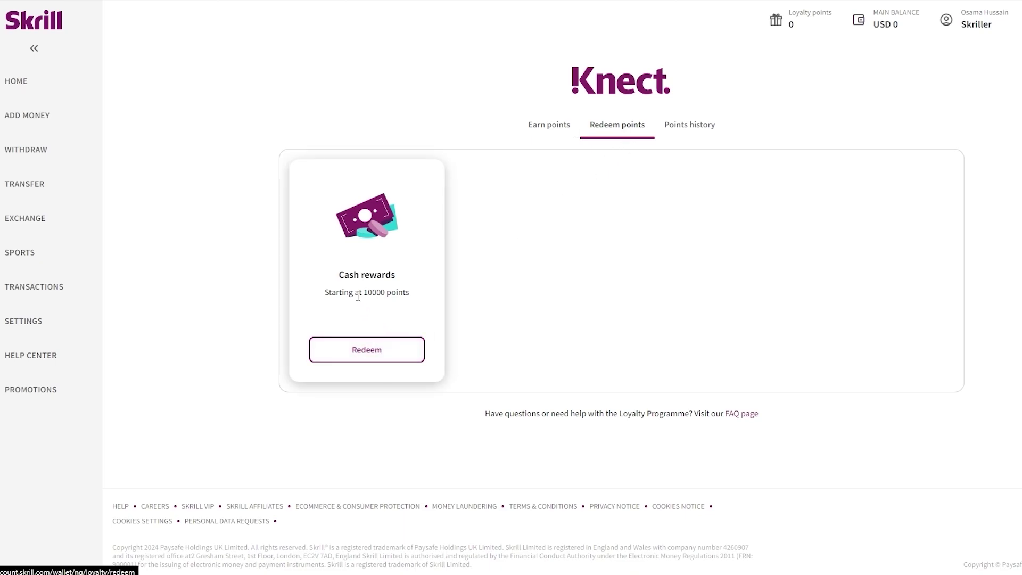
# - Check the points needed for Knect cash rewards and view the points history
pyautogui.moveTo(355, 293); pyautogui.dragTo(387, 308)
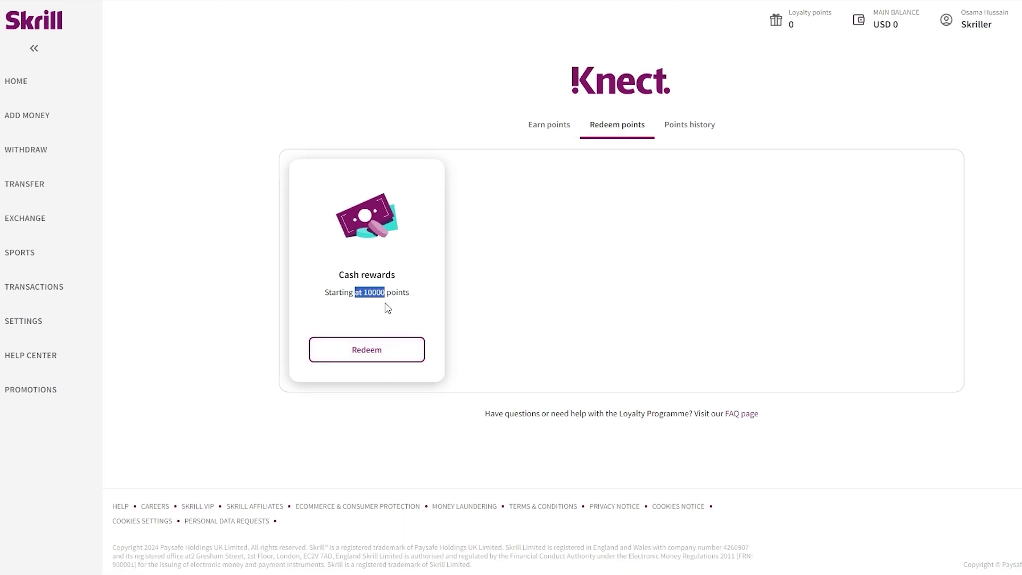
pyautogui.click(387, 308)
pyautogui.moveTo(360, 293); pyautogui.dragTo(388, 293)
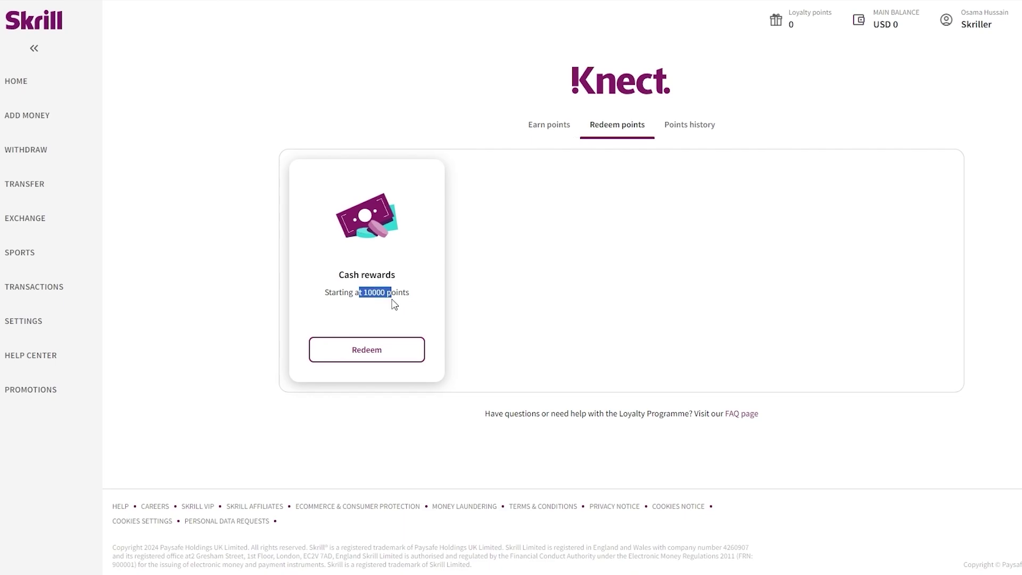
pyautogui.click(696, 127)
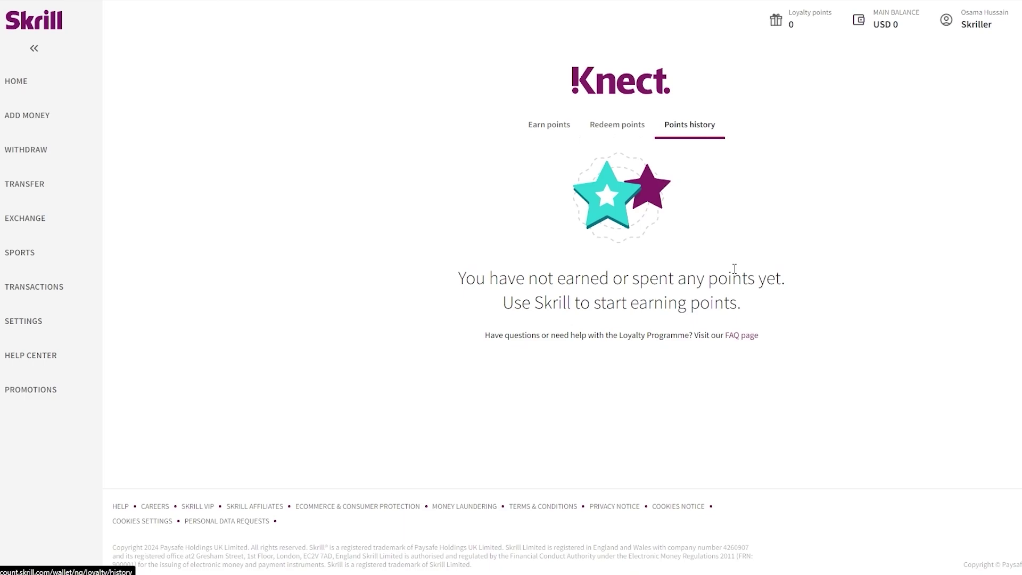
# - Review the Subscriptions and Connected apps & services sections in Settings
pyautogui.click(43, 328)
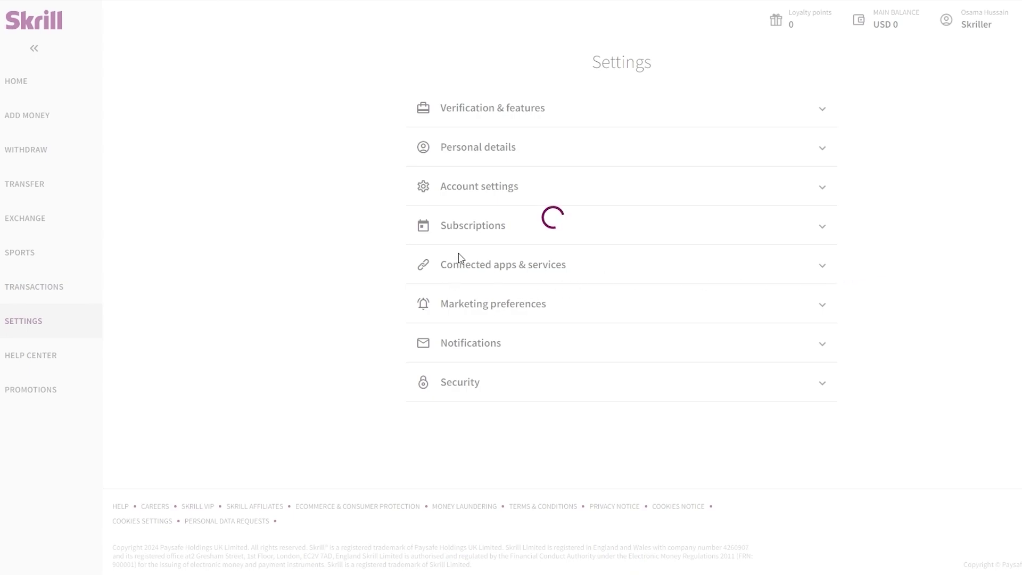
pyautogui.click(526, 226)
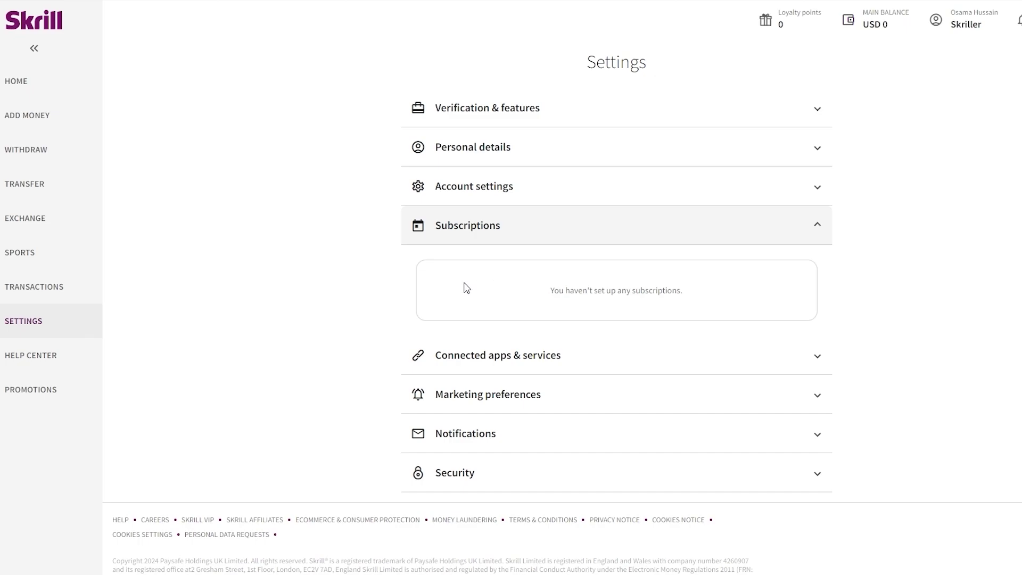
pyautogui.click(755, 231)
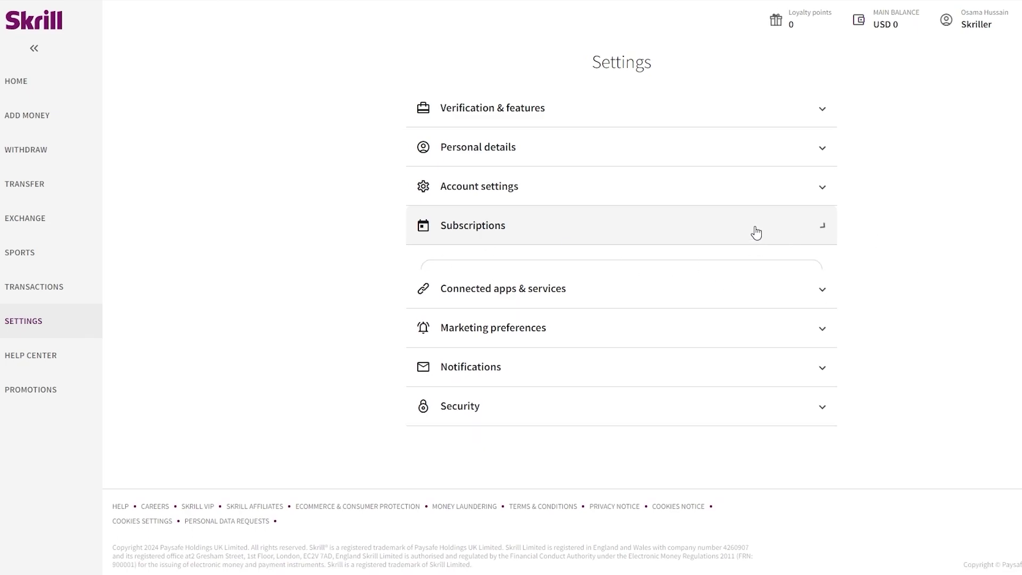
pyautogui.click(569, 281)
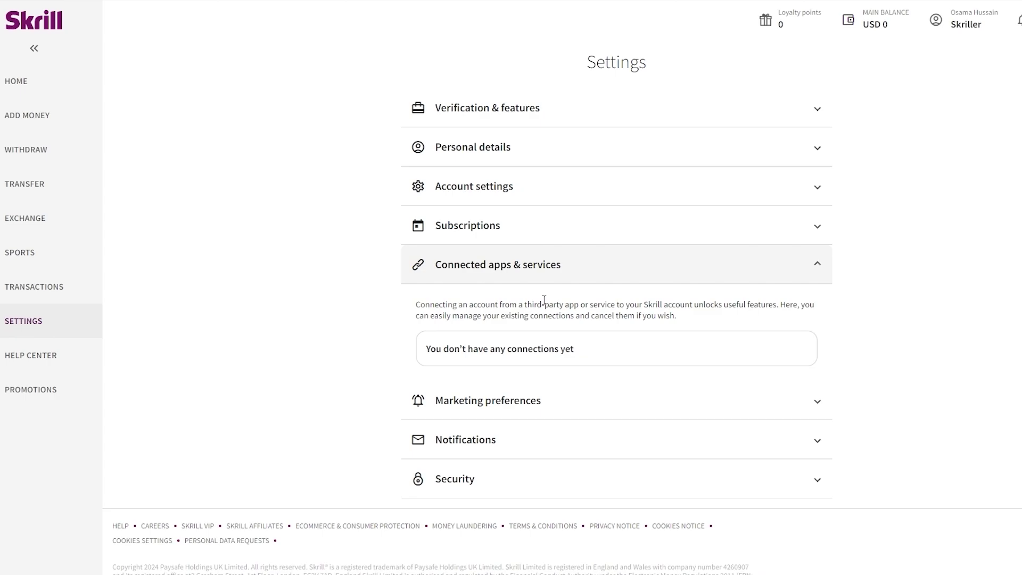
pyautogui.moveTo(543, 301); pyautogui.dragTo(797, 309)
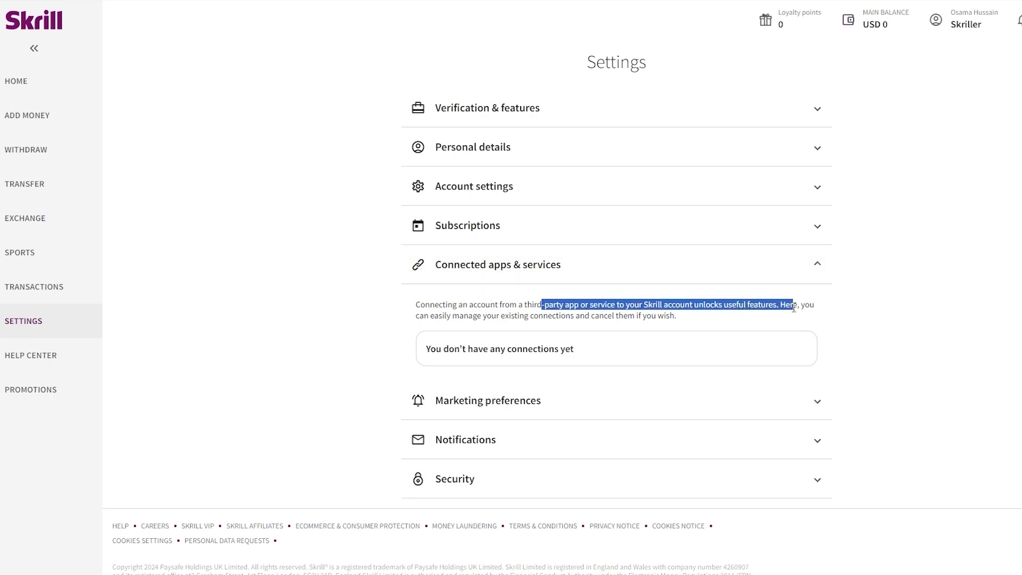
pyautogui.click(714, 280)
# - Switch off all marketing preferences: email, push notification, SMS, in-account, digital media and partner offers
pyautogui.click(570, 320)
pyautogui.scroll(-5, 570, 319)
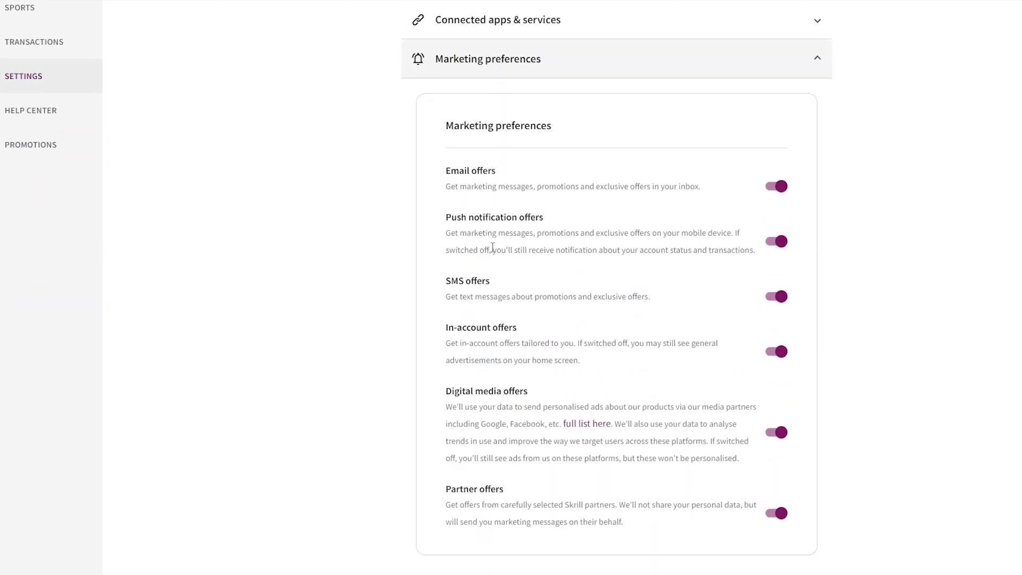
pyautogui.scroll(-3, 573, 491)
pyautogui.scroll(2, 719, 404)
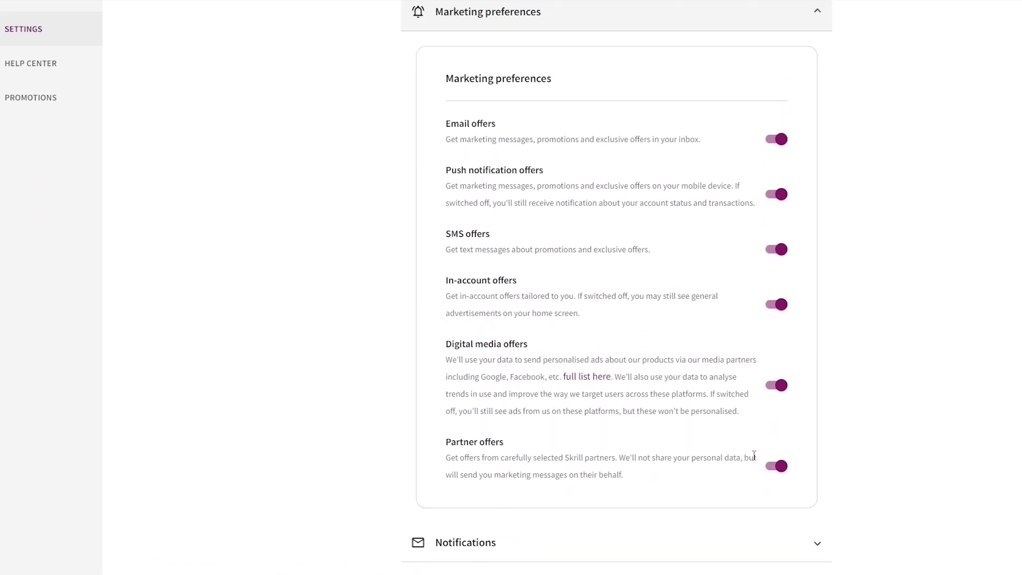
pyautogui.click(779, 453)
pyautogui.click(782, 384)
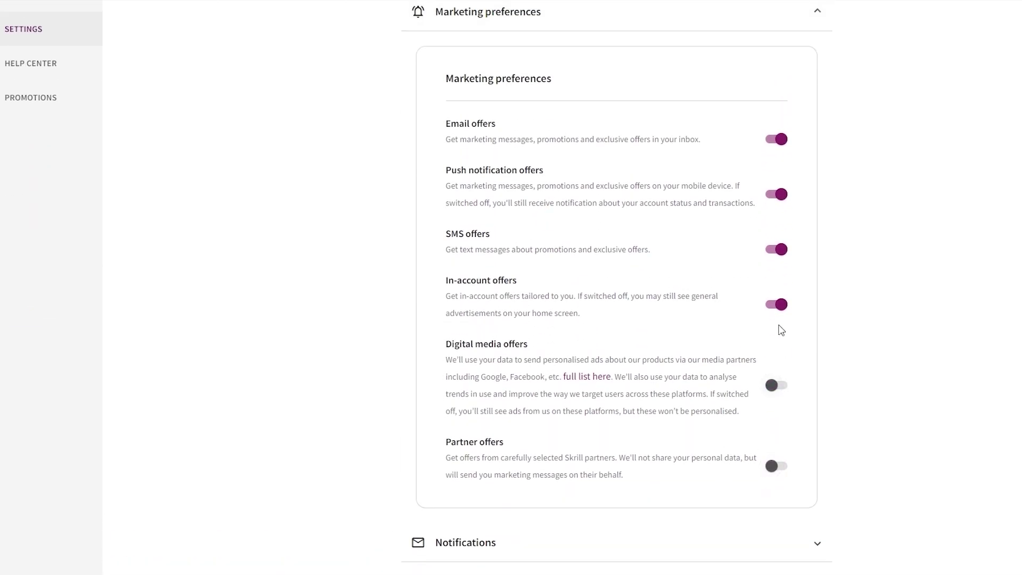
pyautogui.click(781, 299)
pyautogui.click(773, 248)
pyautogui.click(778, 193)
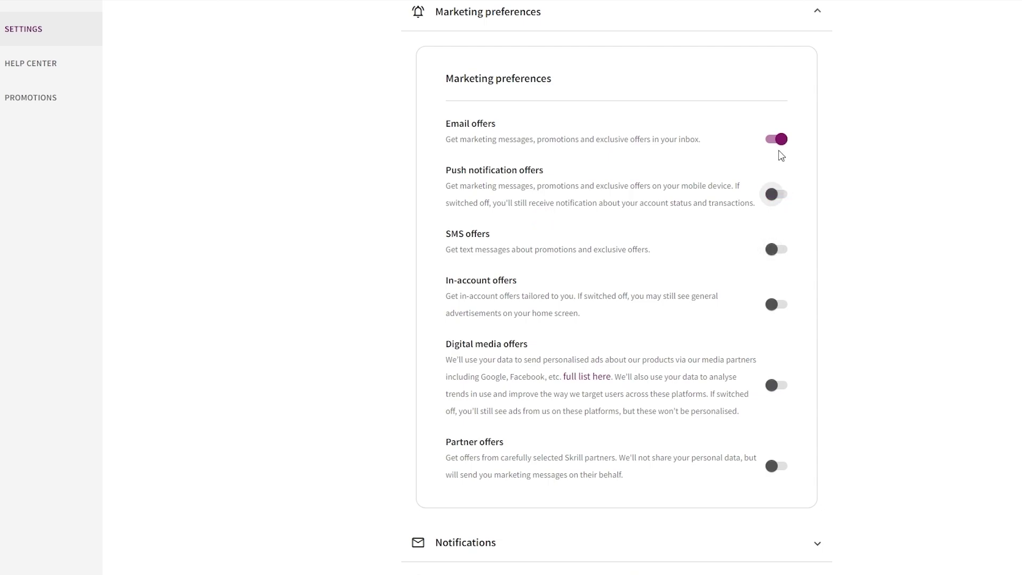
pyautogui.click(778, 140)
pyautogui.click(766, 12)
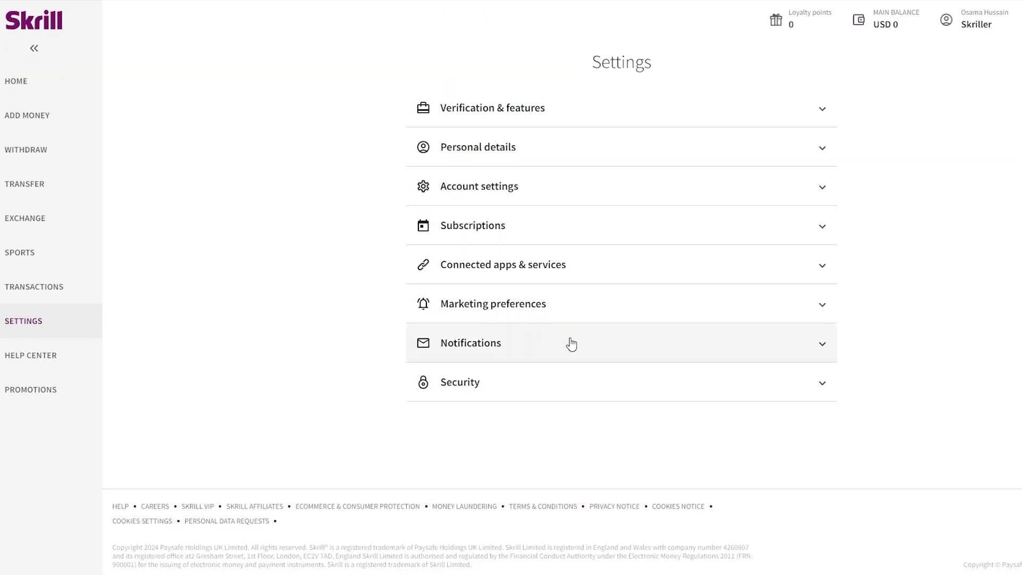
# - Review the Security section's options for password, PIN, authentication methods, trusted devices, and trusted recipients and merchants
pyautogui.click(553, 377)
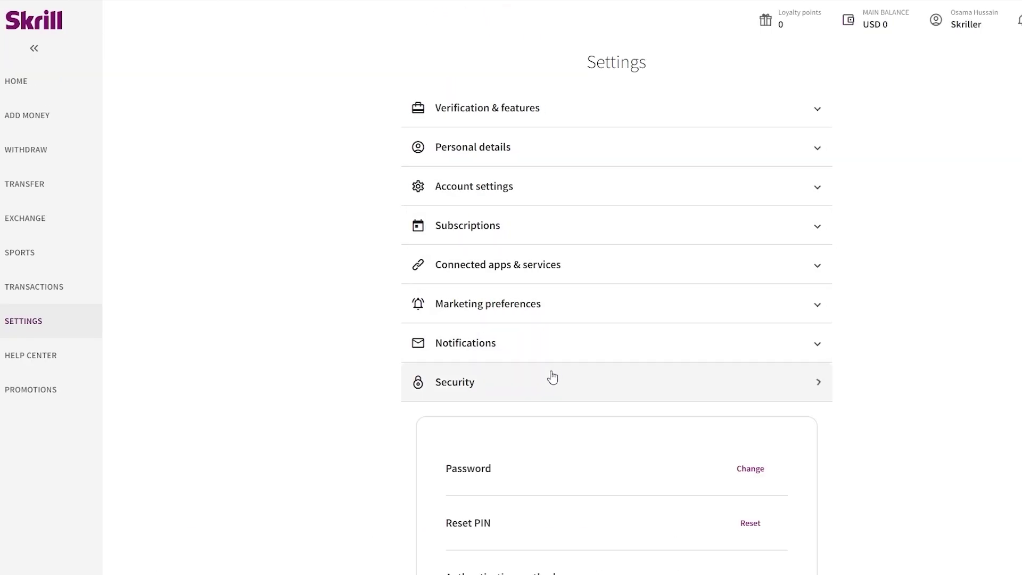
pyautogui.click(552, 378)
pyautogui.click(551, 377)
pyautogui.scroll(-3, 659, 445)
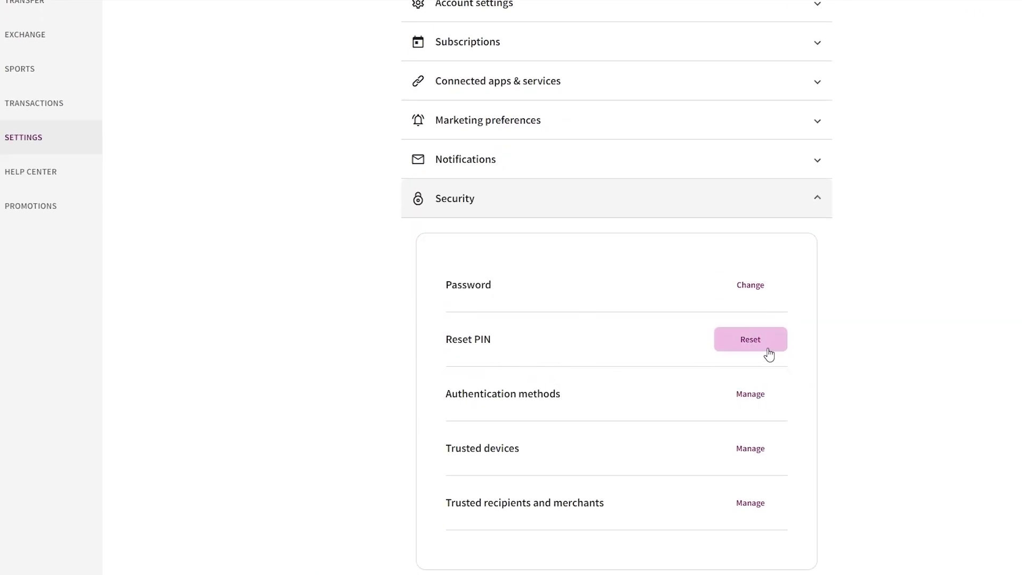
pyautogui.scroll(-1, 471, 371)
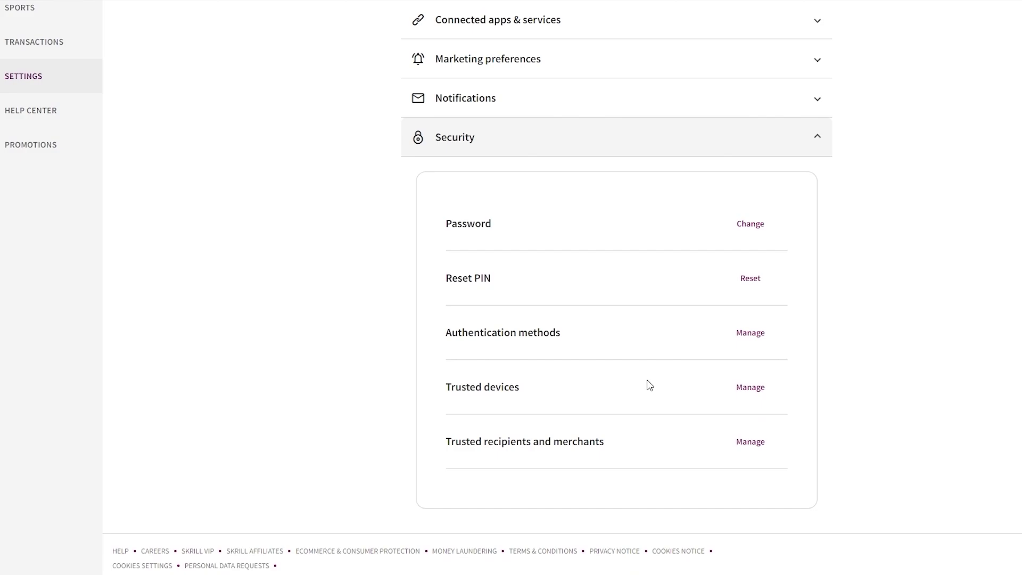
pyautogui.scroll(5, 615, 426)
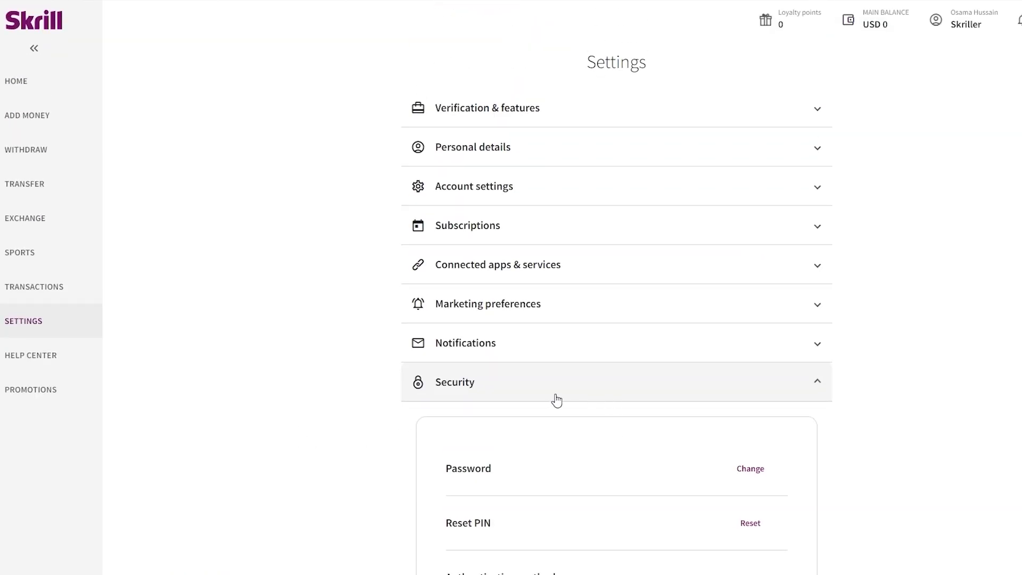
pyautogui.click(548, 394)
# - Go to the account home page and examine the recent activity, Pay online partners and Sports corner
pyautogui.click(89, 66)
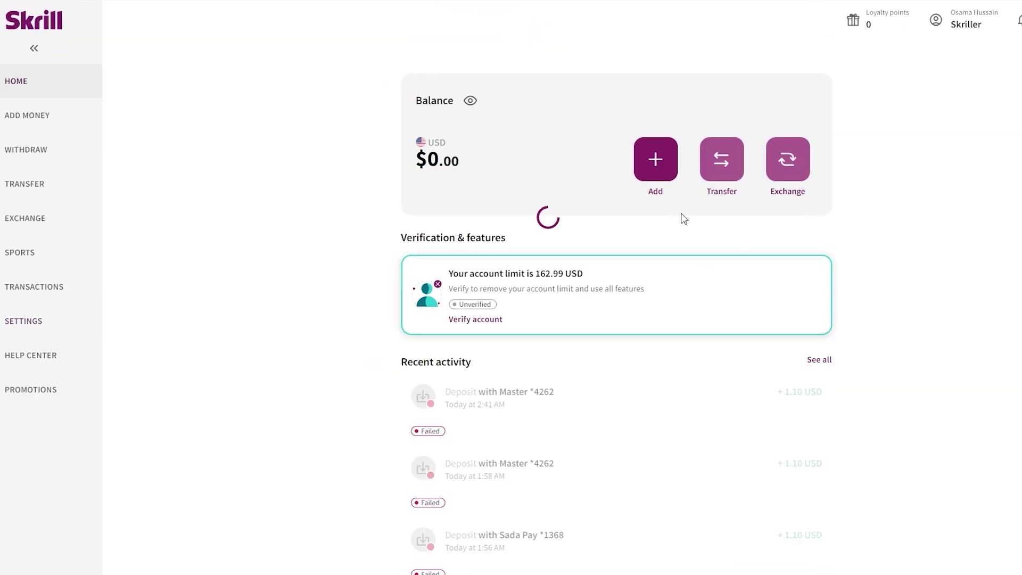
pyautogui.scroll(-4, 479, 426)
pyautogui.scroll(-2, 326, 424)
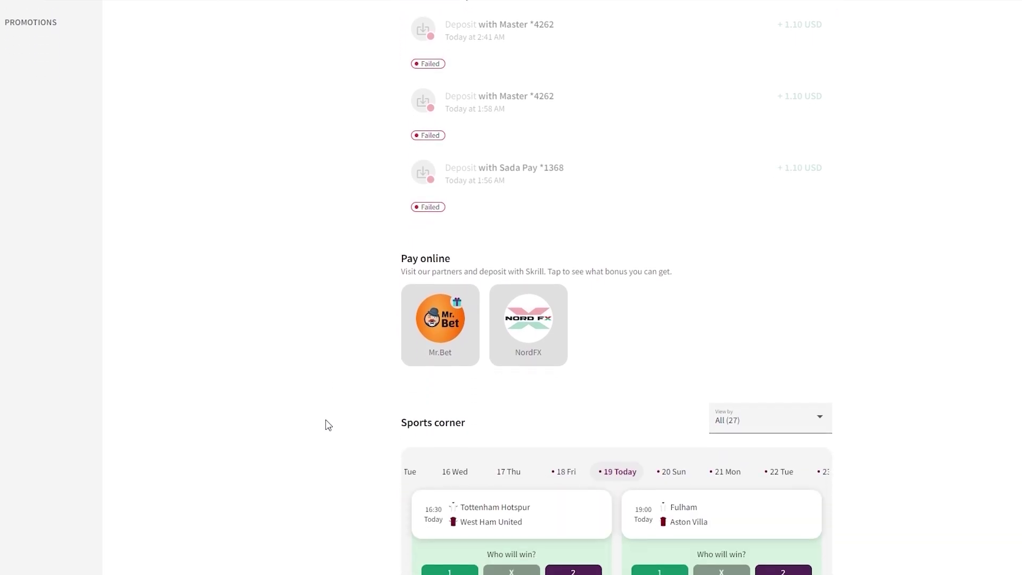
pyautogui.moveTo(401, 258); pyautogui.dragTo(680, 285)
pyautogui.click(675, 322)
pyautogui.scroll(-3, 531, 329)
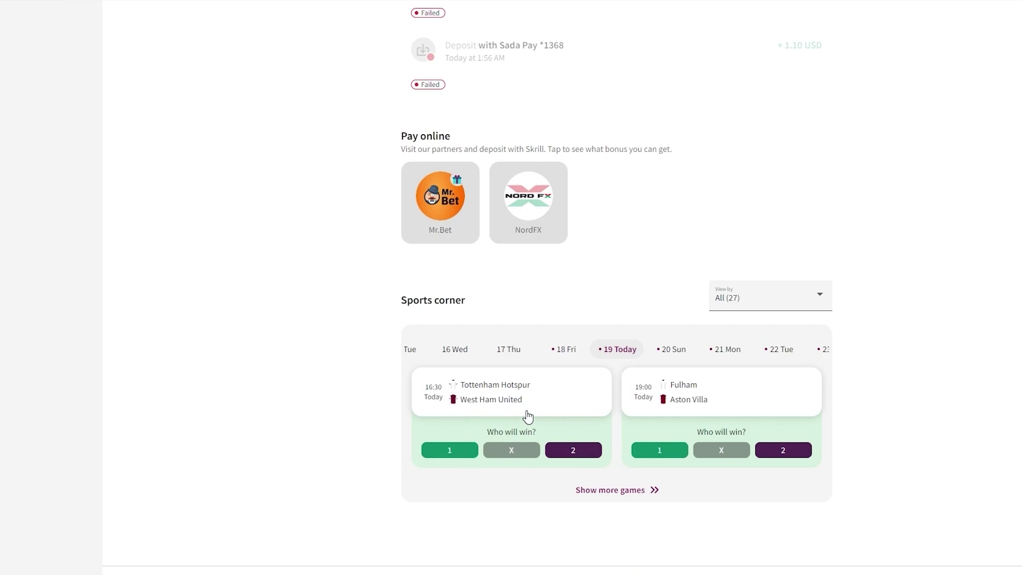
pyautogui.scroll(-2, 830, 384)
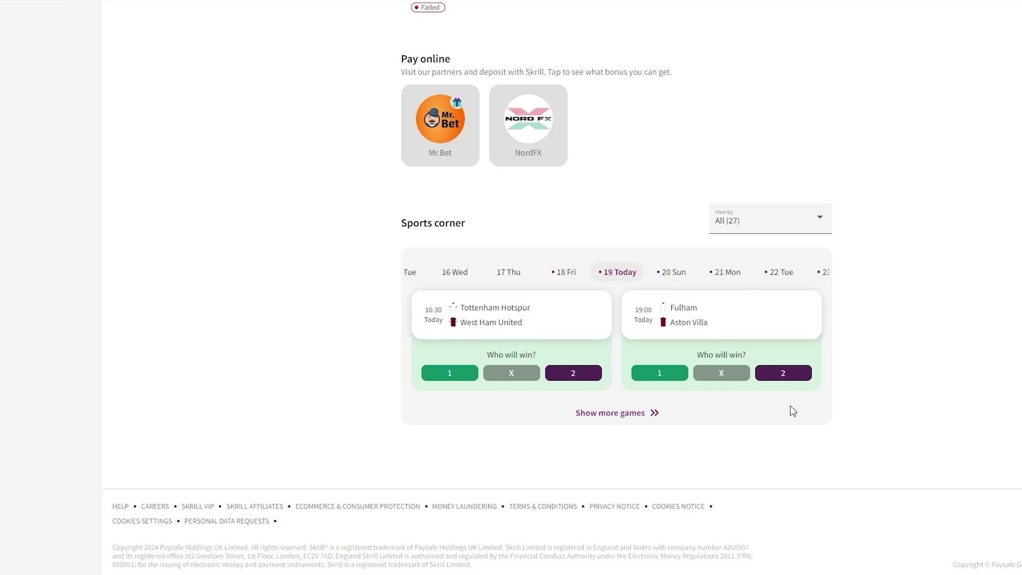
pyautogui.scroll(10, 692, 442)
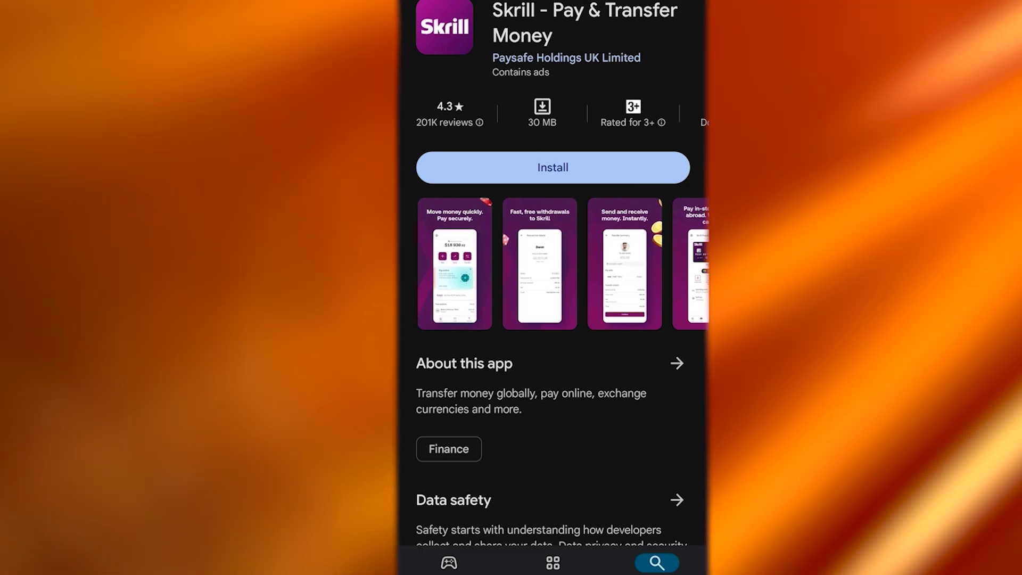
# - Install the Skrill - Pay & Transfer Money app from the mobile app store and open it
pyautogui.click(552, 167)
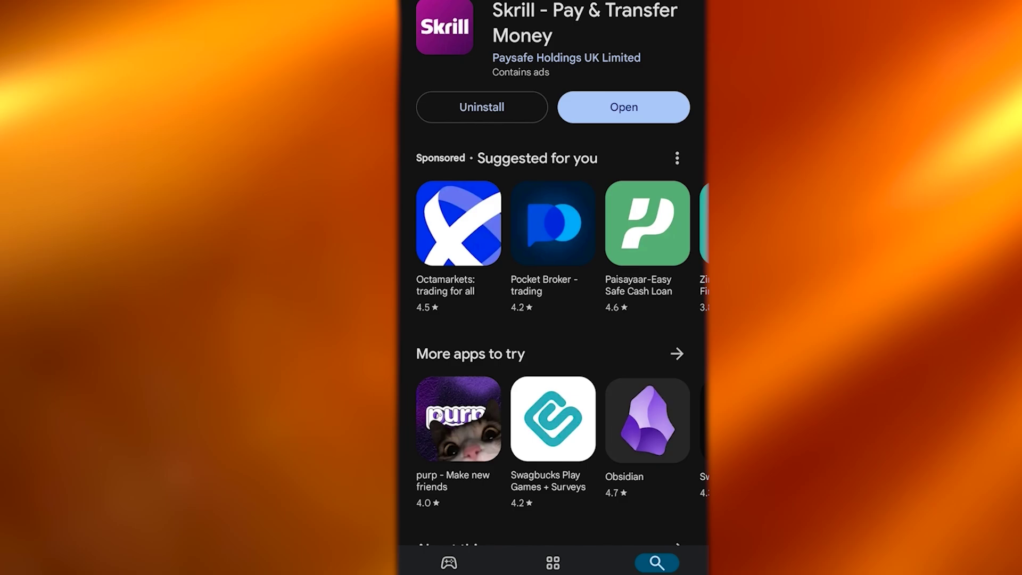
pyautogui.click(623, 107)
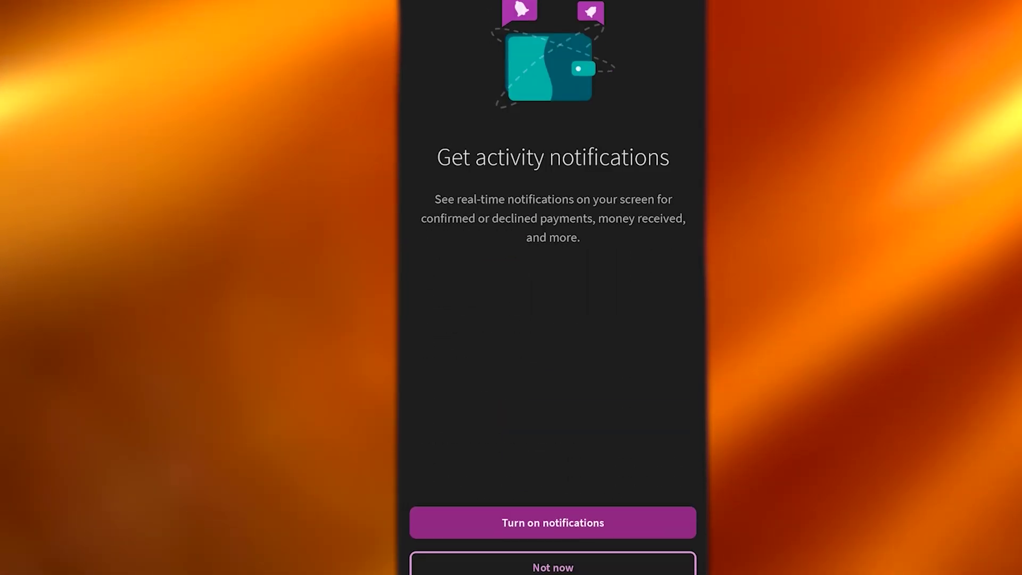
# - Turn on and allow activity notifications for the mobile app and accept all data preferences
pyautogui.click(586, 522)
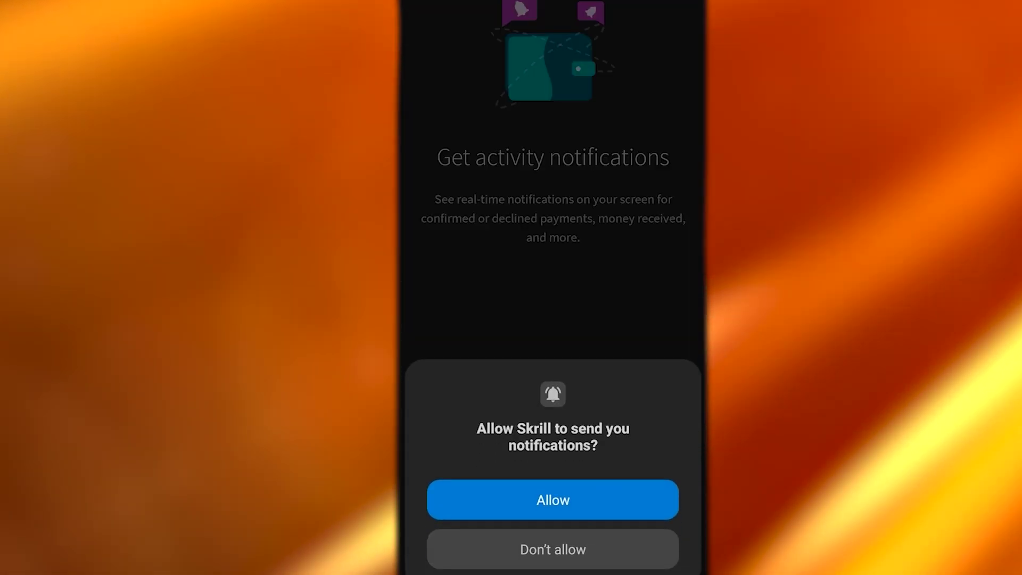
pyautogui.click(553, 500)
pyautogui.click(553, 522)
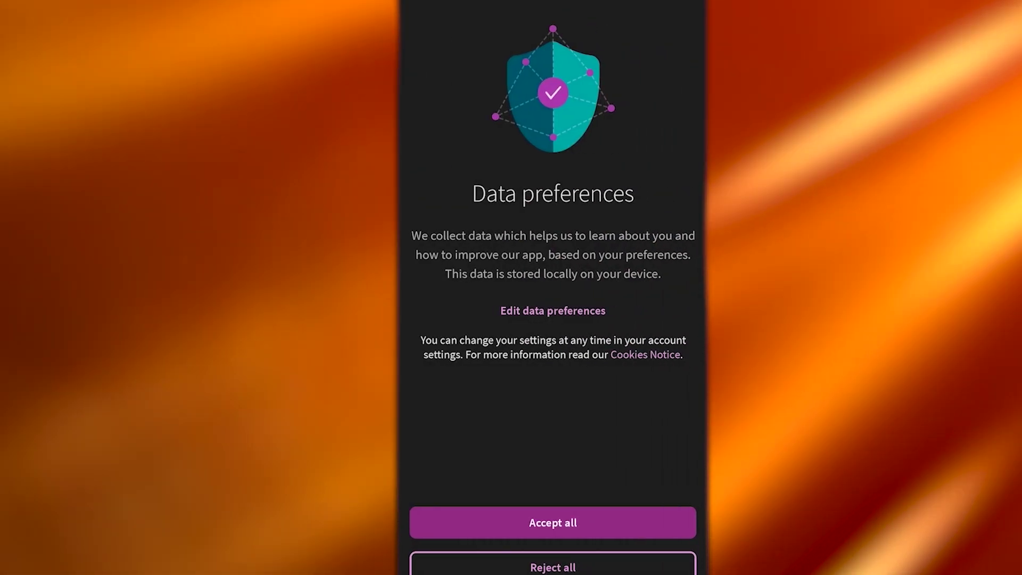
pyautogui.click(552, 522)
# - Continue into the account in the mobile app by entering the existing six-digit PIN
pyautogui.click(604, 564)
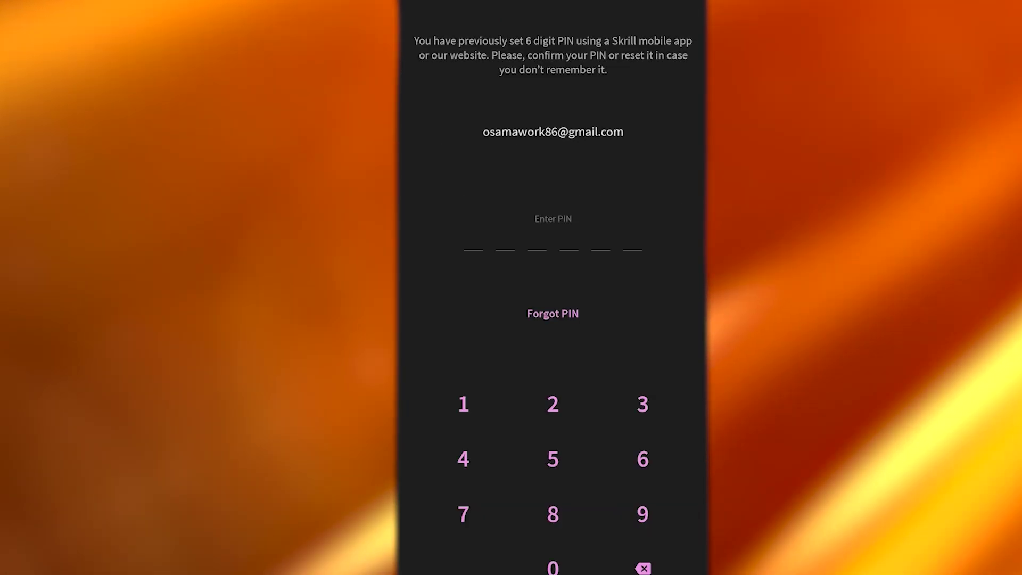
pyautogui.click(463, 404)
pyautogui.click(552, 404)
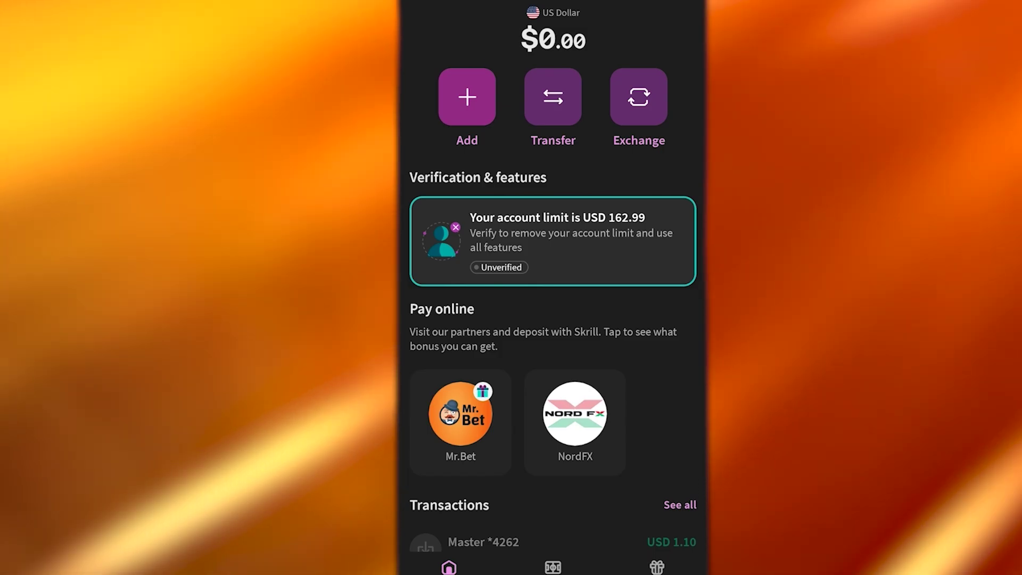
# - Examine the mobile home screen's balance actions, verification card, Pay online partners, transactions, Sports corner and Knect points
pyautogui.scroll(-2, 552, 288)
pyautogui.scroll(-10, 552, 287)
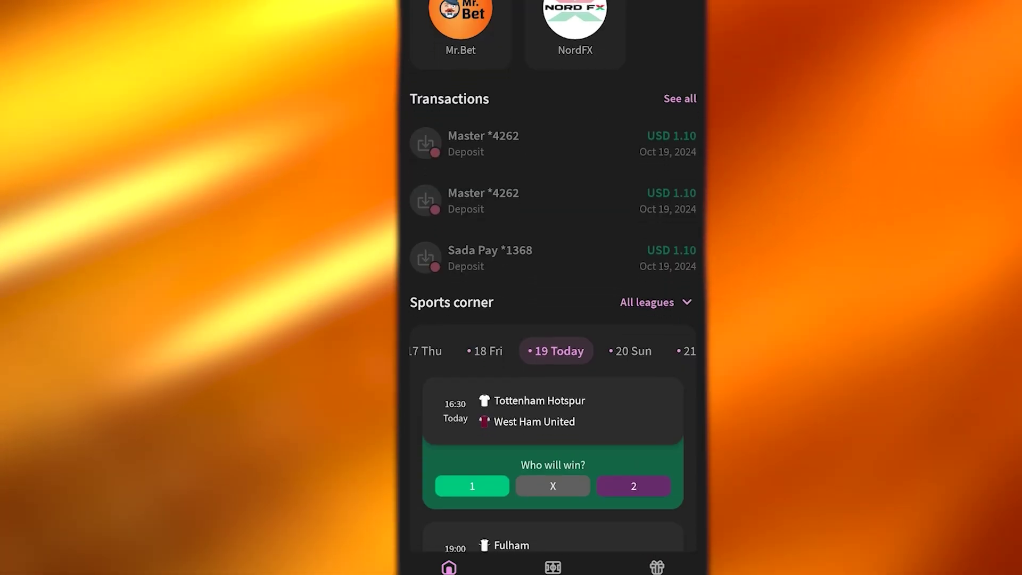
pyautogui.scroll(2, 552, 287)
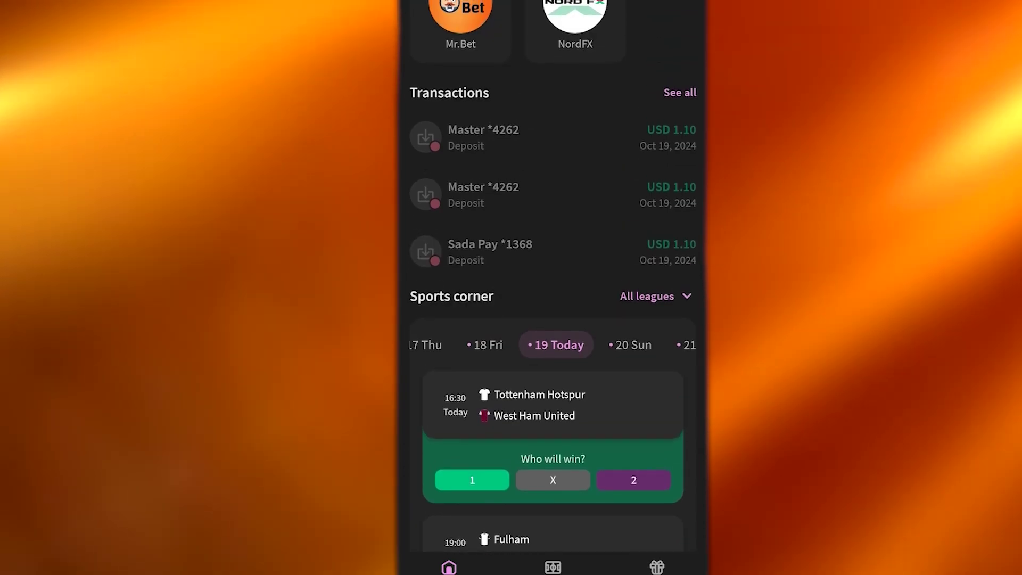
pyautogui.scroll(-4, 552, 288)
pyautogui.scroll(-1, 553, 288)
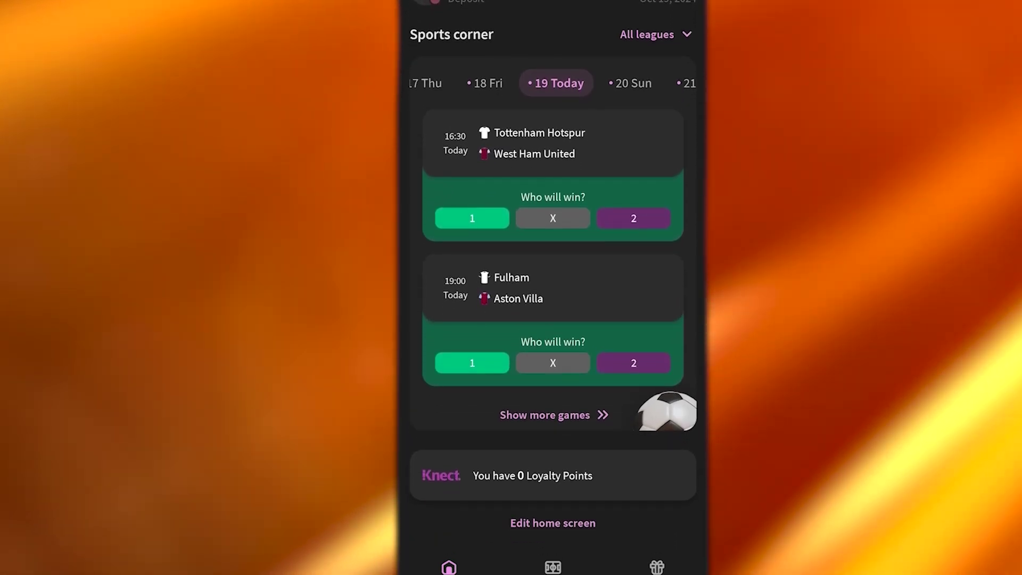
pyautogui.scroll(14, 553, 287)
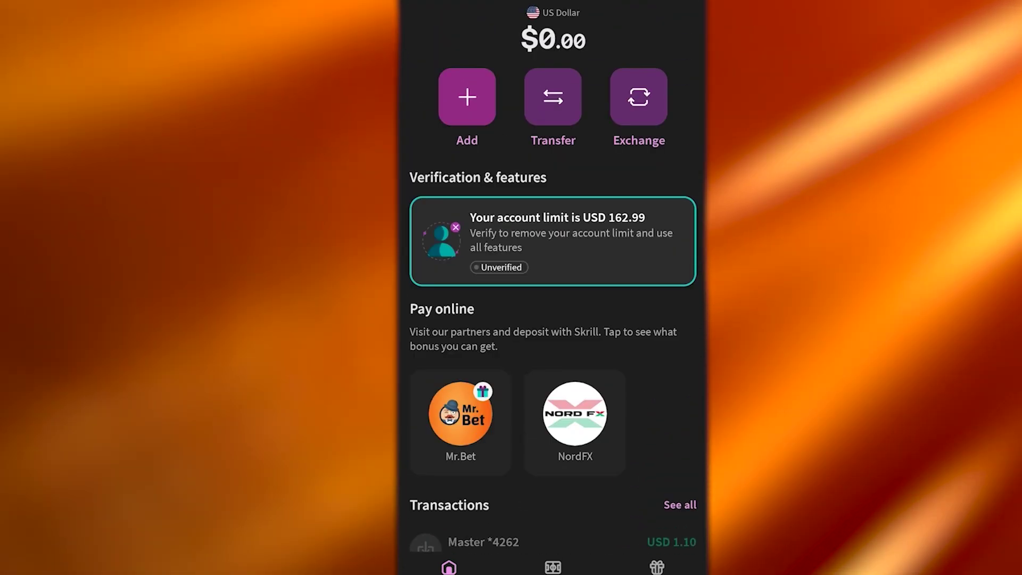
pyautogui.scroll(-2, 552, 287)
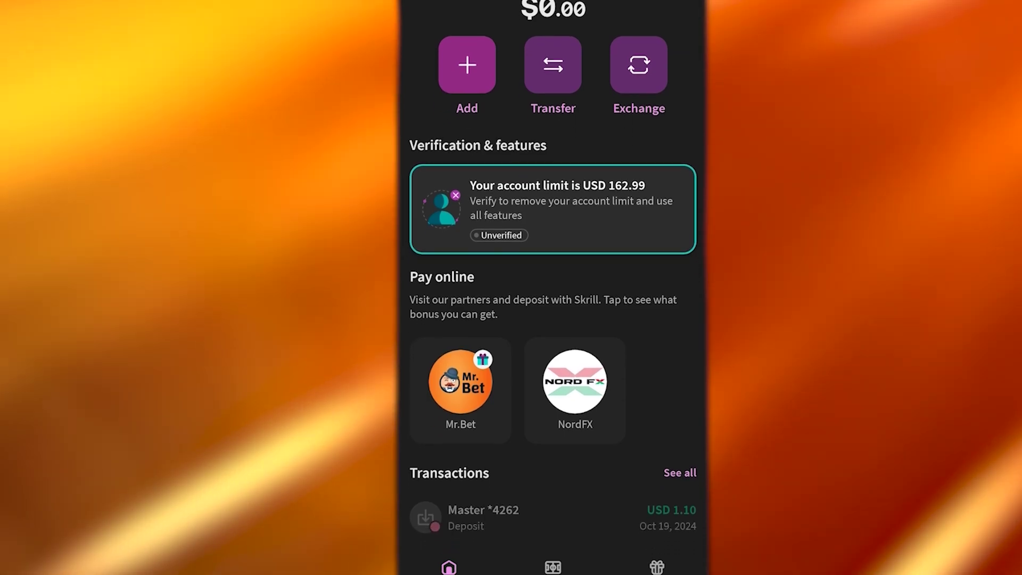
pyautogui.scroll(2, 553, 287)
pyautogui.scroll(-1, 552, 287)
pyautogui.scroll(1, 553, 287)
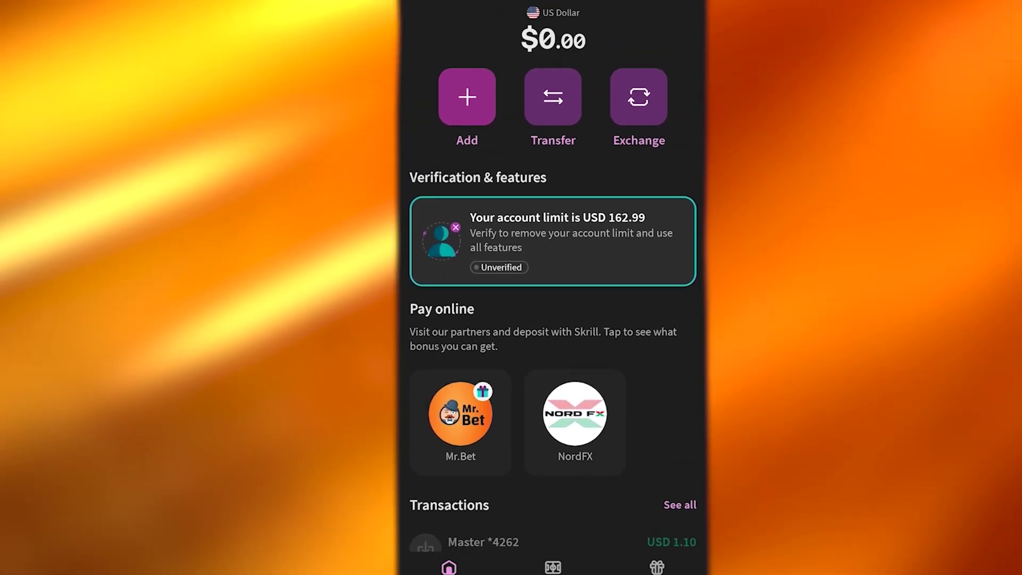
pyautogui.scroll(-1, 552, 288)
pyautogui.scroll(-2, 552, 287)
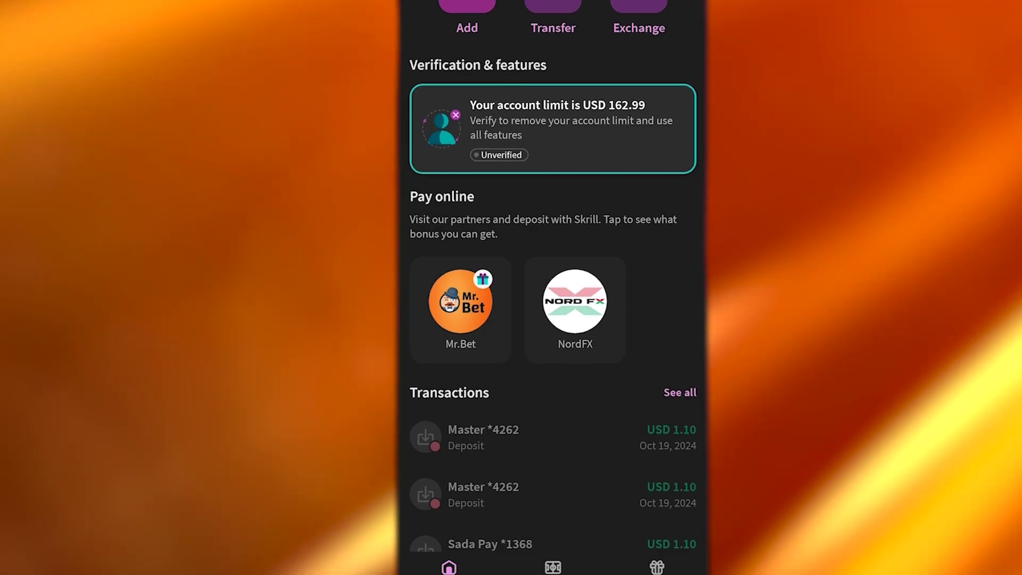
# - Review the home screen's account limit card, Pay online partners, recent transactions and Sports corner
pyautogui.scroll(-2, 553, 287)
pyautogui.scroll(-1, 552, 288)
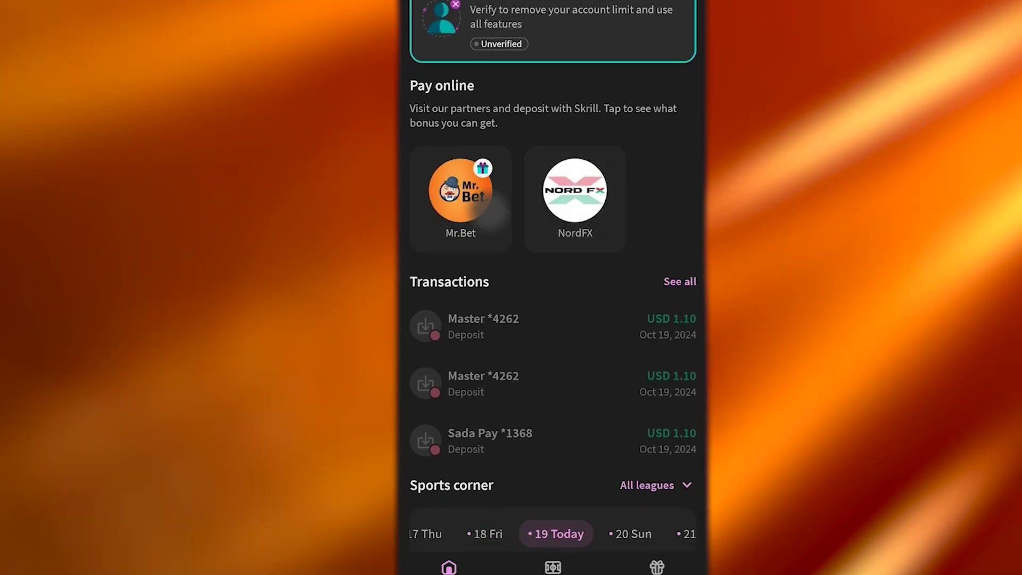
pyautogui.scroll(-2, 552, 287)
pyautogui.scroll(5, 553, 287)
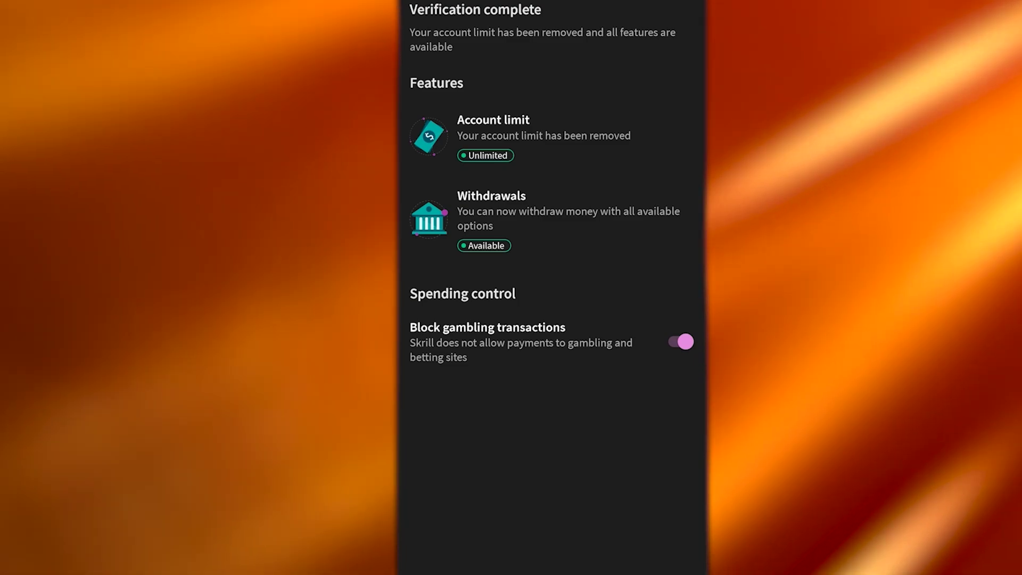
# - Leave the verification details and check the home screen's verification status, partners and transactions
pyautogui.press('Escape')
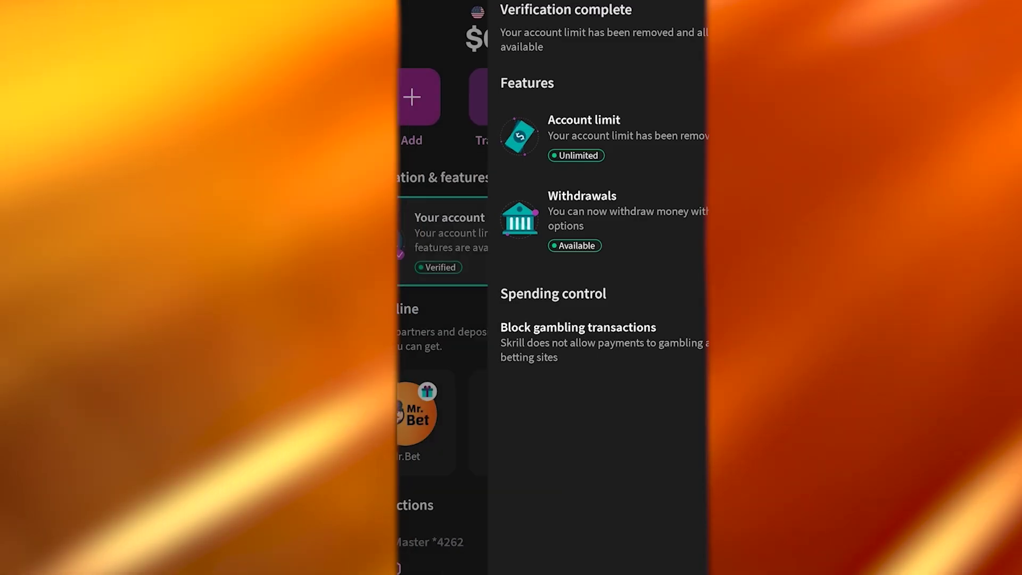
pyautogui.scroll(-5, 552, 287)
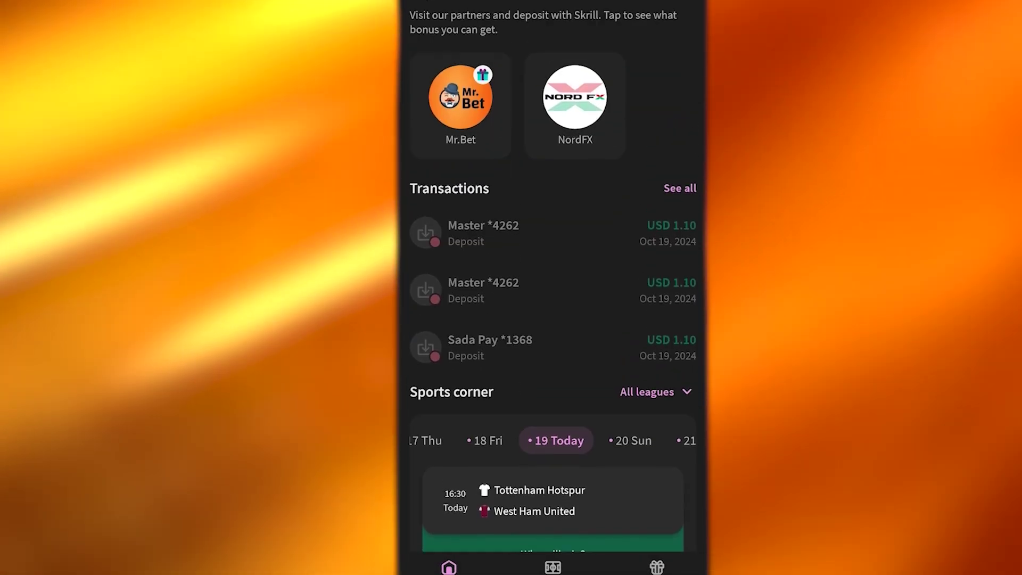
pyautogui.scroll(6, 553, 288)
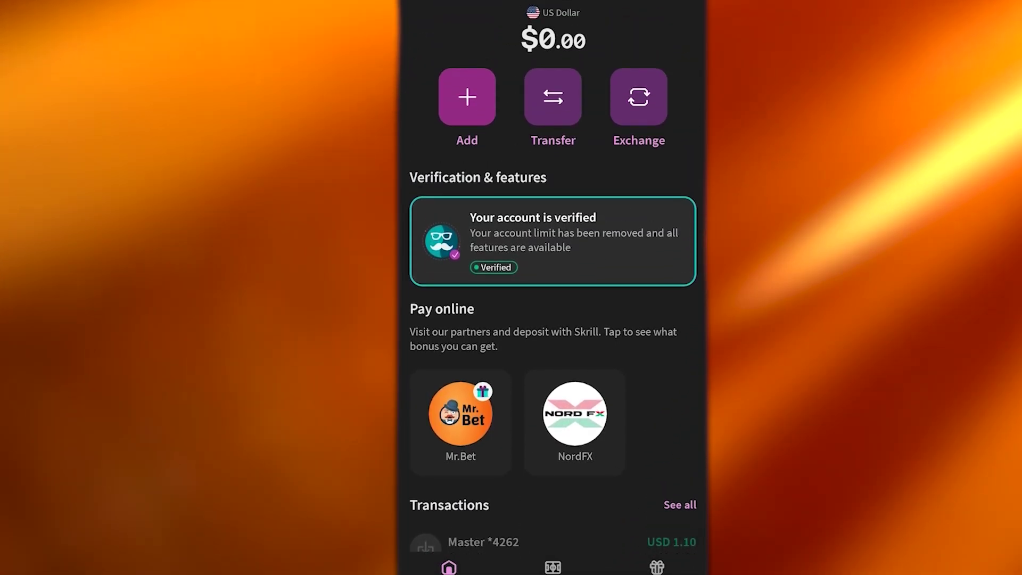
# - Start adding money in USD, view the payment methods with their fees, and open the option to add another card
pyautogui.click(466, 97)
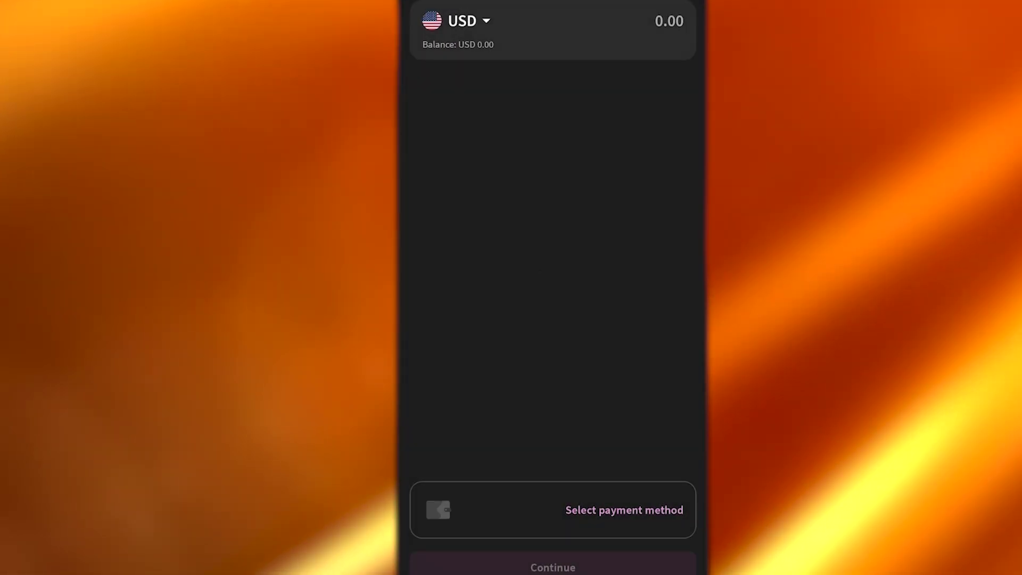
pyautogui.click(624, 510)
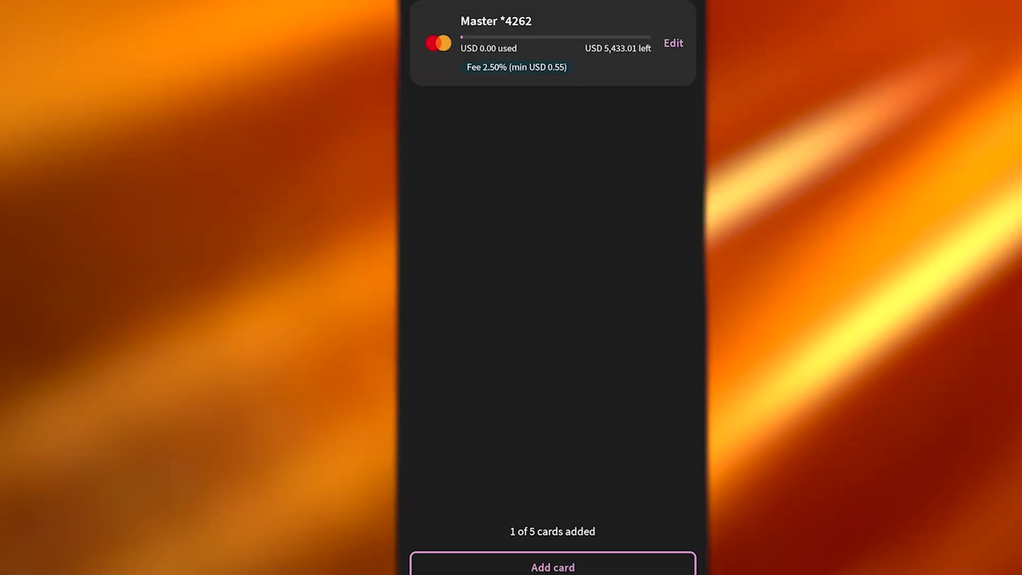
pyautogui.click(552, 567)
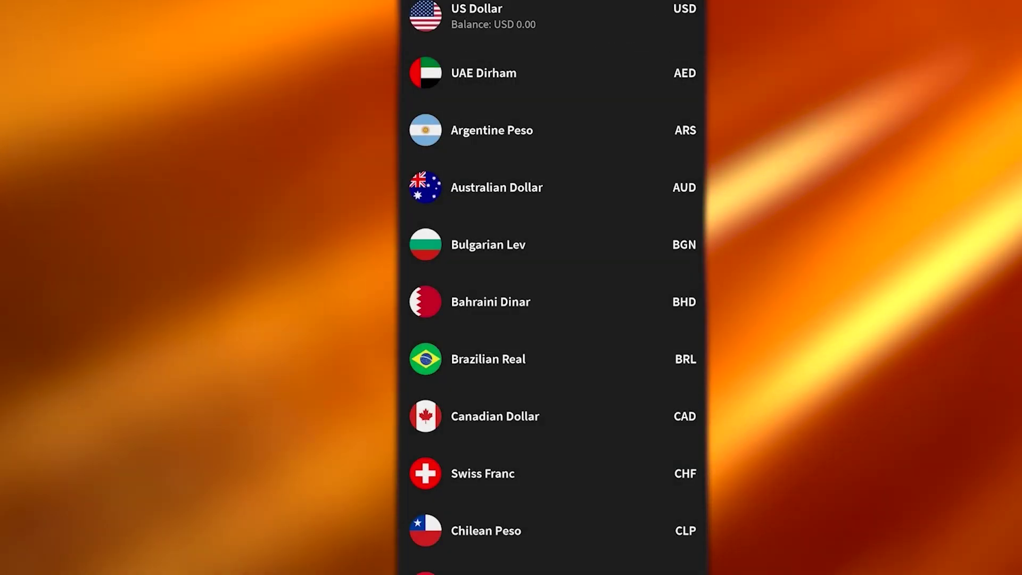
# - Browse the list of available account currencies and return to its beginning
pyautogui.scroll(-10, 553, 288)
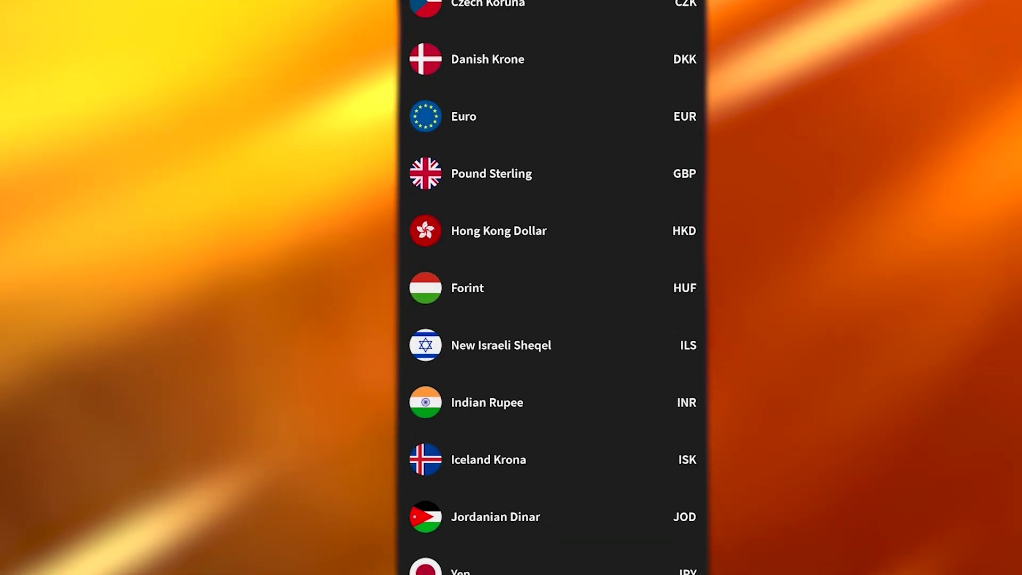
pyautogui.scroll(-15, 553, 288)
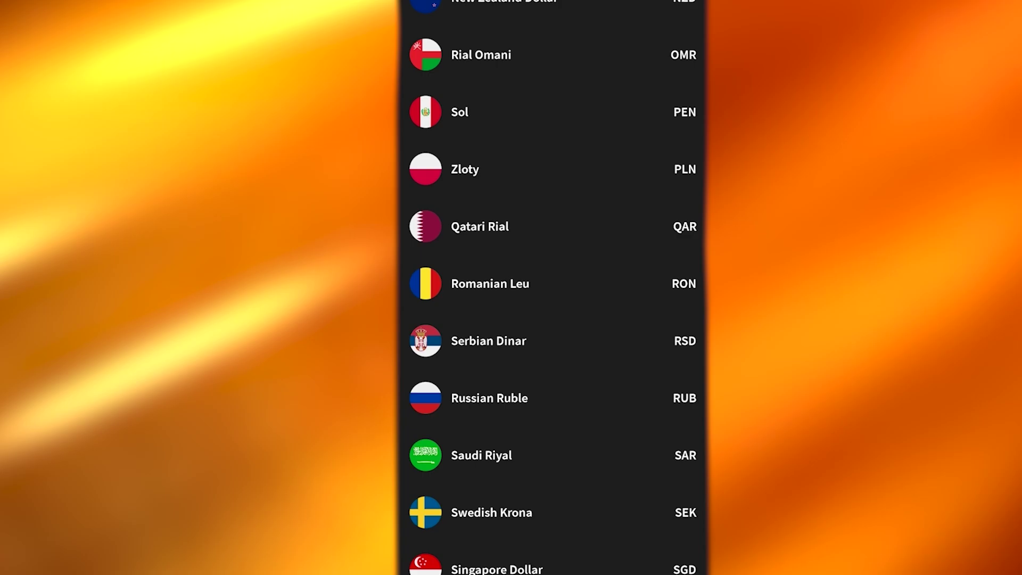
pyautogui.scroll(10, 553, 288)
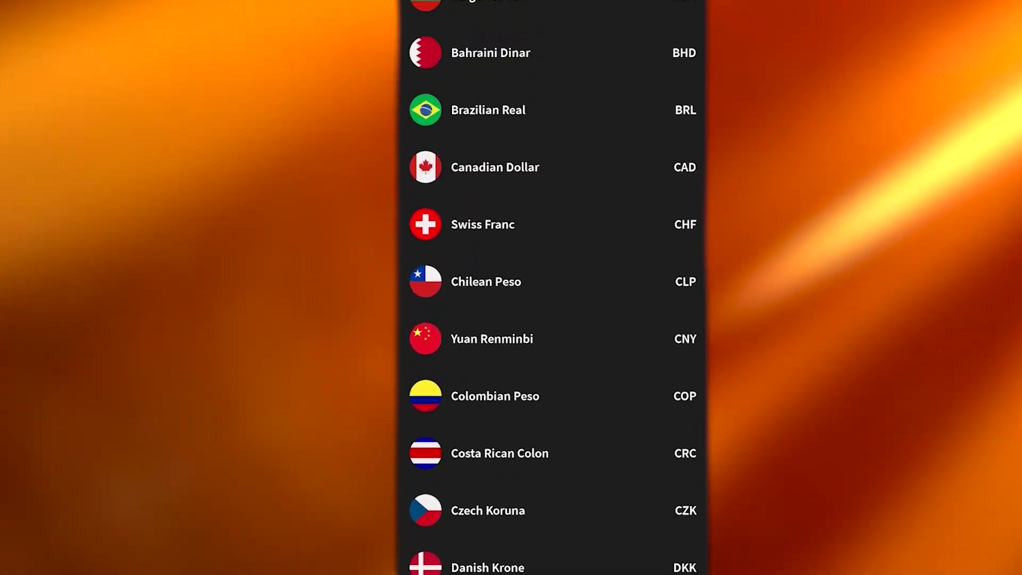
pyautogui.scroll(5, 552, 287)
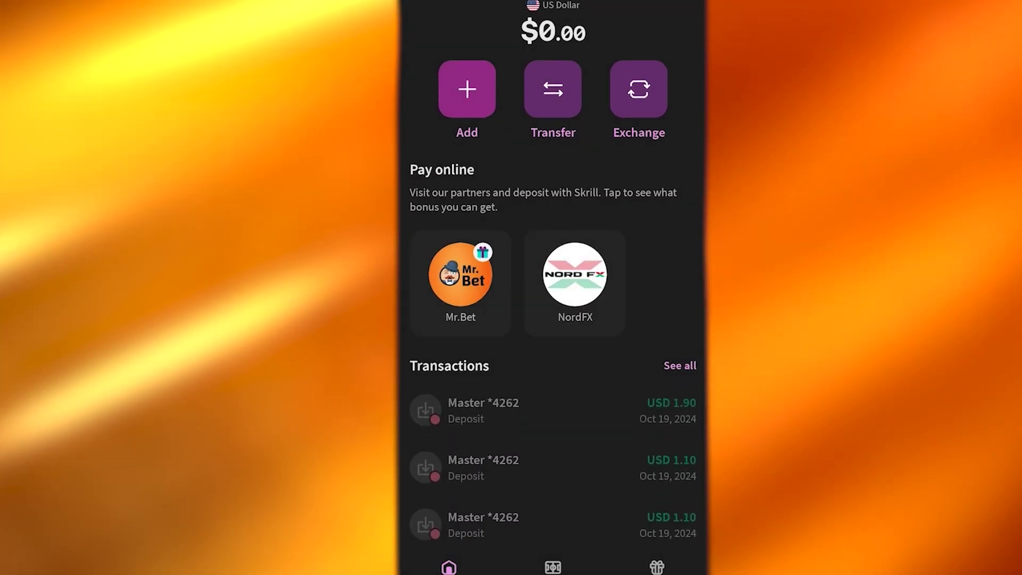
# - Look over the home screen's deposit transactions, Sports corner matches and Knect loyalty points
pyautogui.scroll(-10, 552, 287)
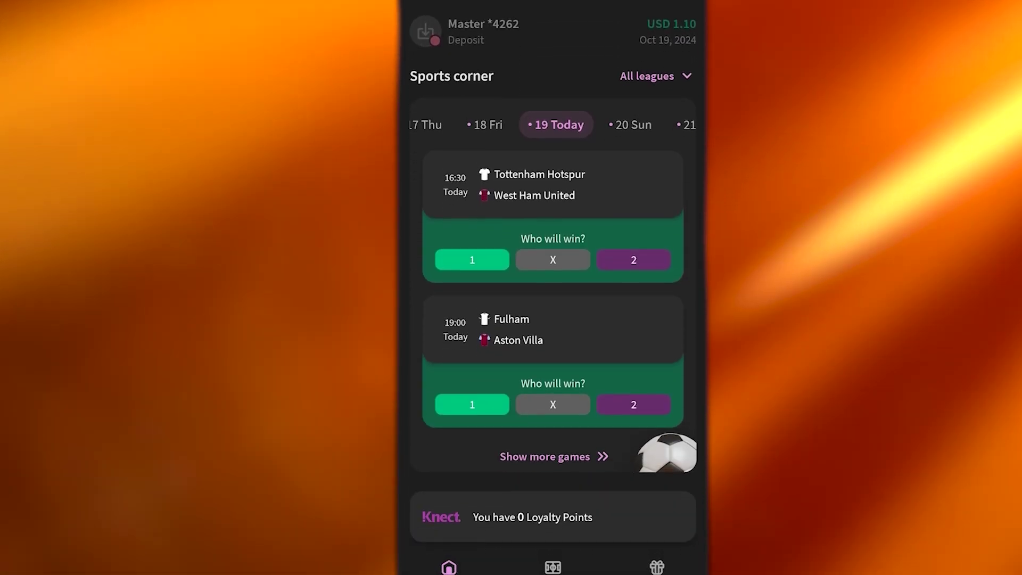
pyautogui.scroll(8, 552, 287)
pyautogui.scroll(2, 552, 287)
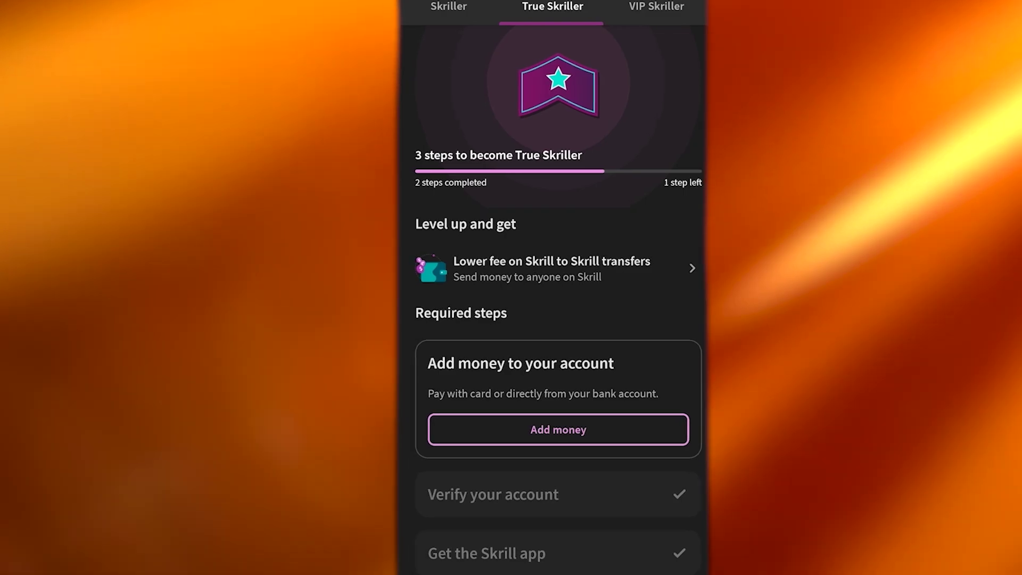
# - Compare the True Skriller and VIP Skriller levels, including their perks, required steps and spending requirements, and leave the levels page
pyautogui.click(552, 7)
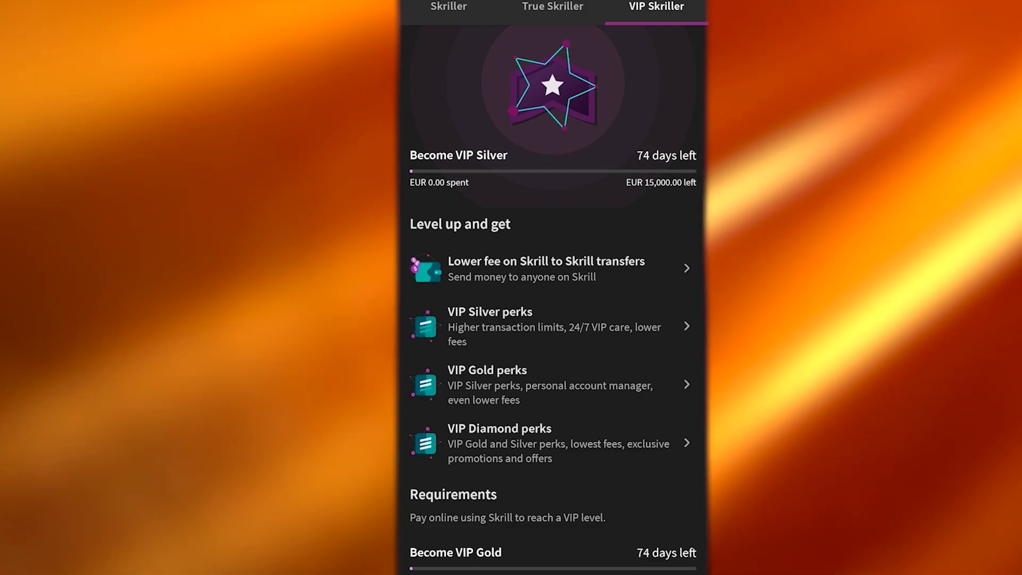
pyautogui.scroll(-2, 552, 319)
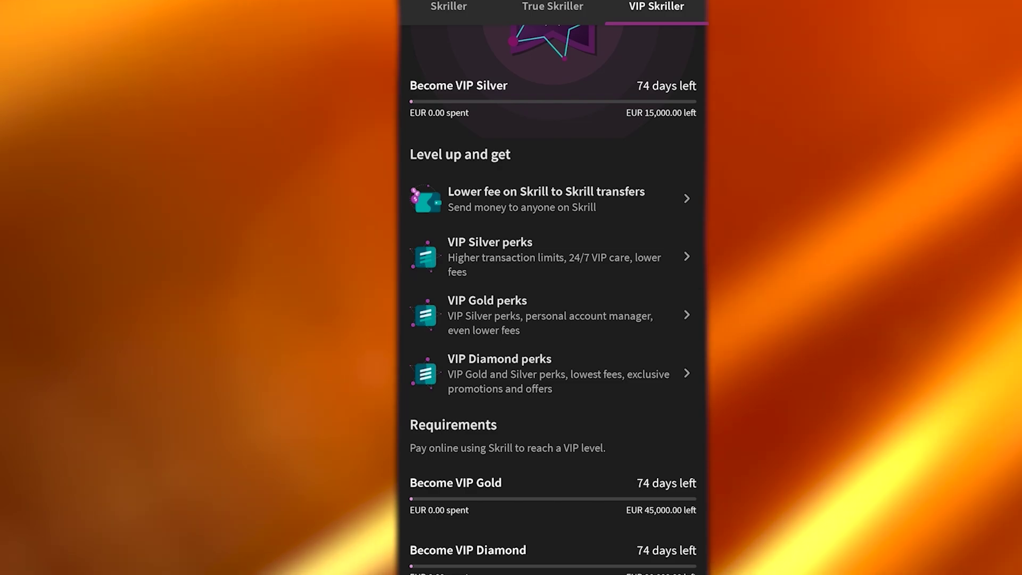
pyautogui.scroll(2, 554, 287)
pyautogui.moveTo(479, 320); pyautogui.dragTo(665, 319)
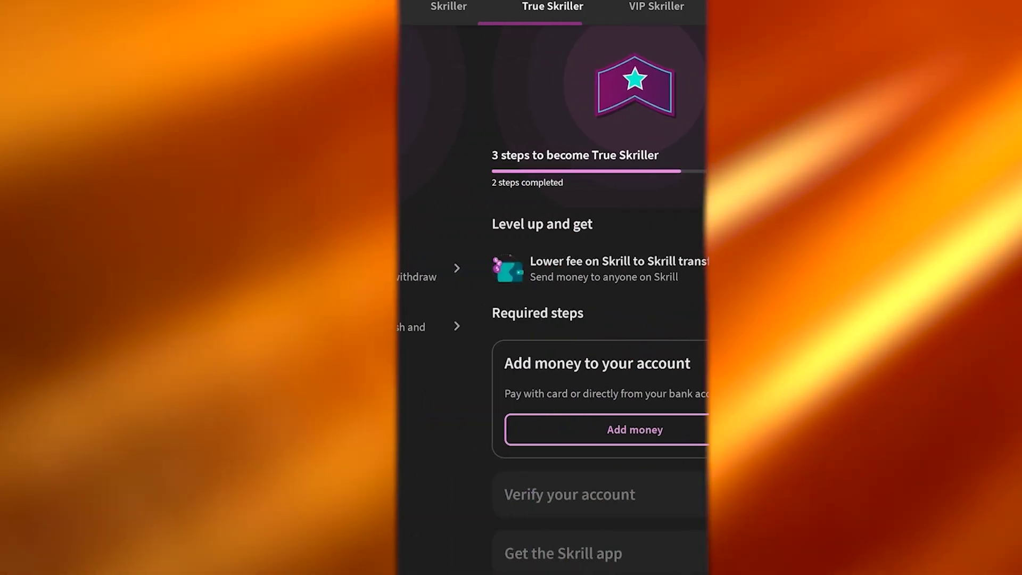
pyautogui.press('Escape')
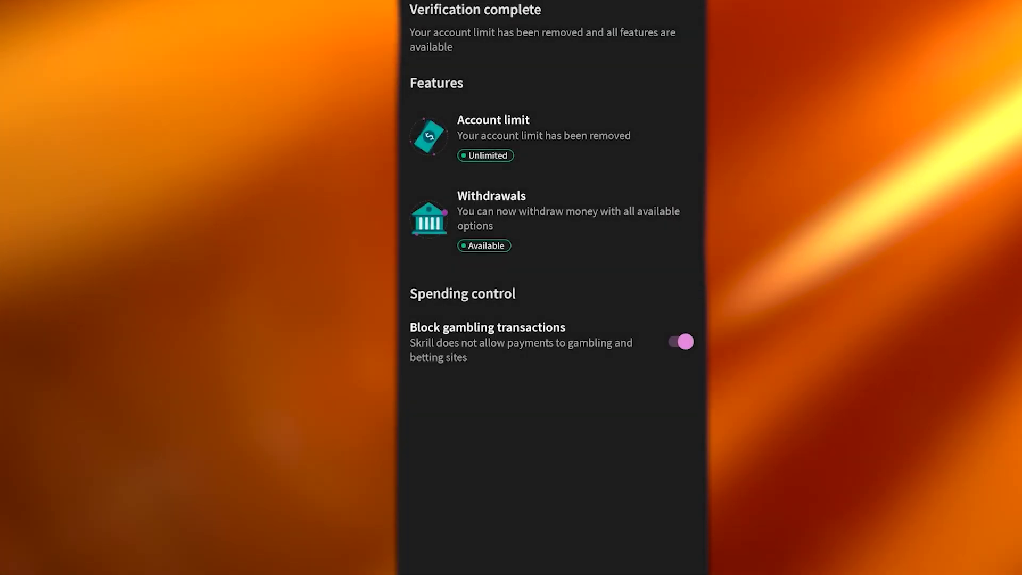
# - Leave the verification page, review the app's settings from theme mode and notifications to the FAQ, and return to the home screen
pyautogui.press('Escape')
pyautogui.scroll(-5, 552, 288)
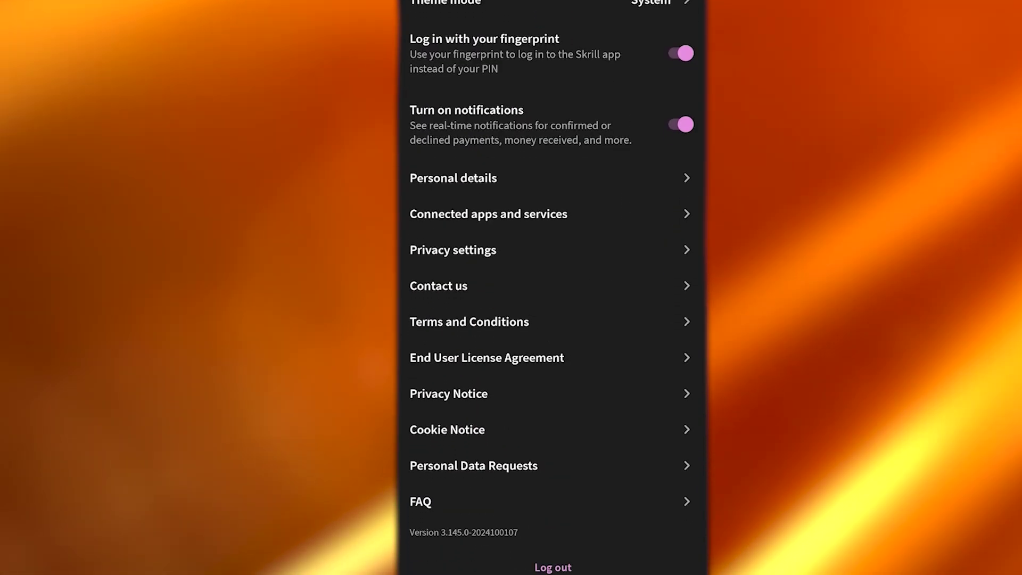
pyautogui.scroll(5, 553, 287)
pyautogui.press('Escape')
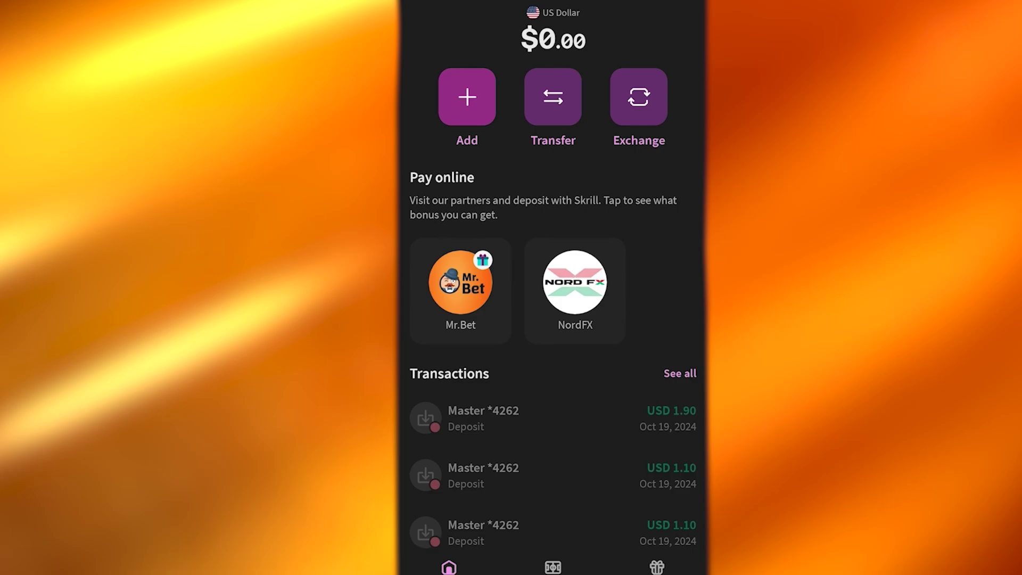
# - Look through the whole home screen, including the Edit home screen option, and open the "We need more info about you" notification
pyautogui.scroll(-10, 552, 288)
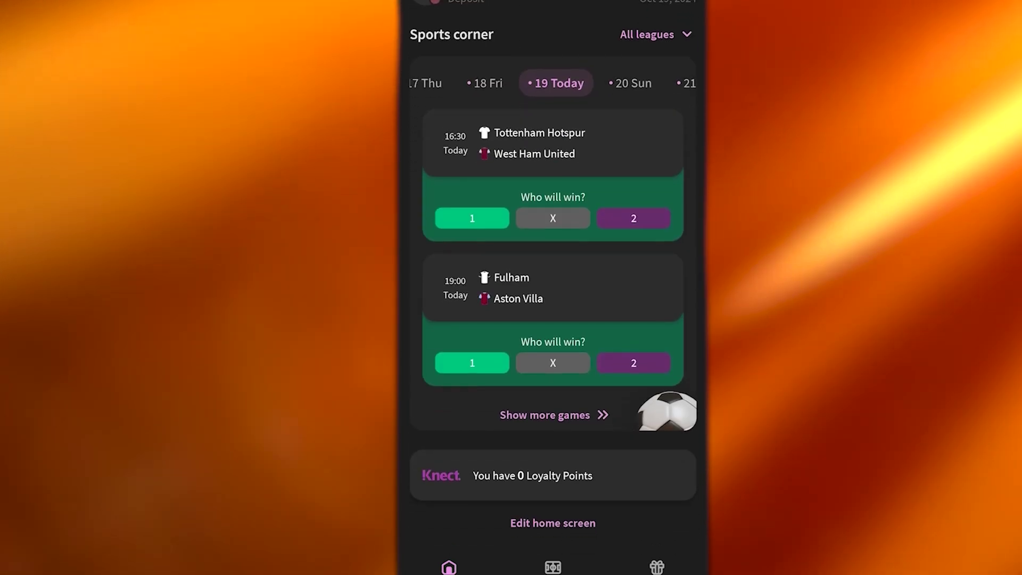
pyautogui.scroll(10, 552, 287)
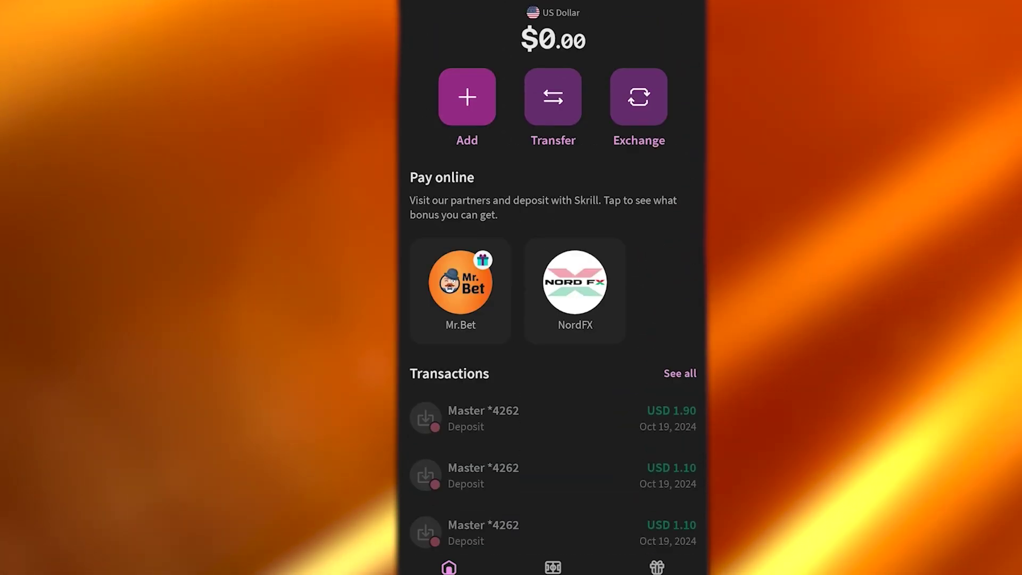
pyautogui.scroll(-10, 553, 288)
pyautogui.scroll(10, 552, 287)
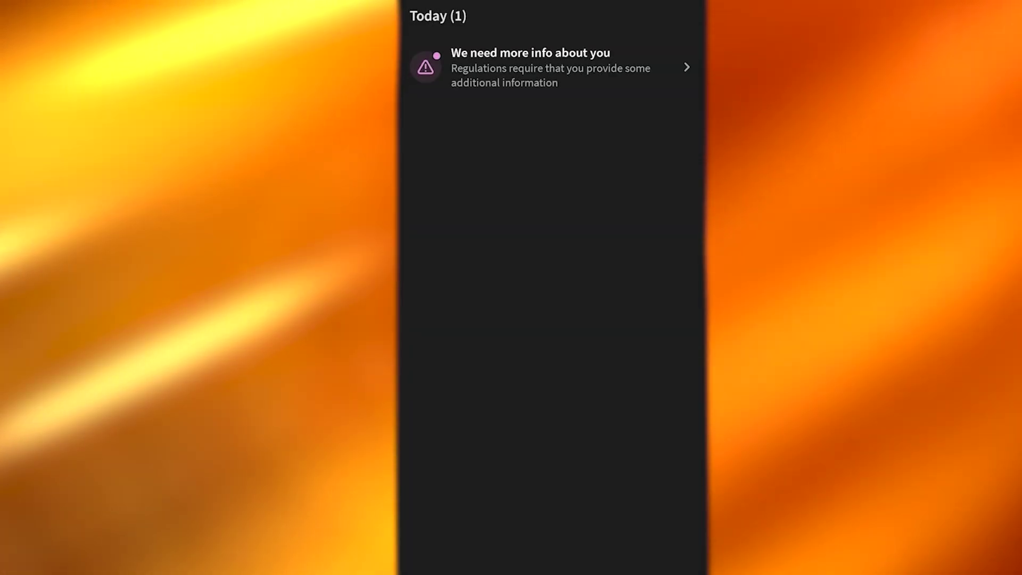
pyautogui.click(552, 67)
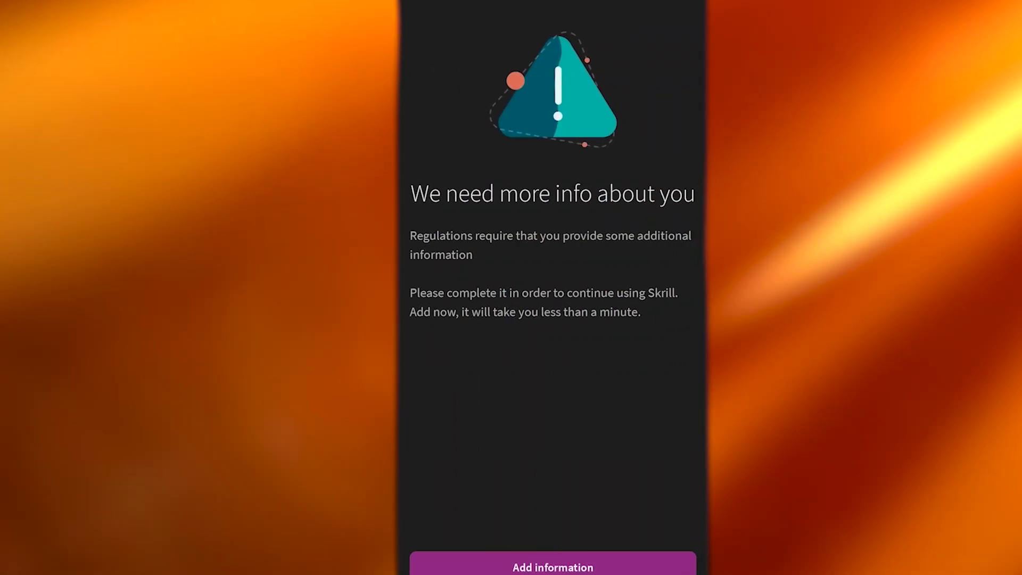